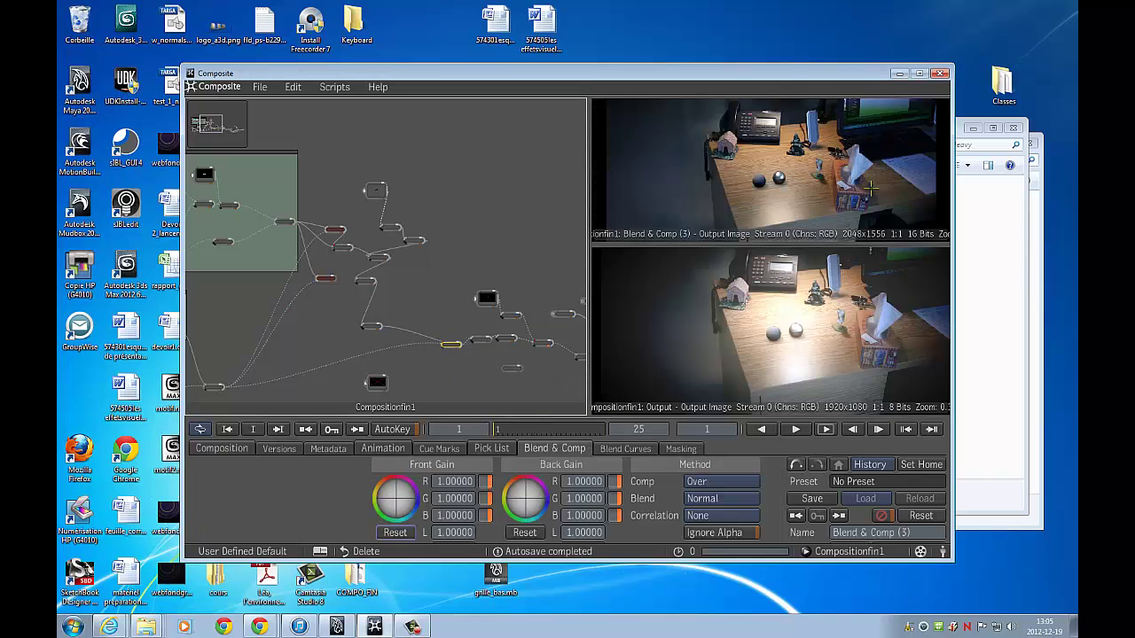
Add a Macro node above the existing Light Wrap node and load the Light Wrap preset into it
{"action": "middle_click_drag", "start_coordinate": [879, 170], "coordinate": [877, 131]}
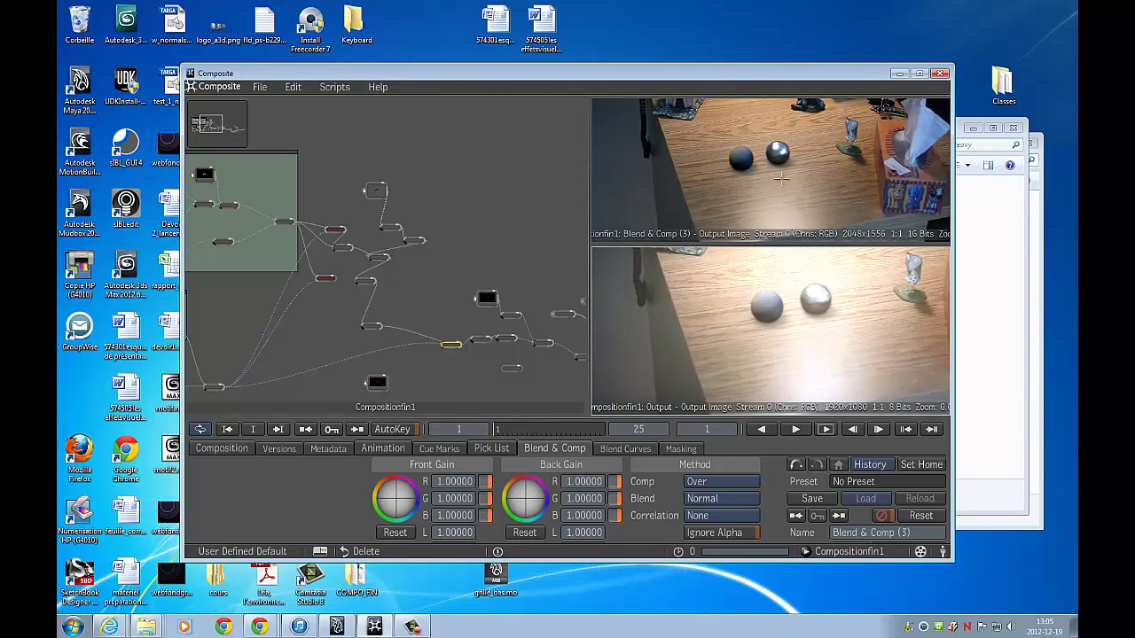
{"action": "scroll", "coordinate": [384, 260], "scroll_direction": "up", "scroll_amount": 5}
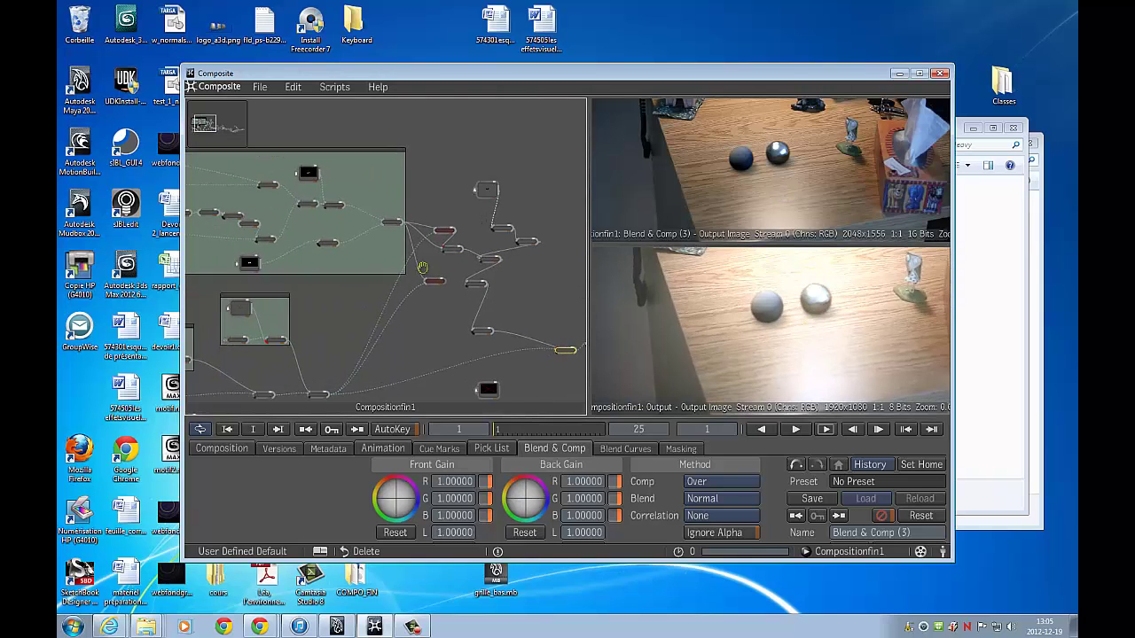
{"action": "middle_click_drag", "start_coordinate": [373, 324], "coordinate": [445, 375]}
{"action": "middle_click_drag", "start_coordinate": [385, 310], "coordinate": [341, 239]}
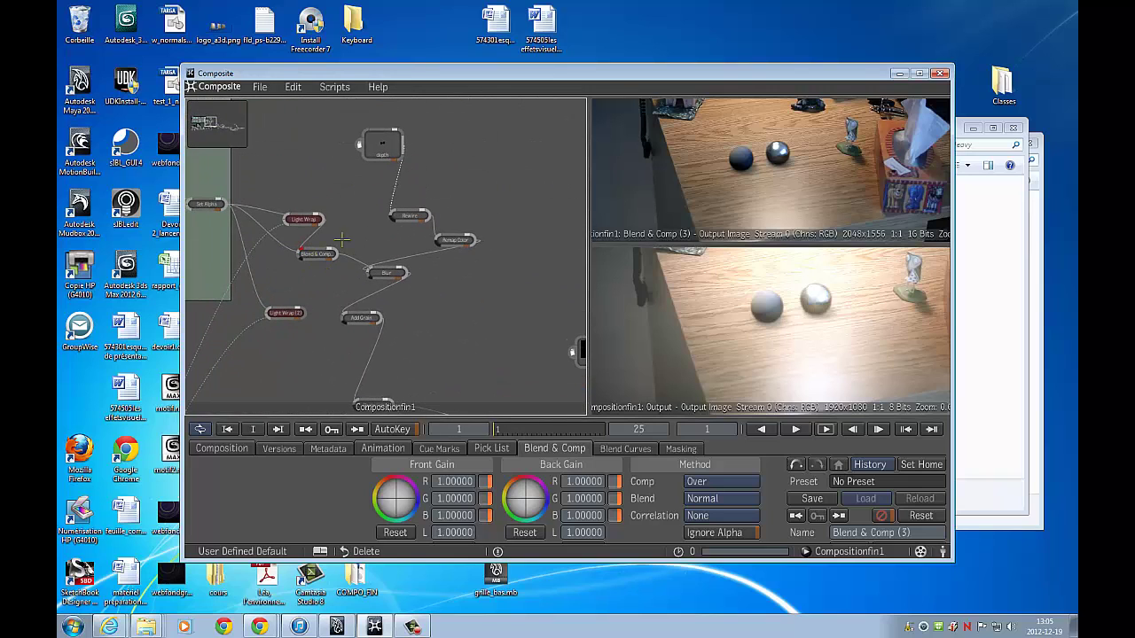
{"action": "right_click", "coordinate": [326, 183]}
{"action": "left_click", "coordinate": [308, 175]}
{"action": "middle_click", "coordinate": [309, 174]}
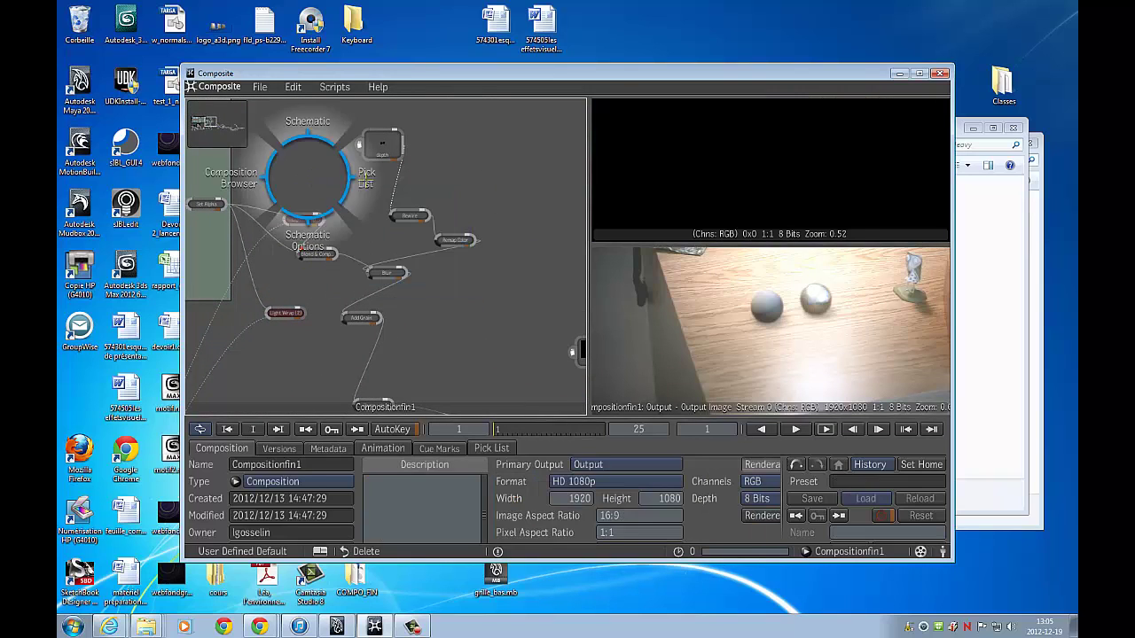
{"action": "mouse_move", "coordinate": [894, 360]}
{"action": "left_click_drag", "start_coordinate": [894, 360], "coordinate": [291, 176]}
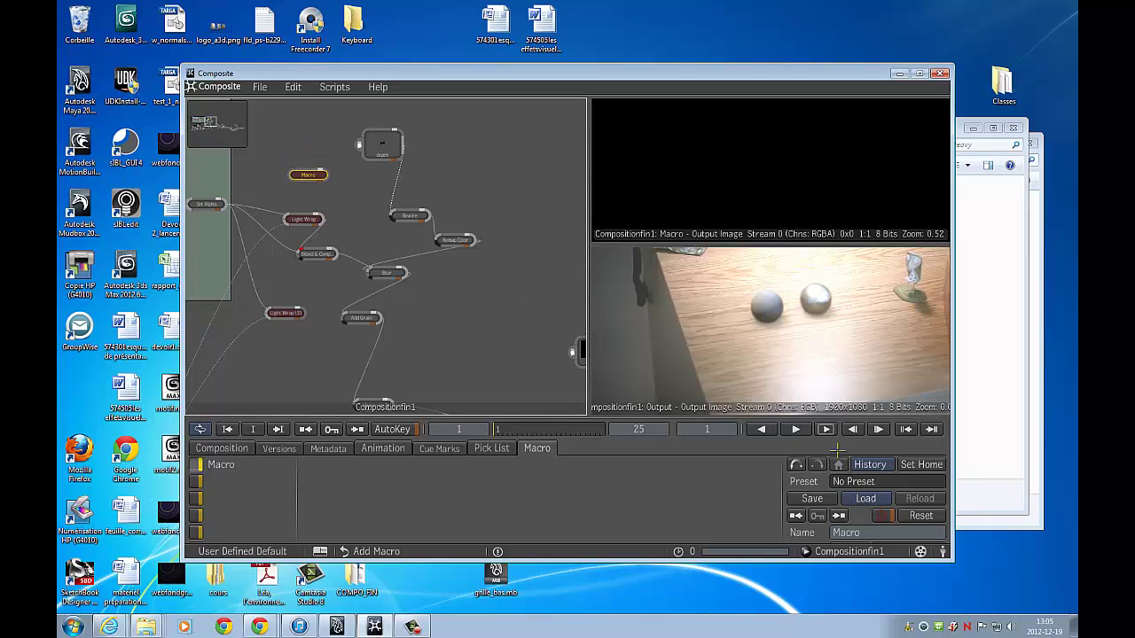
{"action": "left_click", "coordinate": [867, 498]}
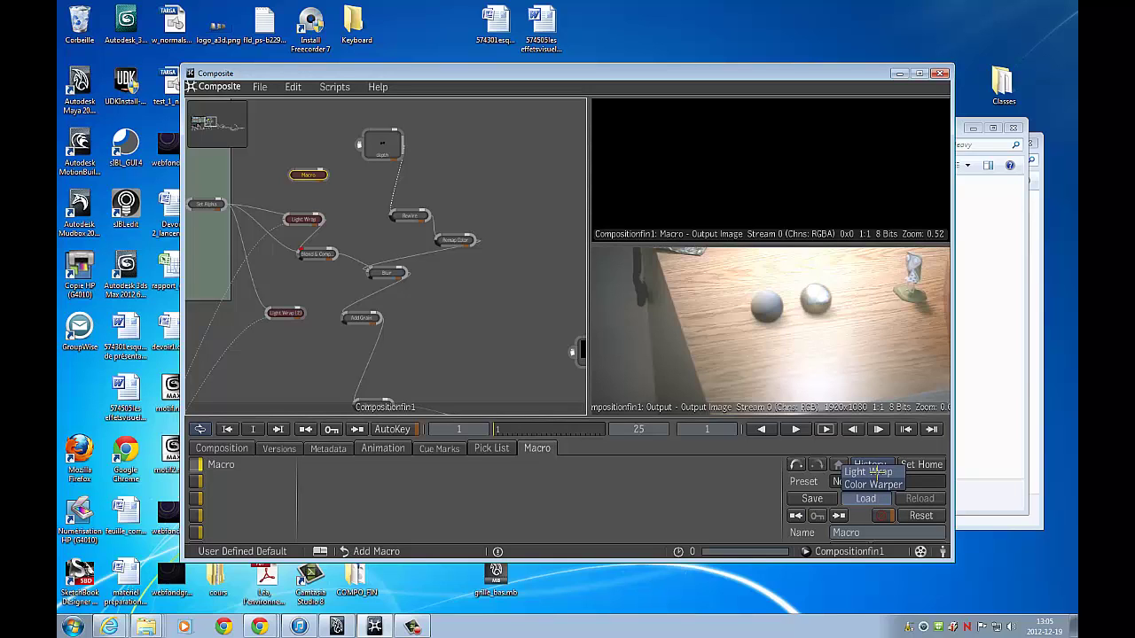
{"action": "left_click", "coordinate": [869, 472]}
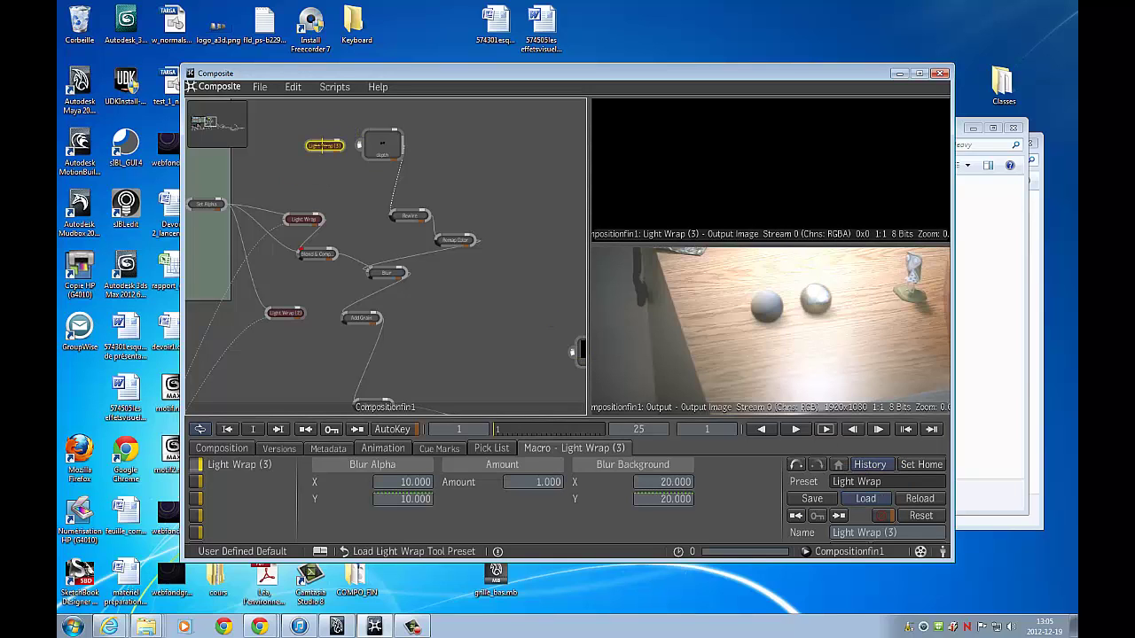
Connect the Set Alpha and Blend & Comp (2) outputs to the new Light Wrap node and place it below Blend & Comp (4)
{"action": "left_click_drag", "start_coordinate": [321, 142], "coordinate": [319, 177]}
{"action": "left_click", "coordinate": [209, 204]}
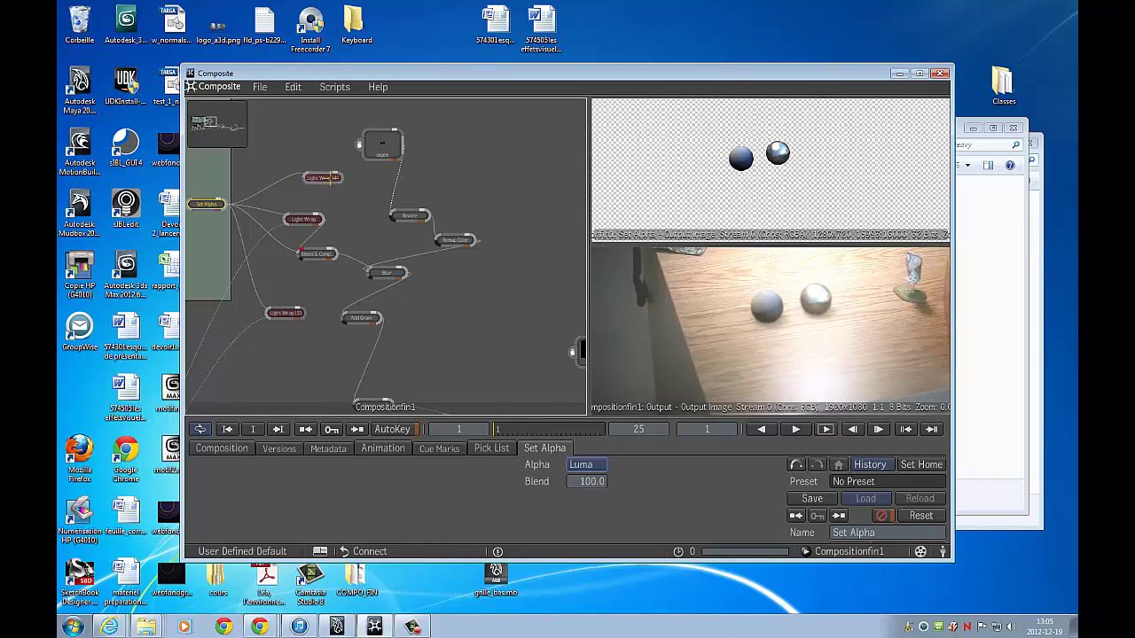
{"action": "left_click_drag", "start_coordinate": [321, 178], "coordinate": [314, 279]}
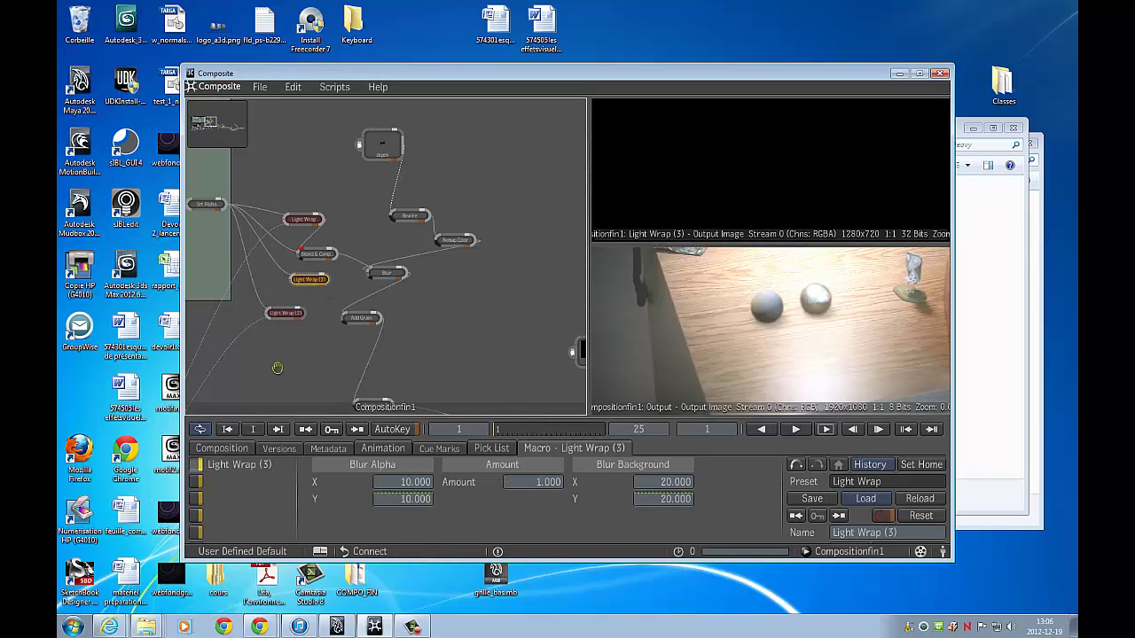
{"action": "middle_click_drag", "start_coordinate": [225, 413], "coordinate": [347, 250]}
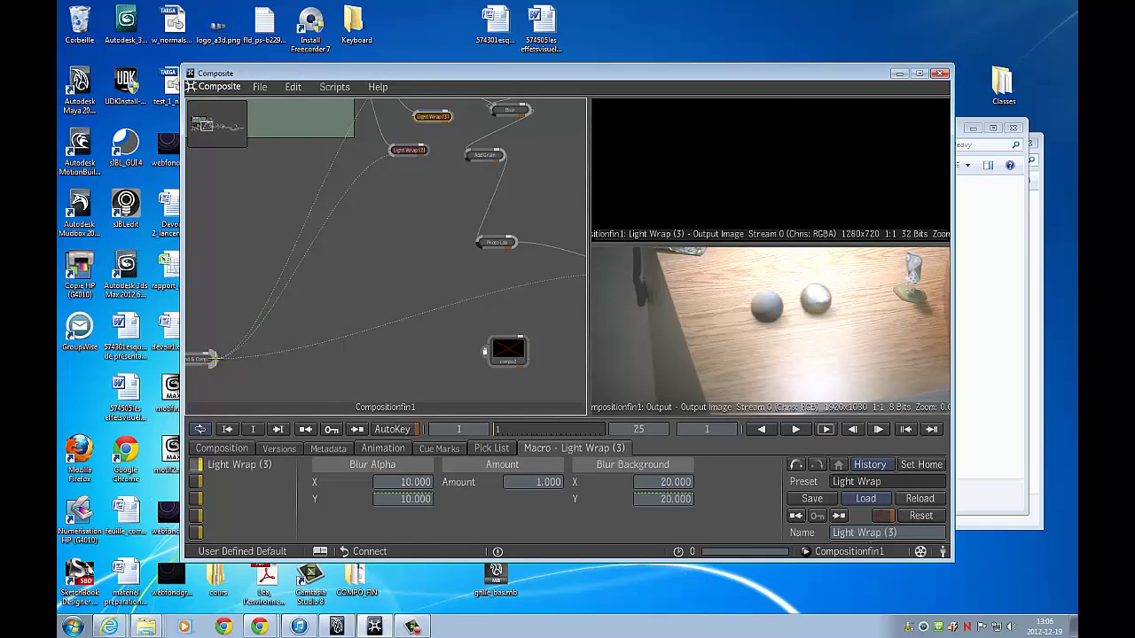
{"action": "left_click_drag", "start_coordinate": [214, 358], "coordinate": [415, 120]}
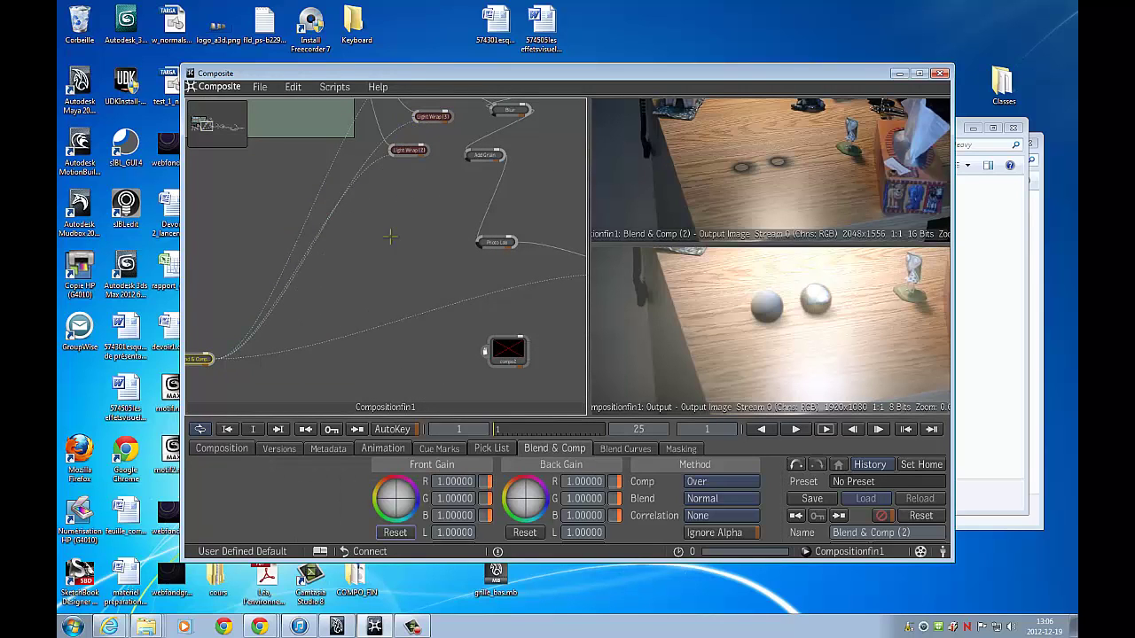
{"action": "middle_click_drag", "start_coordinate": [321, 259], "coordinate": [176, 398]}
{"action": "left_click", "coordinate": [287, 254]}
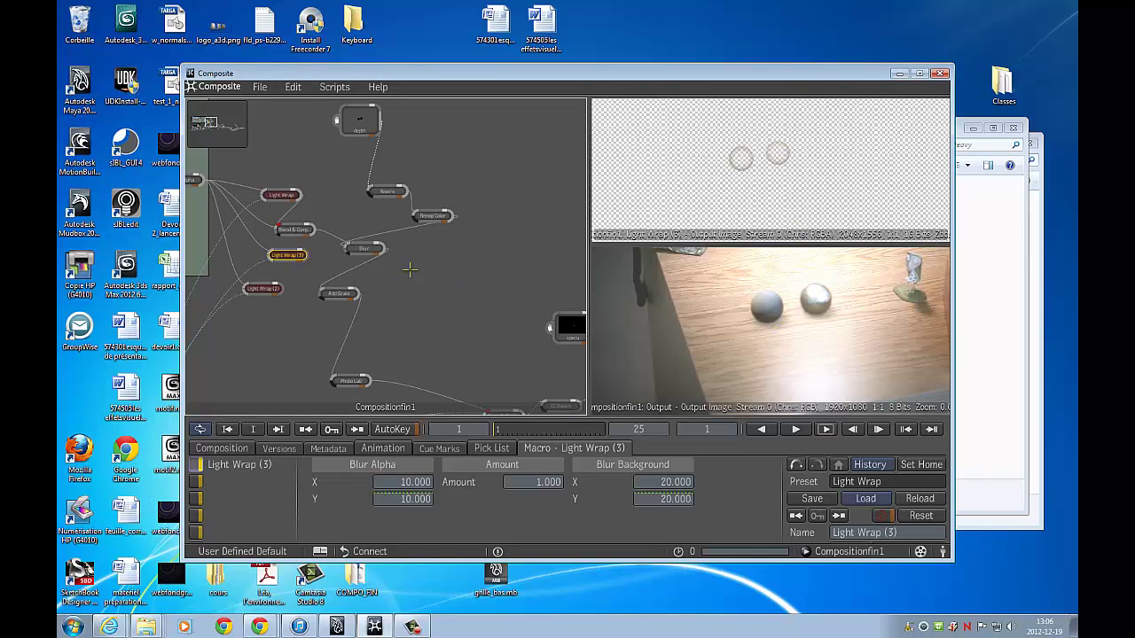
{"action": "left_click_drag", "start_coordinate": [288, 256], "coordinate": [317, 264]}
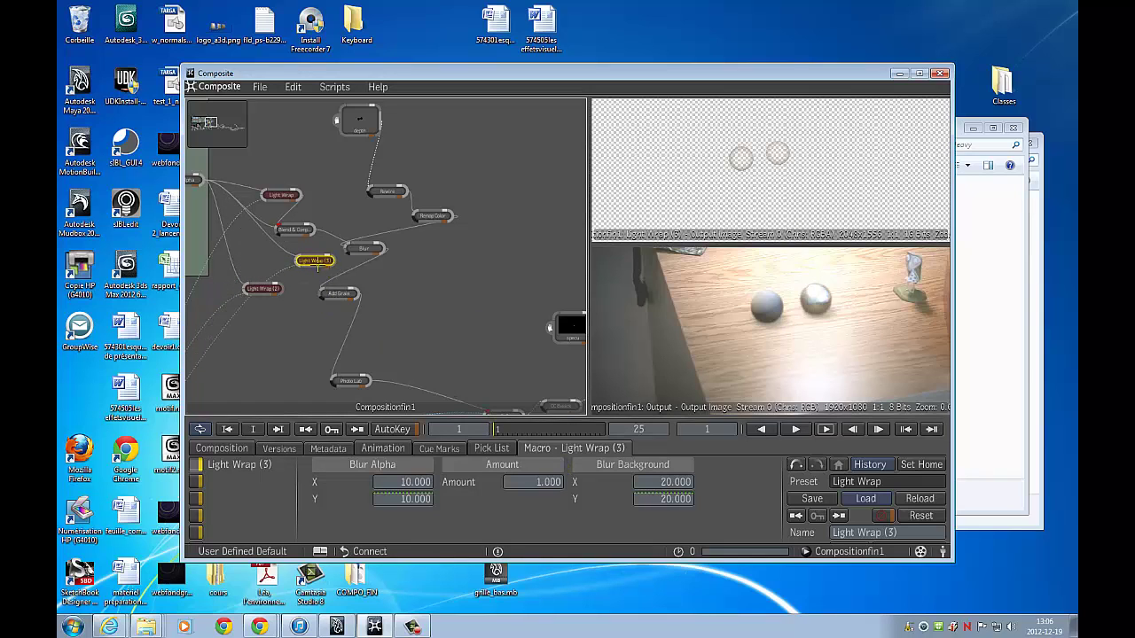
Set Light Wrap (3) to Blur Alpha 10.130, Amount 1.520 and Blur Background 13.100 in X and Y
{"action": "left_click_drag", "start_coordinate": [403, 480], "coordinate": [465, 480]}
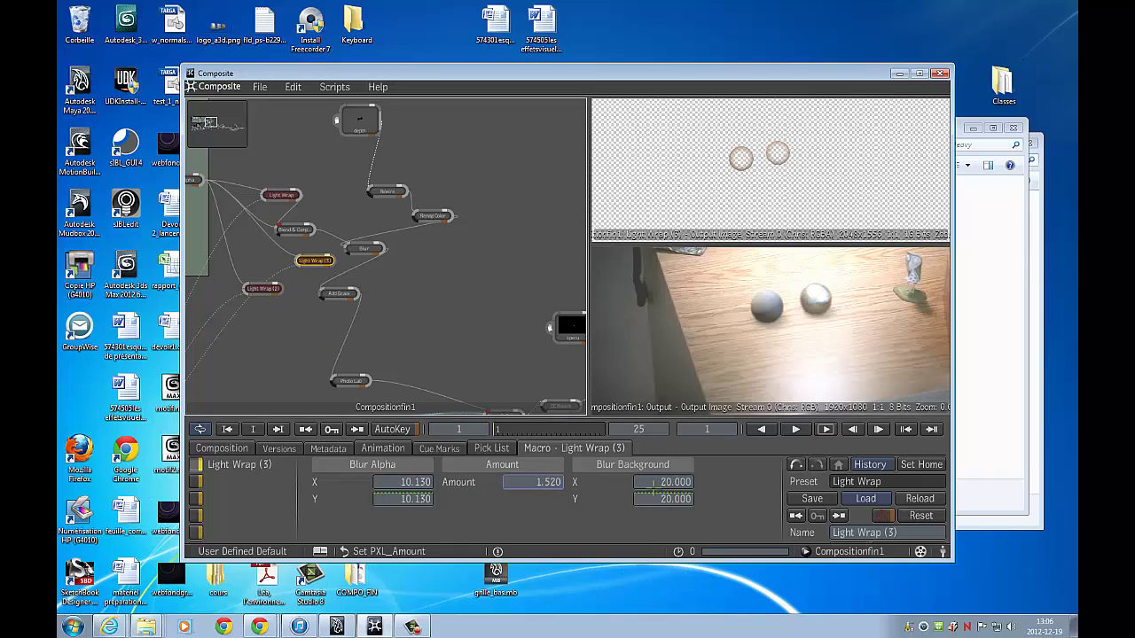
{"action": "left_click_drag", "start_coordinate": [654, 487], "coordinate": [267, 476]}
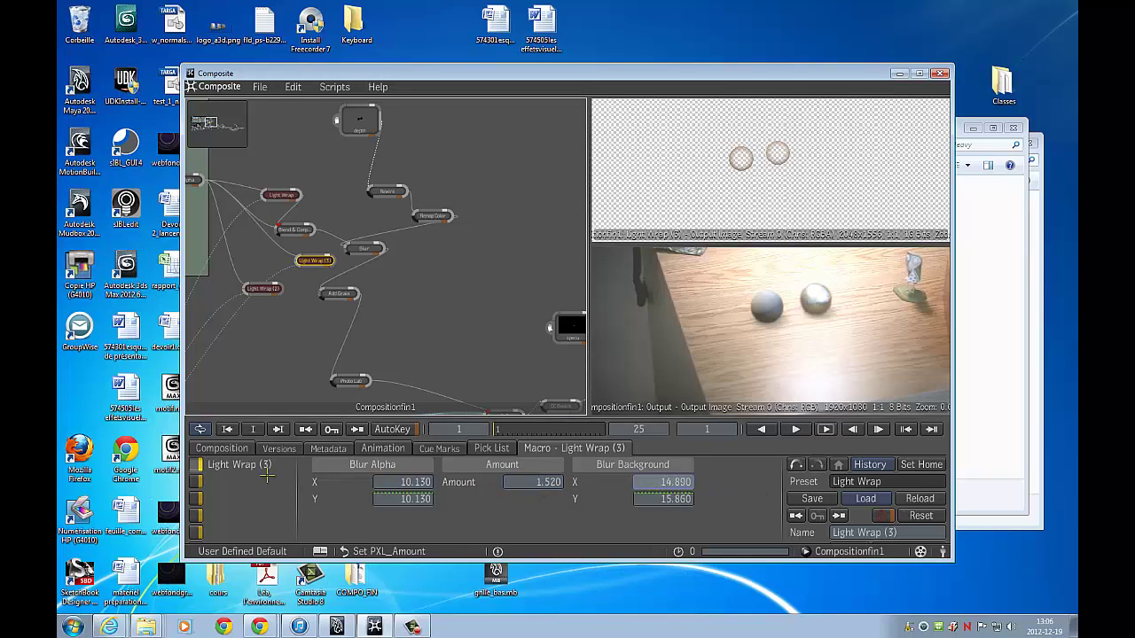
{"action": "left_click_drag", "start_coordinate": [863, 453], "coordinate": [763, 473]}
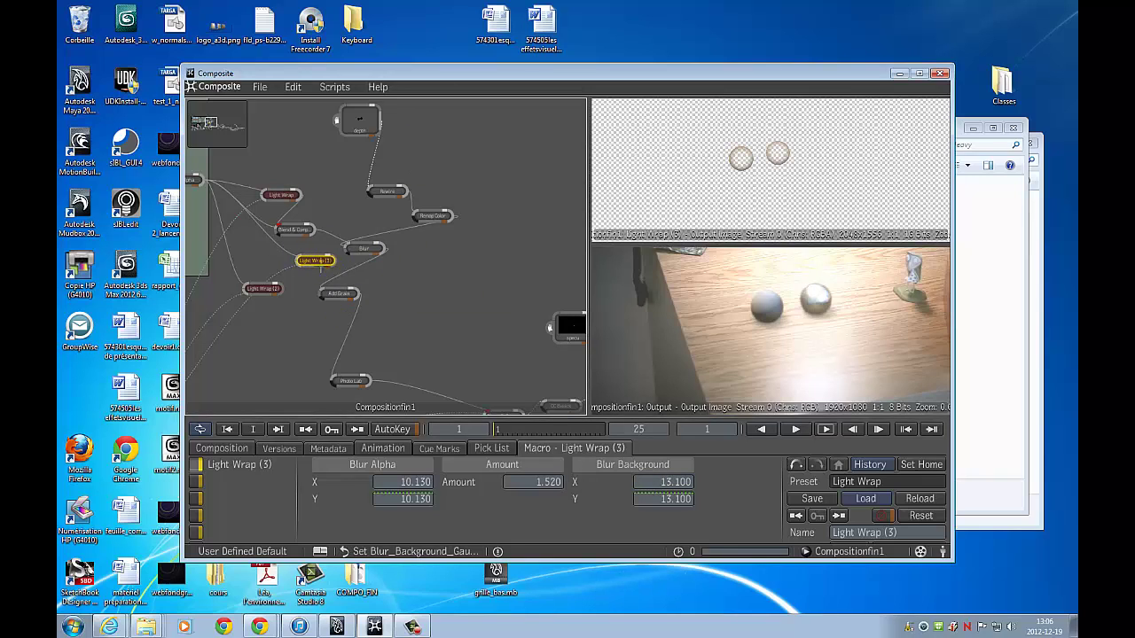
Exaggerate the light wrap around the spheres by raising the original Light Wrap node's Amount to 7.210
{"action": "left_click", "coordinate": [192, 180]}
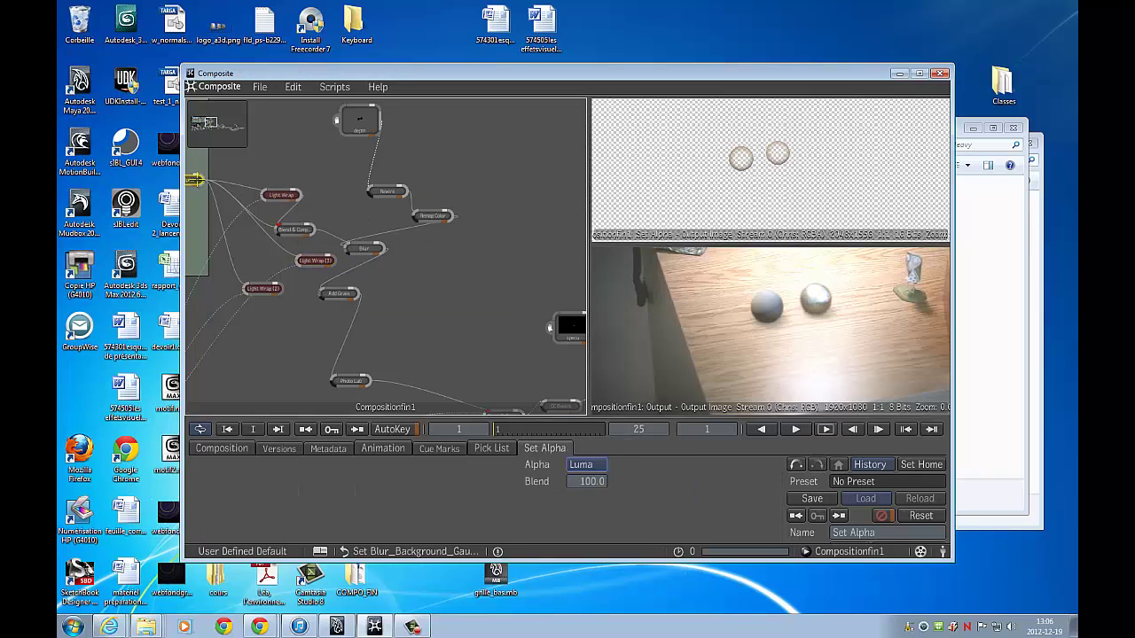
{"action": "left_click", "coordinate": [306, 230]}
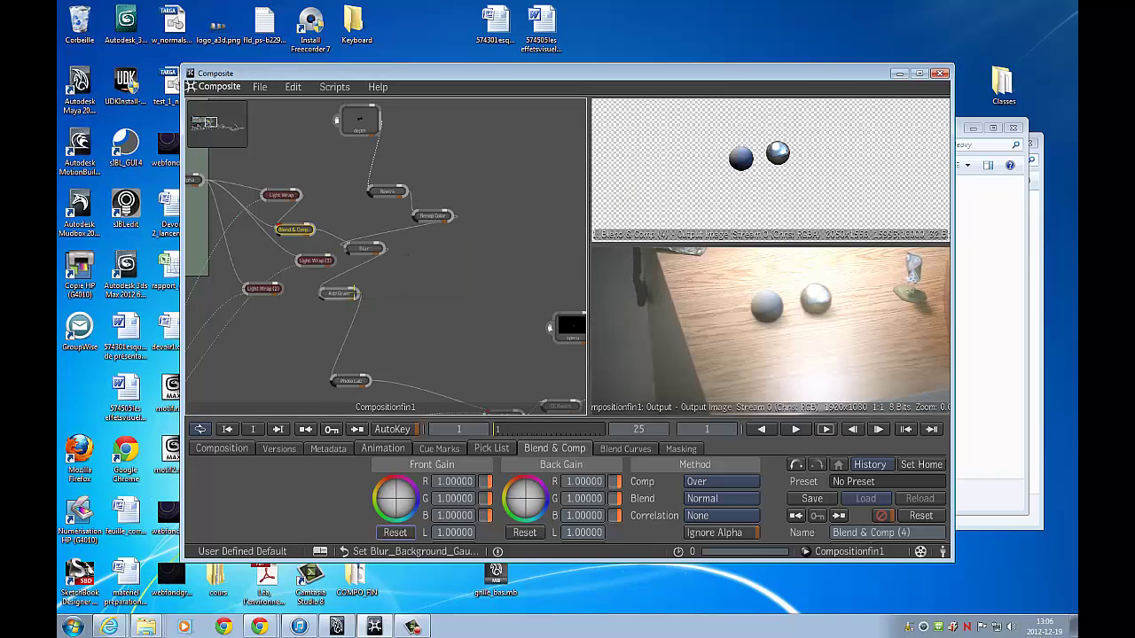
{"action": "left_click", "coordinate": [282, 189]}
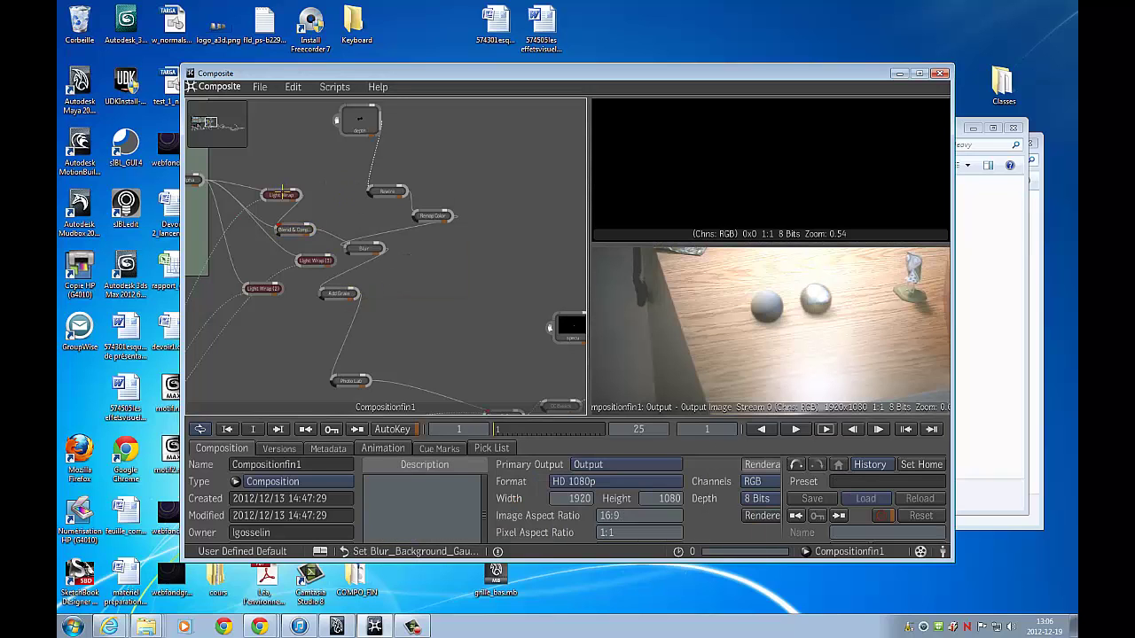
{"action": "left_click", "coordinate": [295, 197]}
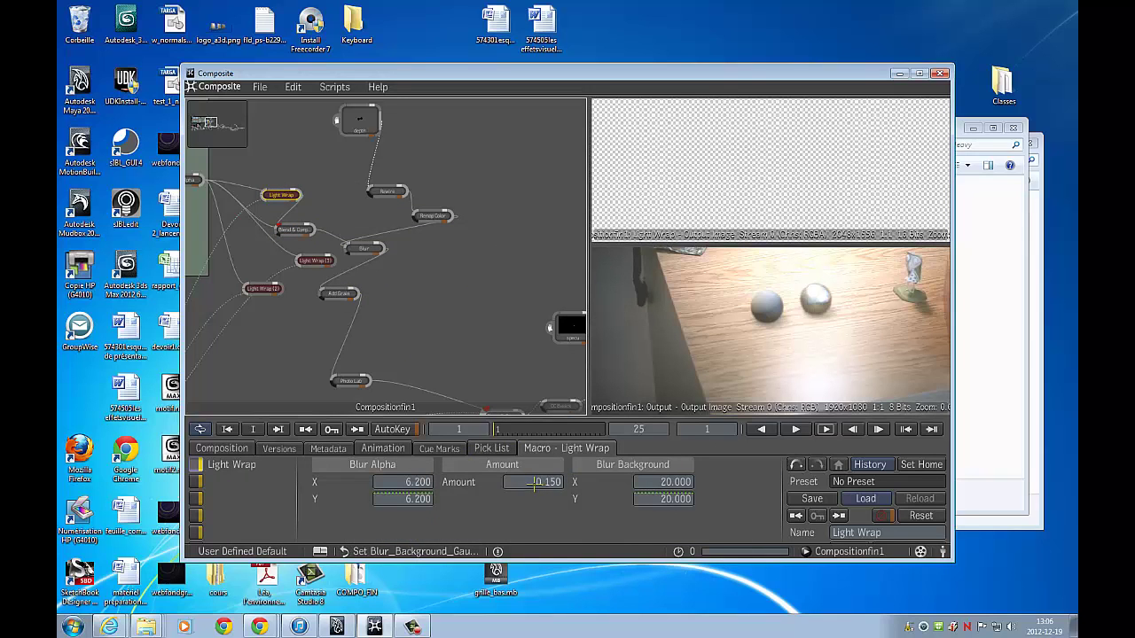
{"action": "left_click_drag", "start_coordinate": [534, 483], "coordinate": [626, 484]}
{"action": "left_click_drag", "start_coordinate": [701, 483], "coordinate": [971, 517]}
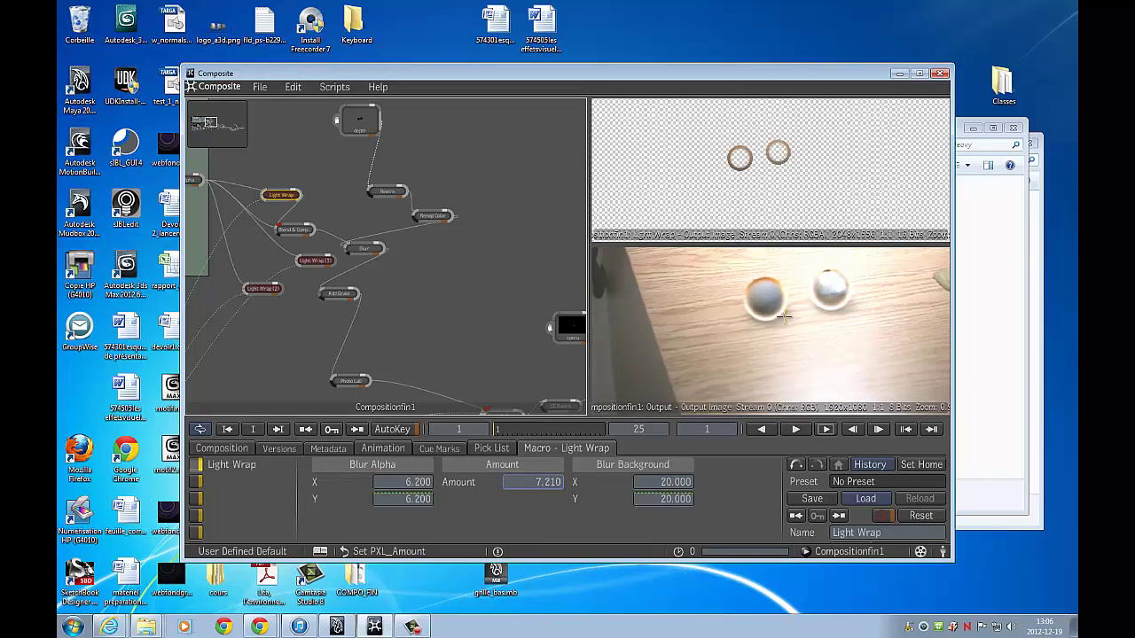
Try the Darken and Add blend modes on Blend & Comp (4), and return the blend to Normal
{"action": "left_click", "coordinate": [293, 229]}
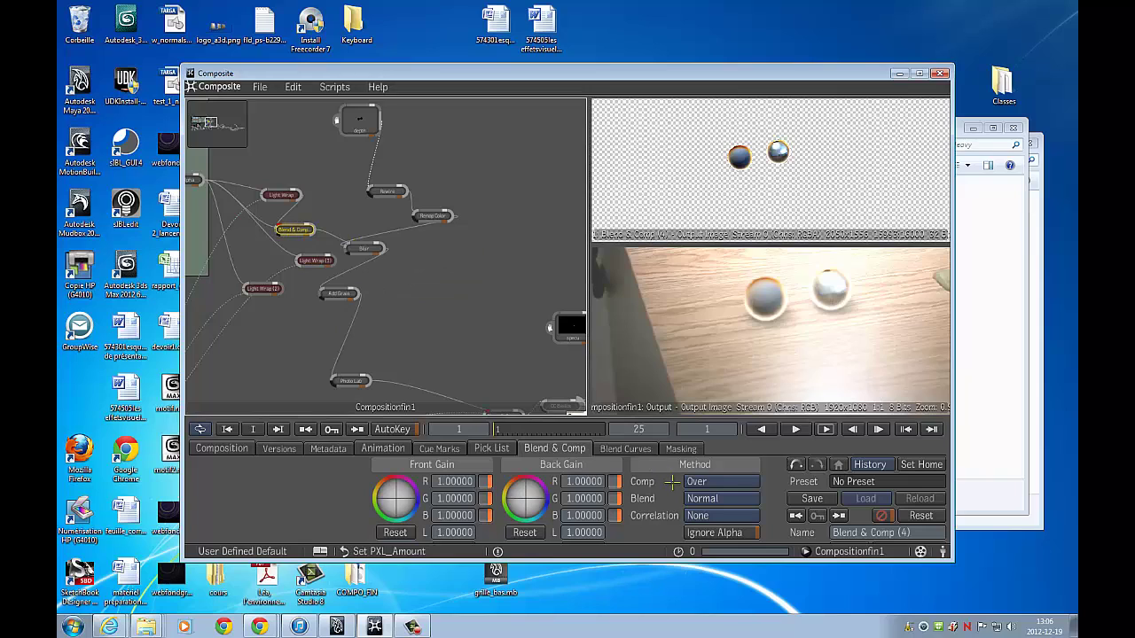
{"action": "left_click", "coordinate": [717, 498]}
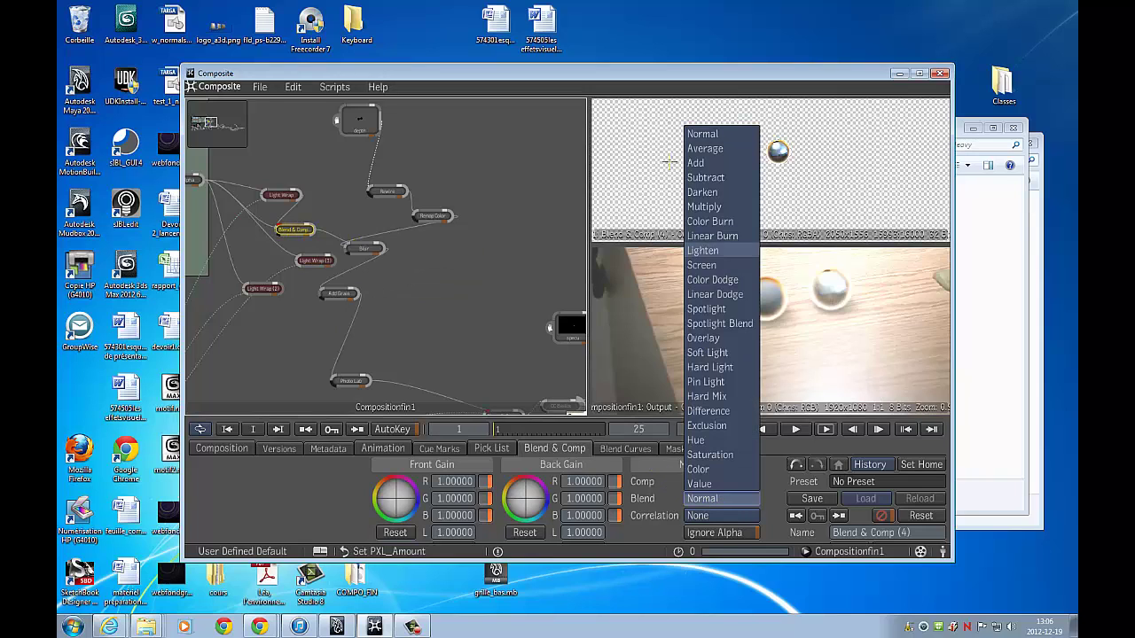
{"action": "left_click", "coordinate": [708, 192]}
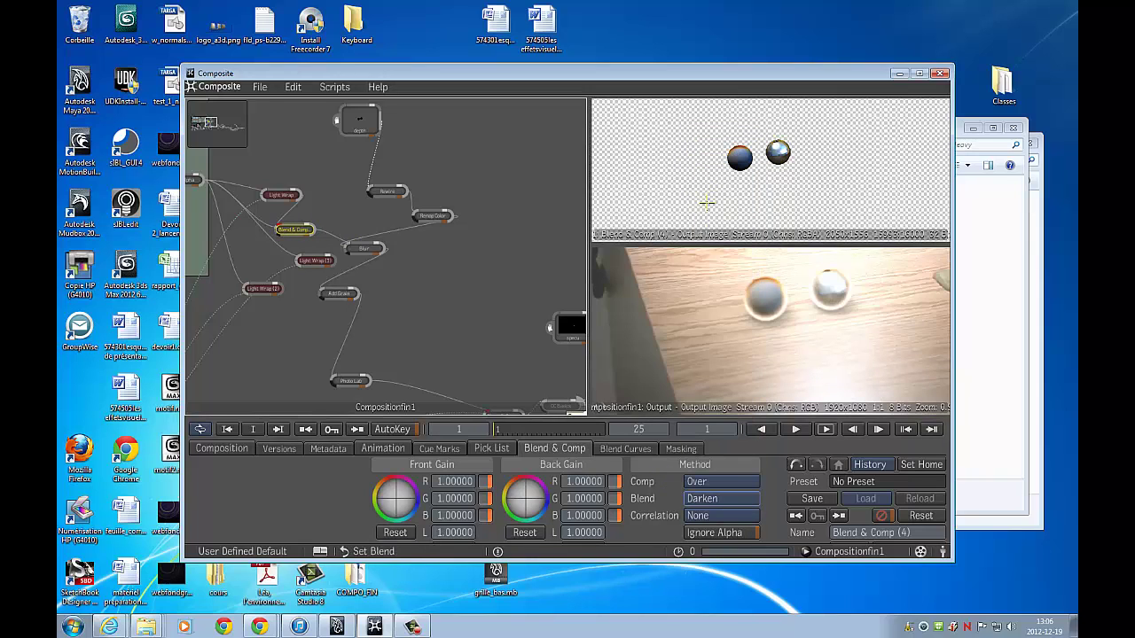
{"action": "left_click", "coordinate": [717, 498]}
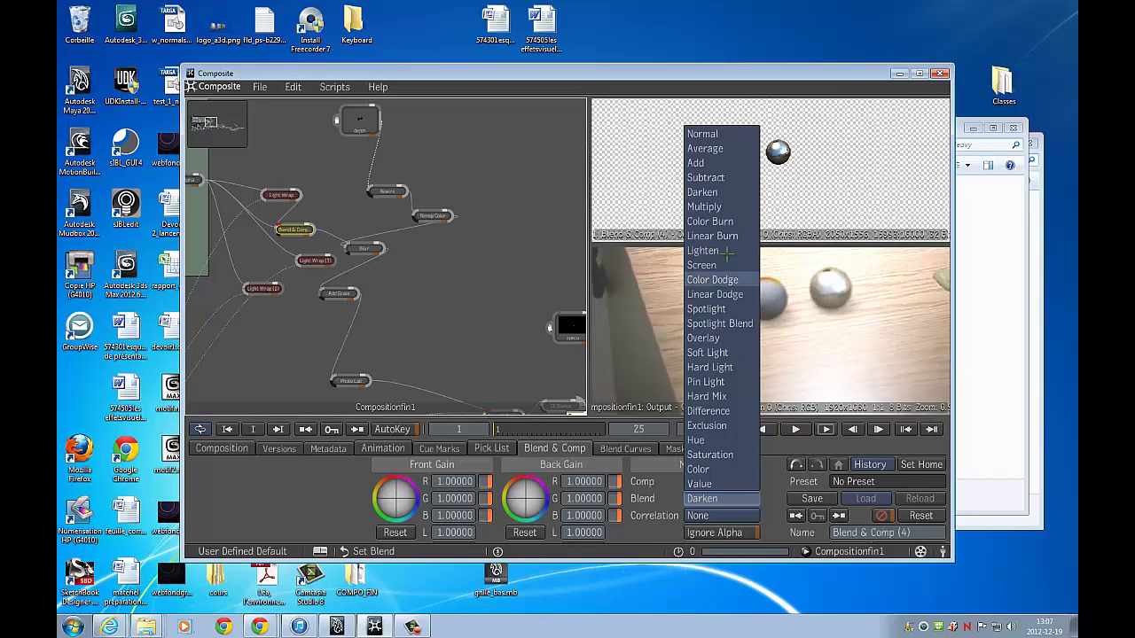
{"action": "left_click", "coordinate": [719, 164]}
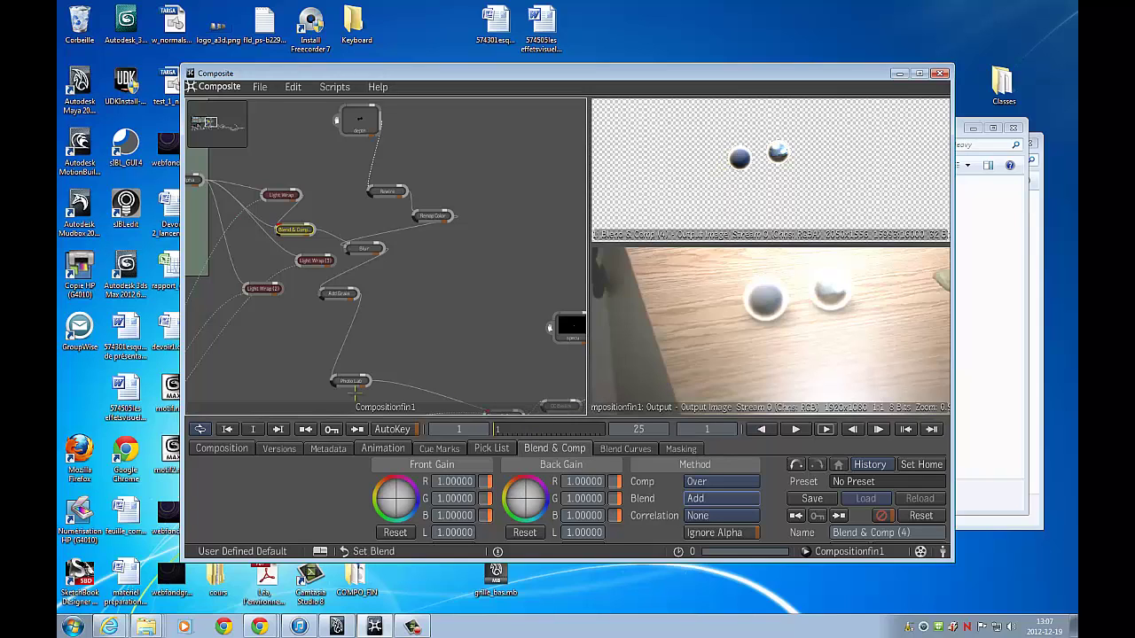
{"action": "left_click", "coordinate": [696, 499]}
{"action": "left_click", "coordinate": [709, 134]}
Set the original Light Wrap node's Amount to 0.660
{"action": "left_click", "coordinate": [280, 194]}
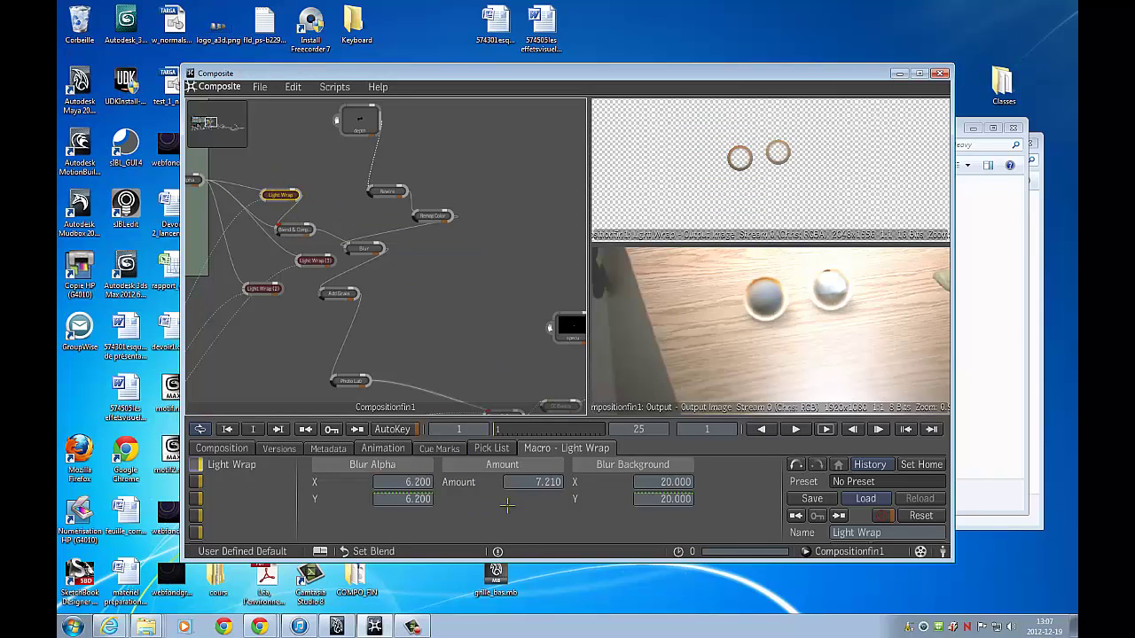
{"action": "left_click_drag", "start_coordinate": [547, 481], "coordinate": [488, 483]}
{"action": "left_click_drag", "start_coordinate": [317, 481], "coordinate": [160, 481]}
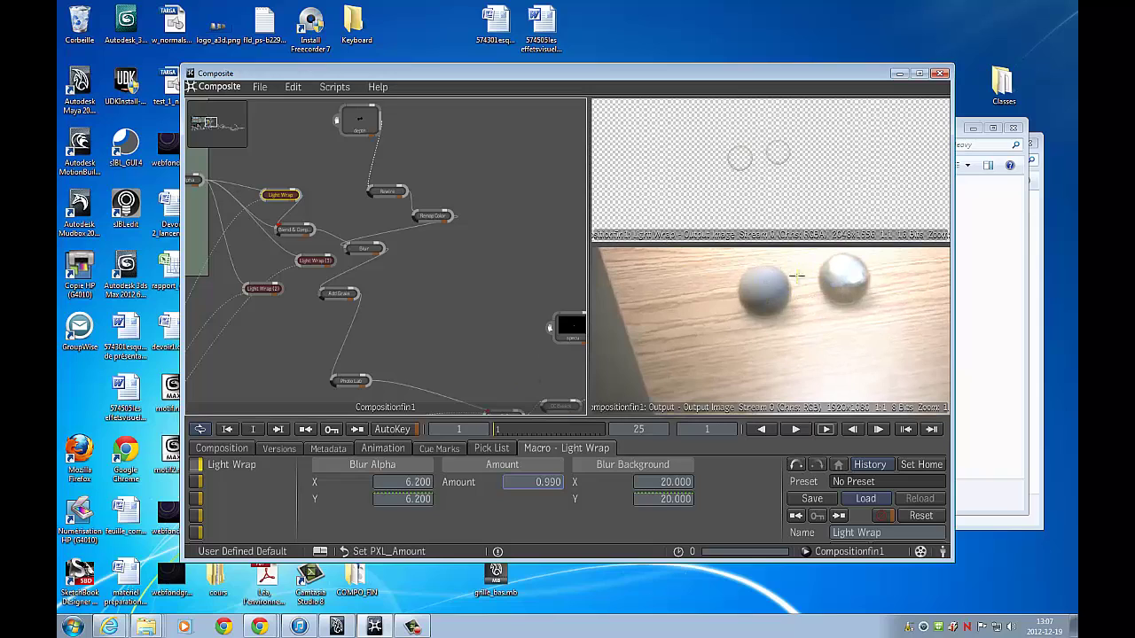
{"action": "left_click_drag", "start_coordinate": [560, 488], "coordinate": [534, 485]}
Examine how the depth image passes through the Rewire and Remap Color nodes into the Blur node
{"action": "middle_click_drag", "start_coordinate": [359, 250], "coordinate": [434, 252]}
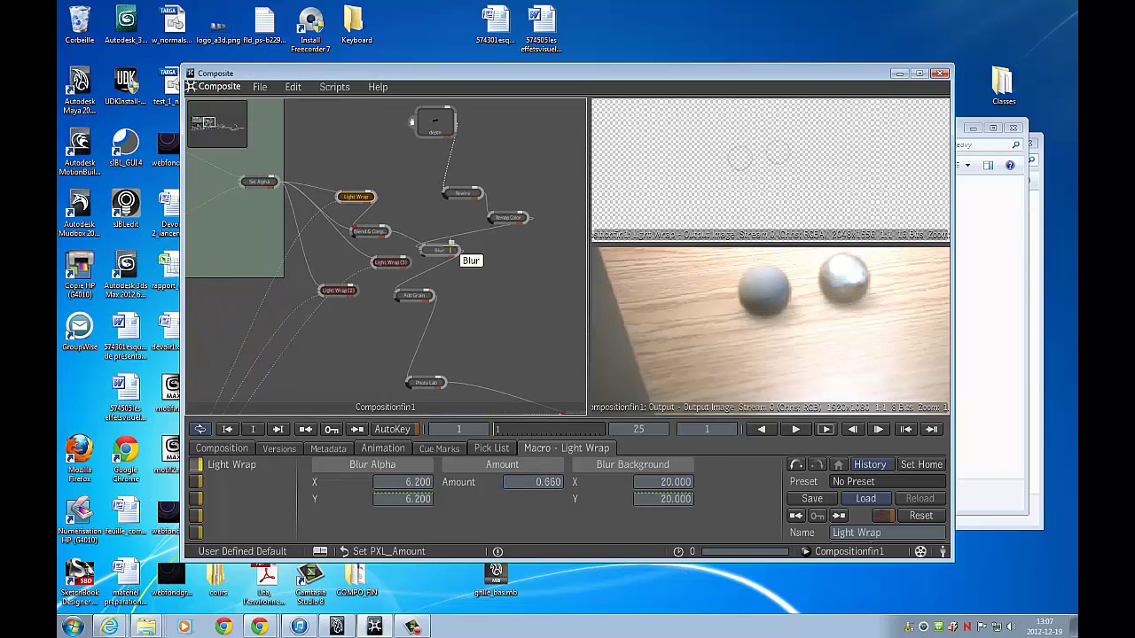
{"action": "middle_click_drag", "start_coordinate": [435, 122], "coordinate": [401, 164]}
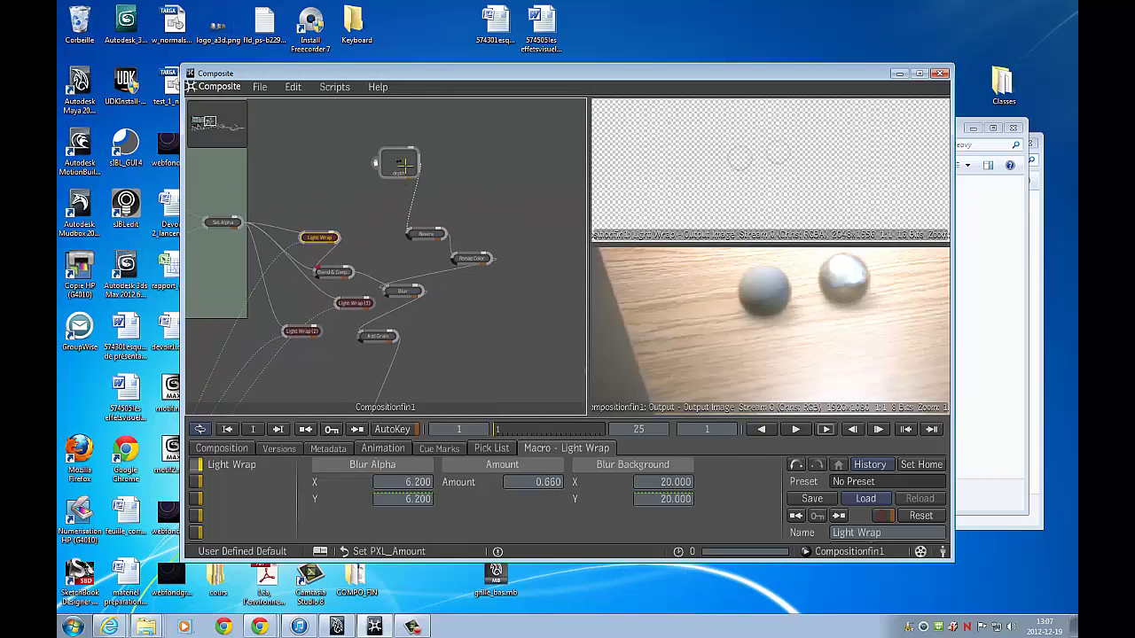
{"action": "left_click", "coordinate": [404, 165]}
{"action": "left_click", "coordinate": [426, 234]}
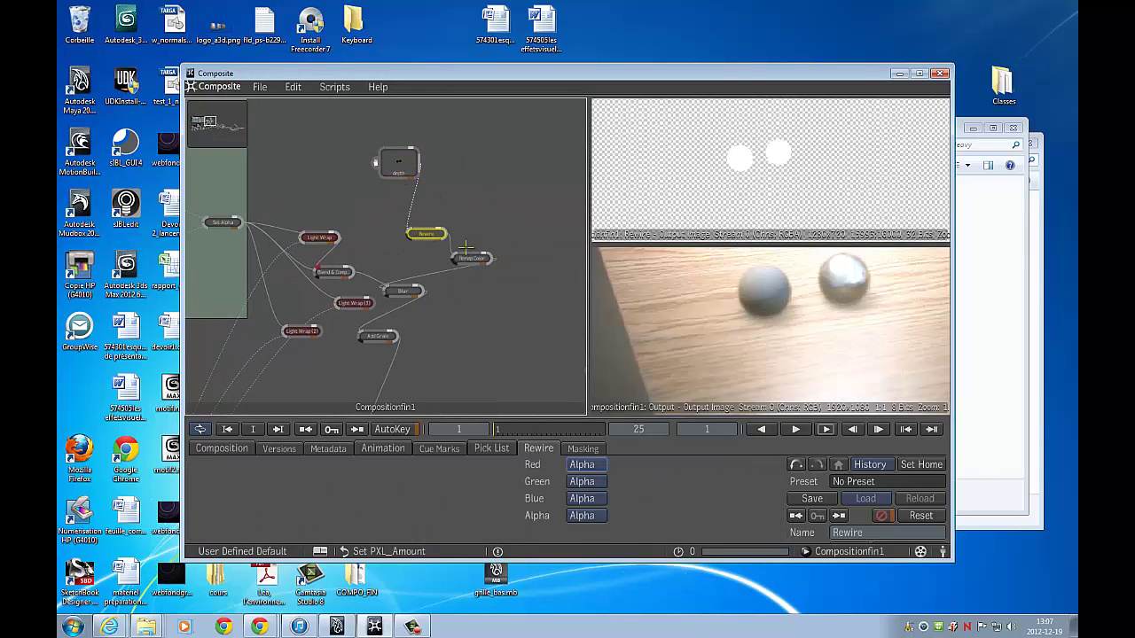
{"action": "left_click", "coordinate": [471, 258]}
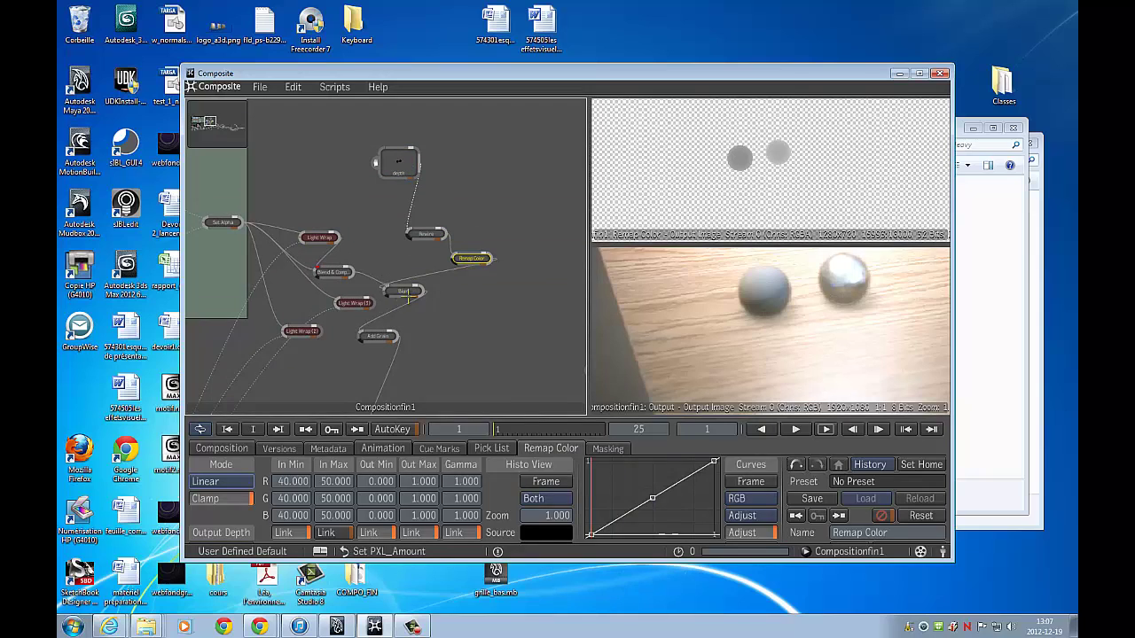
{"action": "left_click", "coordinate": [403, 290]}
Examine the Add Grain settings and the Blend & Comp (3) image of the spheres on the desk
{"action": "middle_click_drag", "start_coordinate": [473, 274], "coordinate": [417, 219]}
{"action": "middle_click_drag", "start_coordinate": [364, 307], "coordinate": [528, 384]}
{"action": "mouse_move", "coordinate": [382, 278]}
{"action": "middle_mouse_down"}
{"action": "mouse_move", "coordinate": [300, 211]}
{"action": "mouse_move", "coordinate": [257, 116]}
{"action": "mouse_move", "coordinate": [345, 272]}
{"action": "mouse_move", "coordinate": [302, 269]}
{"action": "mouse_move", "coordinate": [343, 299]}
{"action": "middle_mouse_up"}
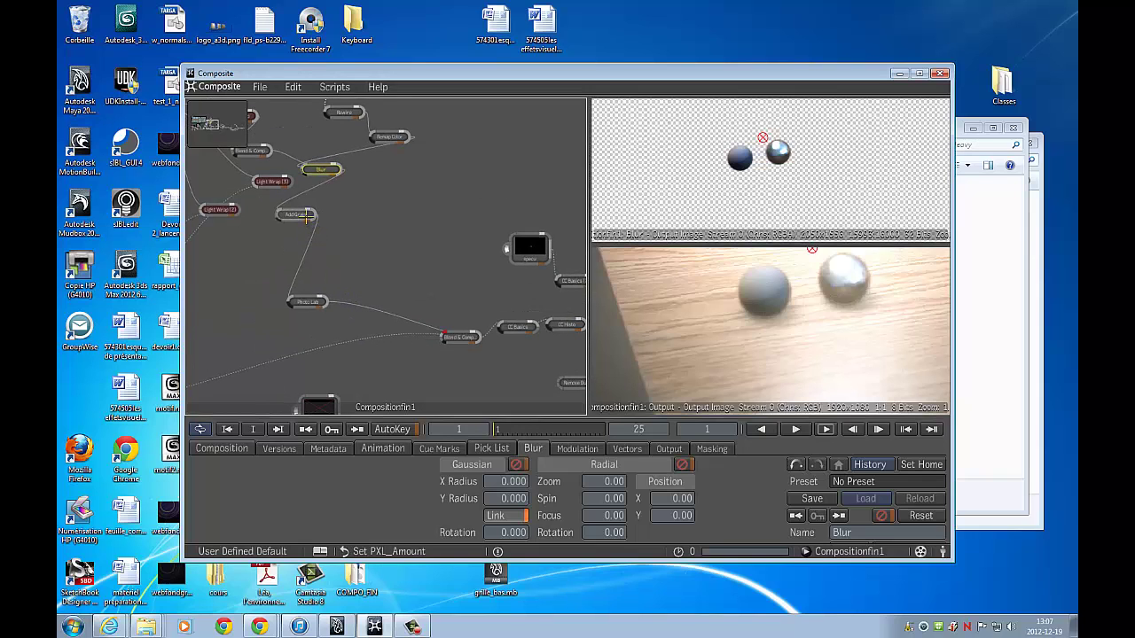
{"action": "left_click", "coordinate": [296, 214]}
{"action": "middle_click_drag", "start_coordinate": [755, 313], "coordinate": [807, 269]}
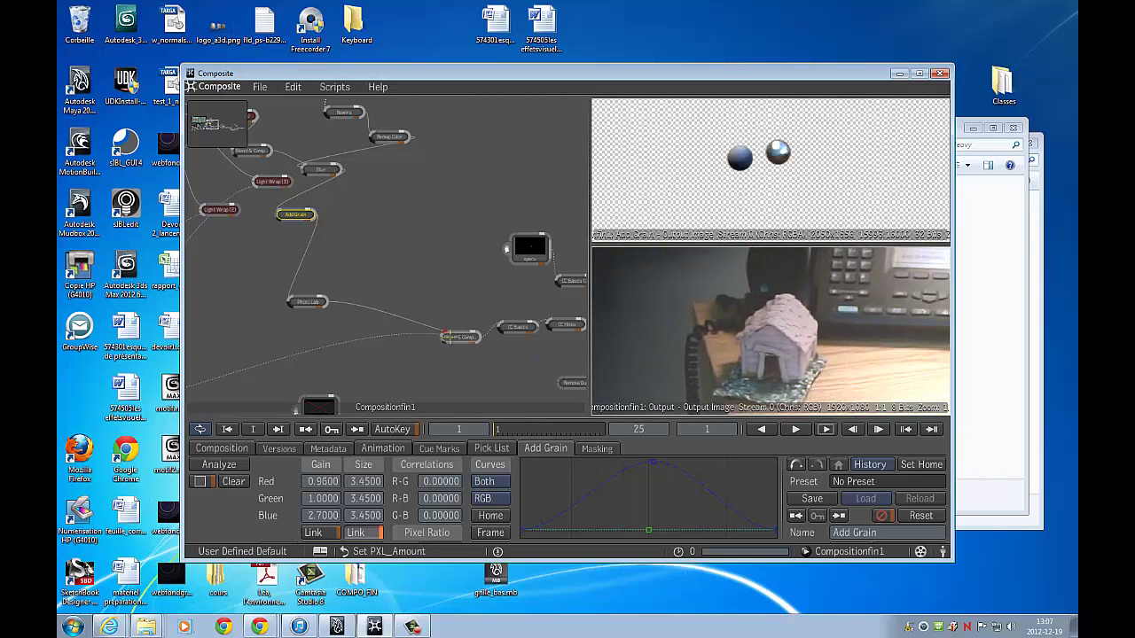
{"action": "left_click", "coordinate": [454, 337]}
{"action": "middle_click_drag", "start_coordinate": [719, 196], "coordinate": [657, 184]}
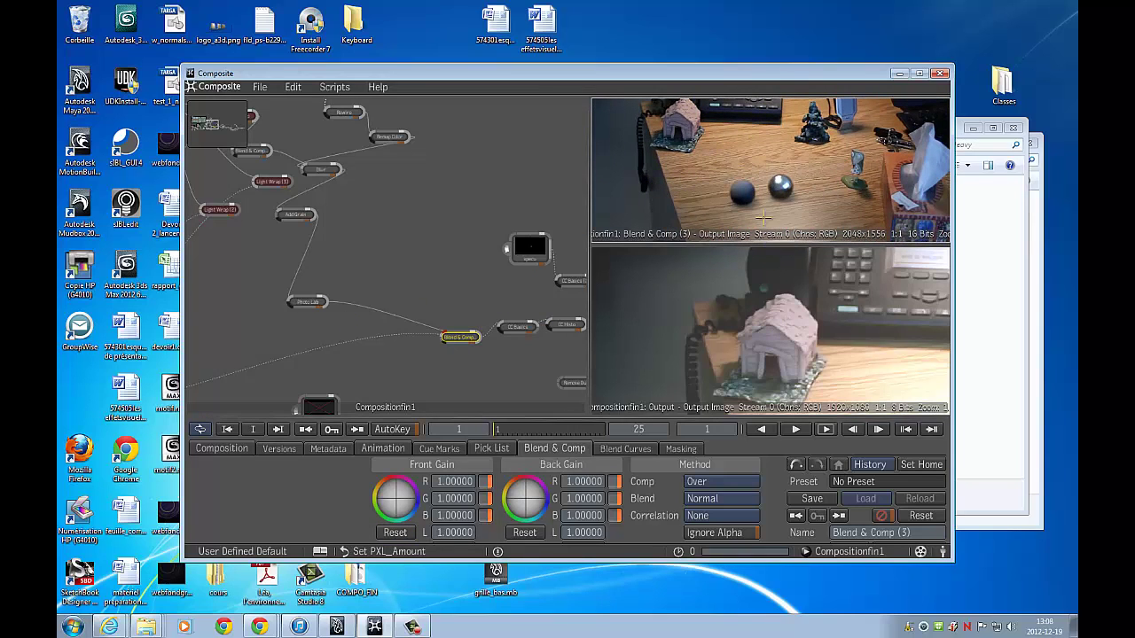
Examine the Add Grain node's spheres and compare their grain with the desk photo in the final output
{"action": "middle_click_drag", "start_coordinate": [499, 366], "coordinate": [350, 352]}
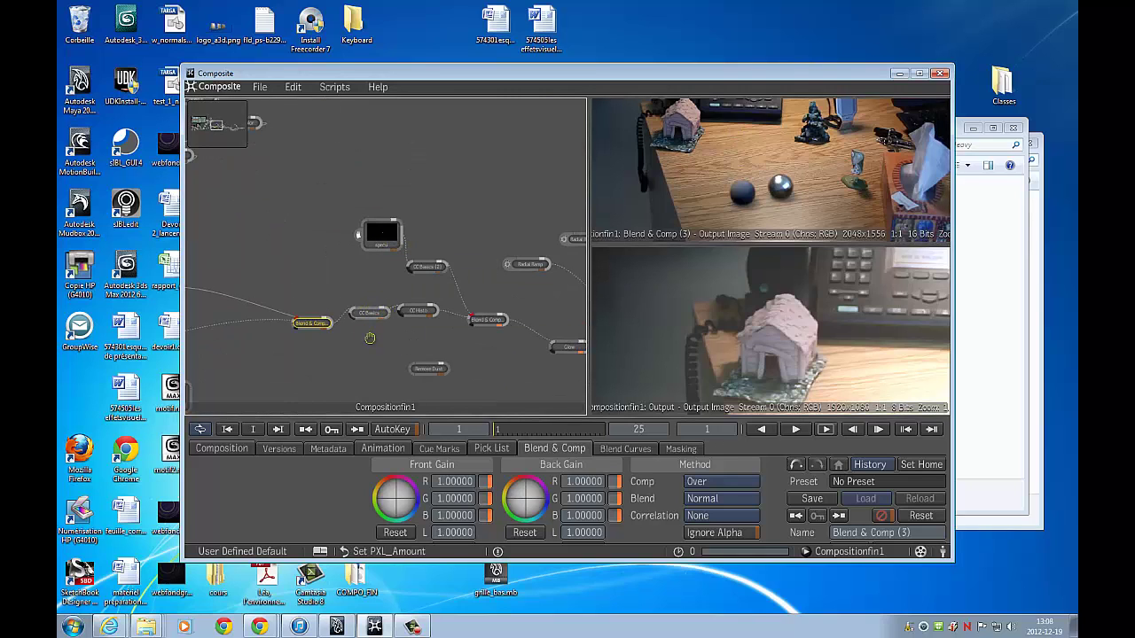
{"action": "middle_click_drag", "start_coordinate": [388, 340], "coordinate": [468, 319]}
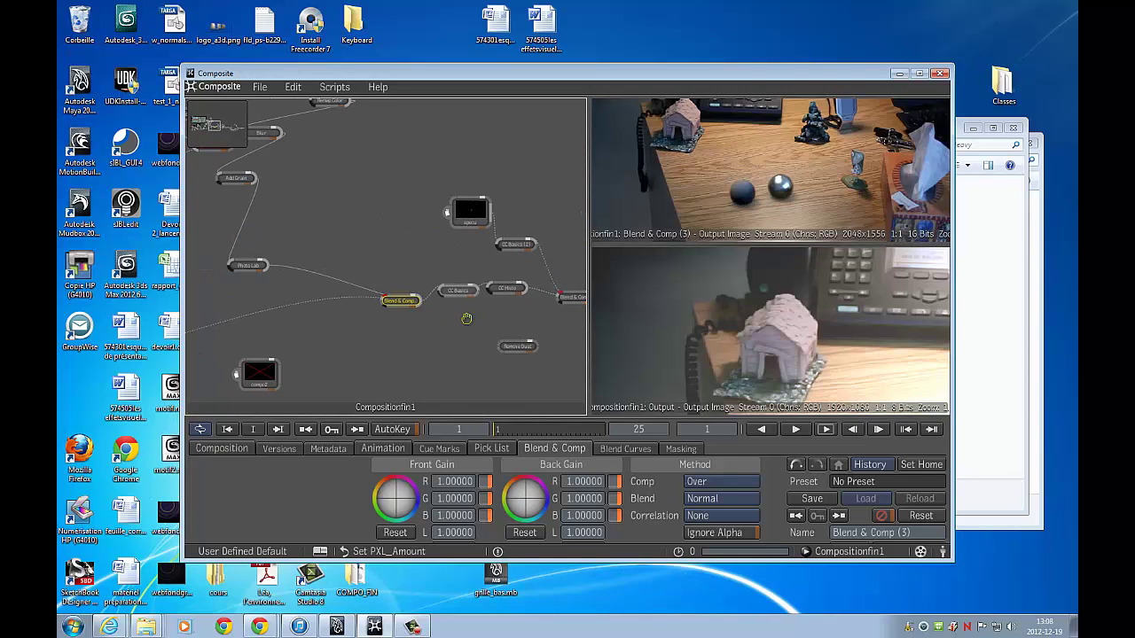
{"action": "middle_click_drag", "start_coordinate": [355, 219], "coordinate": [419, 285]}
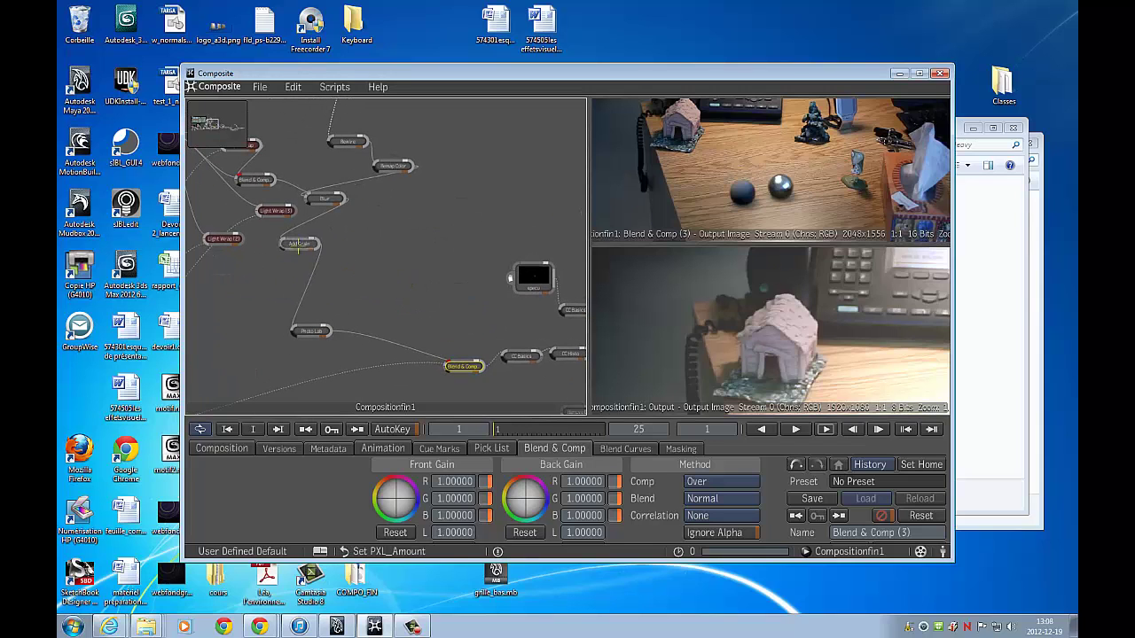
{"action": "left_click", "coordinate": [300, 244]}
{"action": "scroll", "coordinate": [797, 173], "scroll_direction": "up", "scroll_amount": 3}
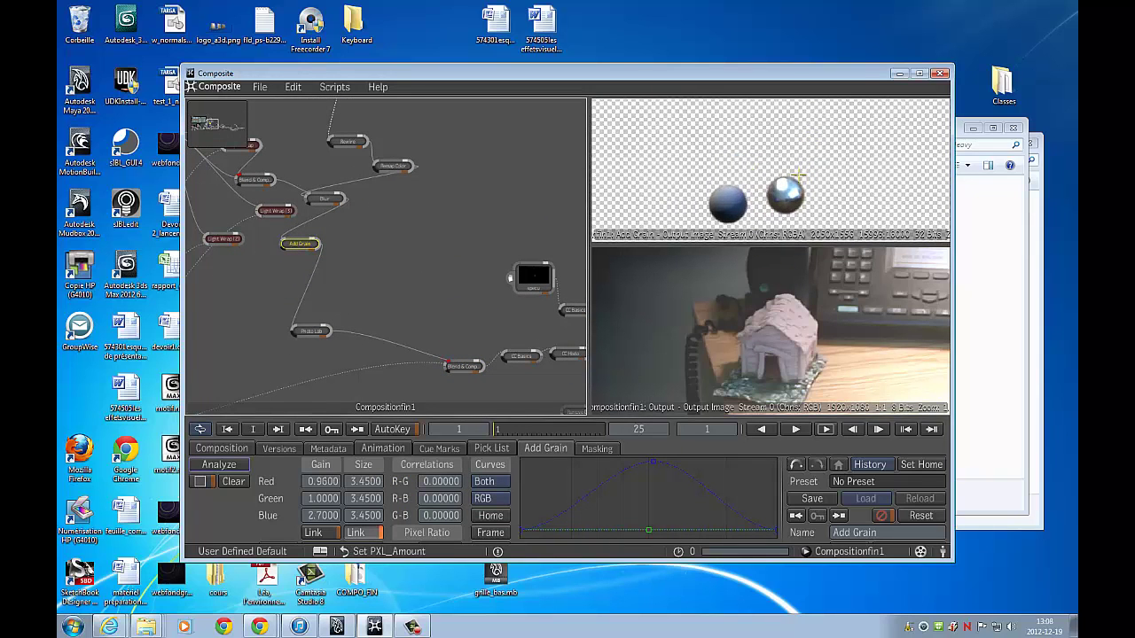
{"action": "middle_click_drag", "start_coordinate": [865, 300], "coordinate": [852, 316]}
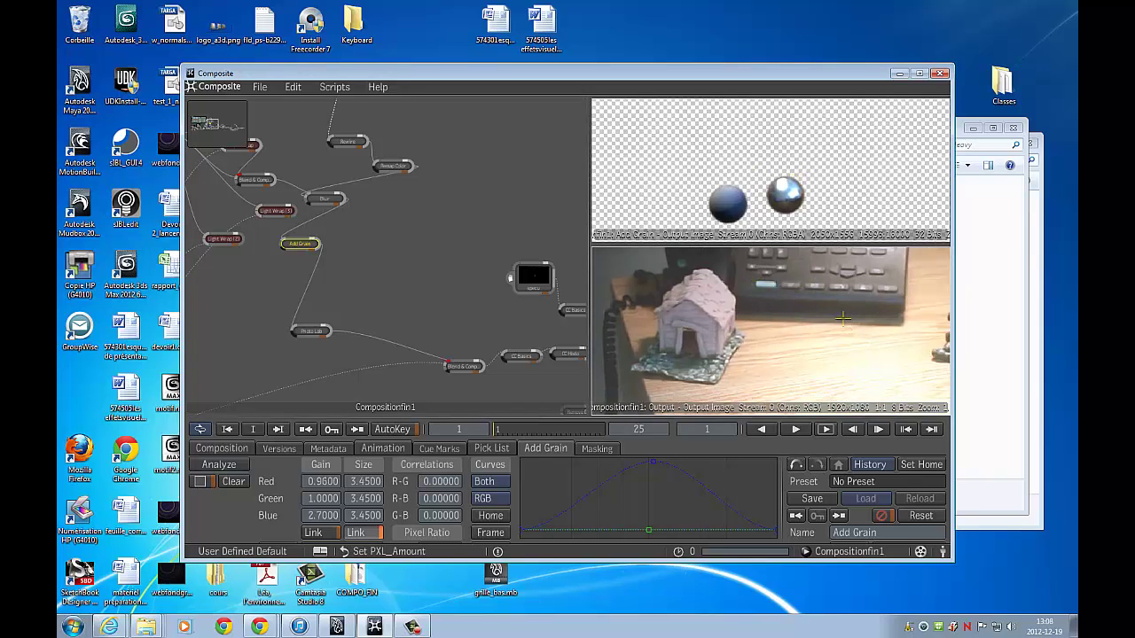
{"action": "middle_click_drag", "start_coordinate": [856, 327], "coordinate": [782, 306]}
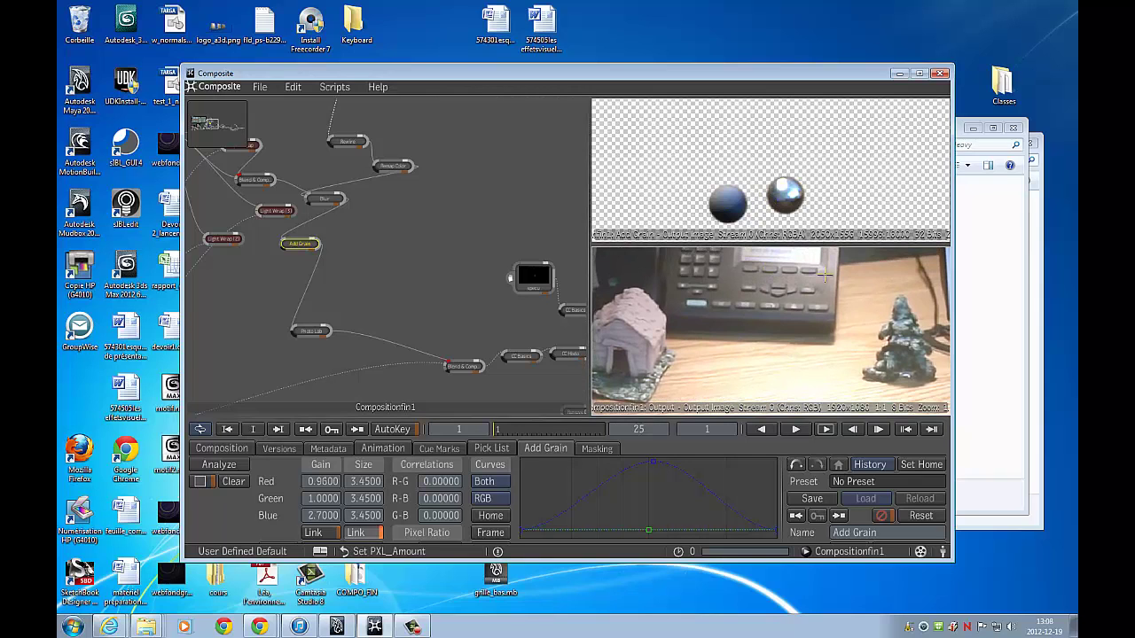
Examine the specu pass, its CC Basics (2) gamma correction and how Blend & Comp (5) adds it to the desk image
{"action": "middle_click_drag", "start_coordinate": [439, 286], "coordinate": [340, 185]}
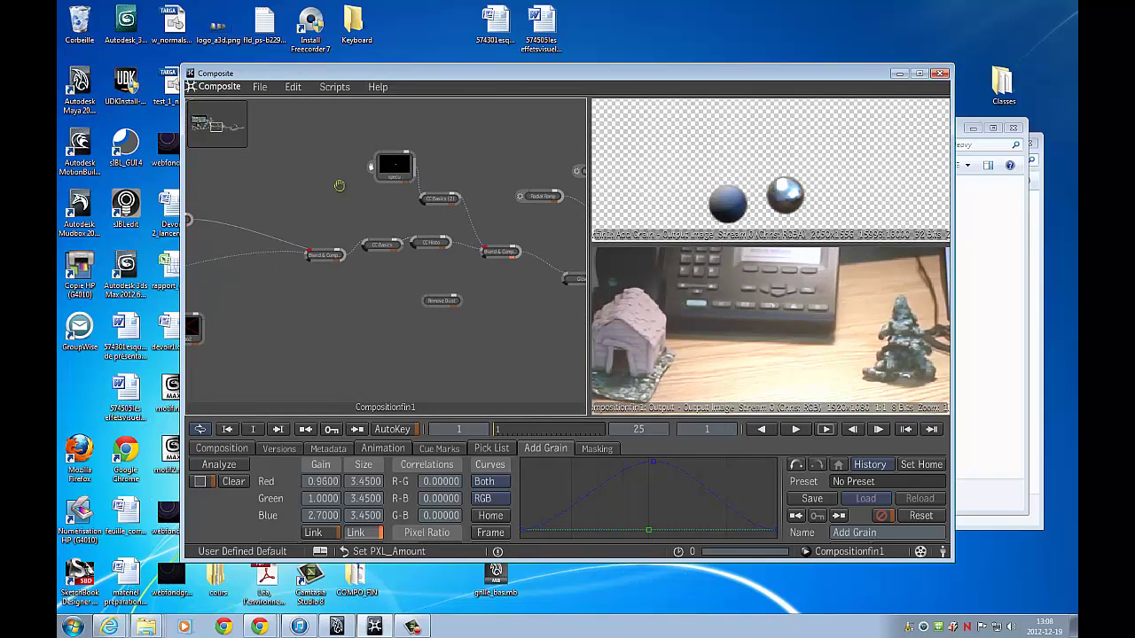
{"action": "mouse_move", "coordinate": [337, 289]}
{"action": "middle_mouse_down"}
{"action": "mouse_move", "coordinate": [380, 314]}
{"action": "mouse_move", "coordinate": [227, 301]}
{"action": "middle_mouse_up"}
{"action": "middle_click_drag", "start_coordinate": [455, 297], "coordinate": [240, 279]}
{"action": "middle_click_drag", "start_coordinate": [454, 318], "coordinate": [532, 272]}
{"action": "middle_click_drag", "start_coordinate": [279, 249], "coordinate": [489, 322]}
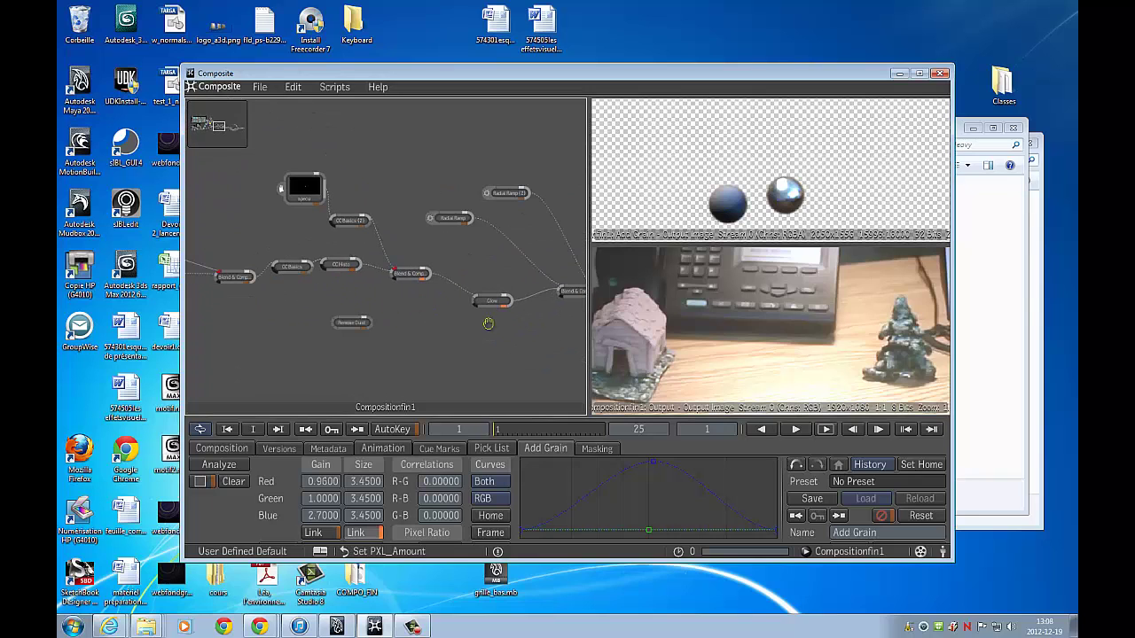
{"action": "middle_click_drag", "start_coordinate": [385, 324], "coordinate": [390, 325]}
{"action": "middle_click_drag", "start_coordinate": [487, 328], "coordinate": [357, 350]}
{"action": "left_click_drag", "start_coordinate": [408, 304], "coordinate": [399, 328]}
{"action": "mouse_move", "coordinate": [373, 272]}
{"action": "middle_mouse_down"}
{"action": "mouse_move", "coordinate": [553, 269]}
{"action": "mouse_move", "coordinate": [487, 290]}
{"action": "middle_mouse_up"}
{"action": "middle_click_drag", "start_coordinate": [493, 209], "coordinate": [453, 212]}
{"action": "left_click", "coordinate": [423, 185]}
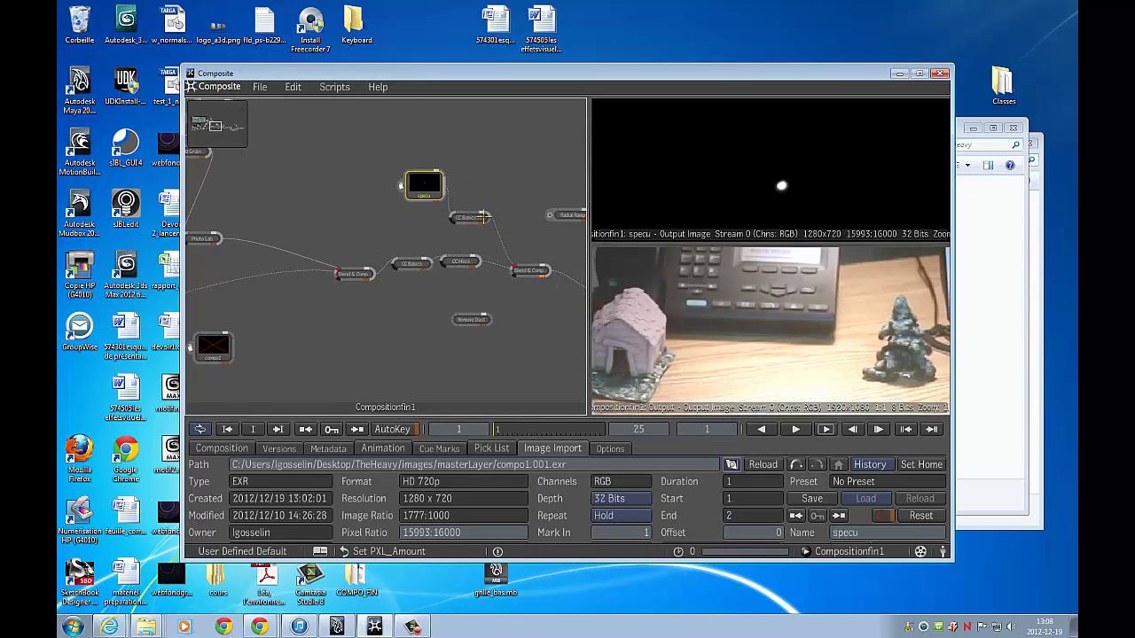
{"action": "left_click", "coordinate": [475, 218]}
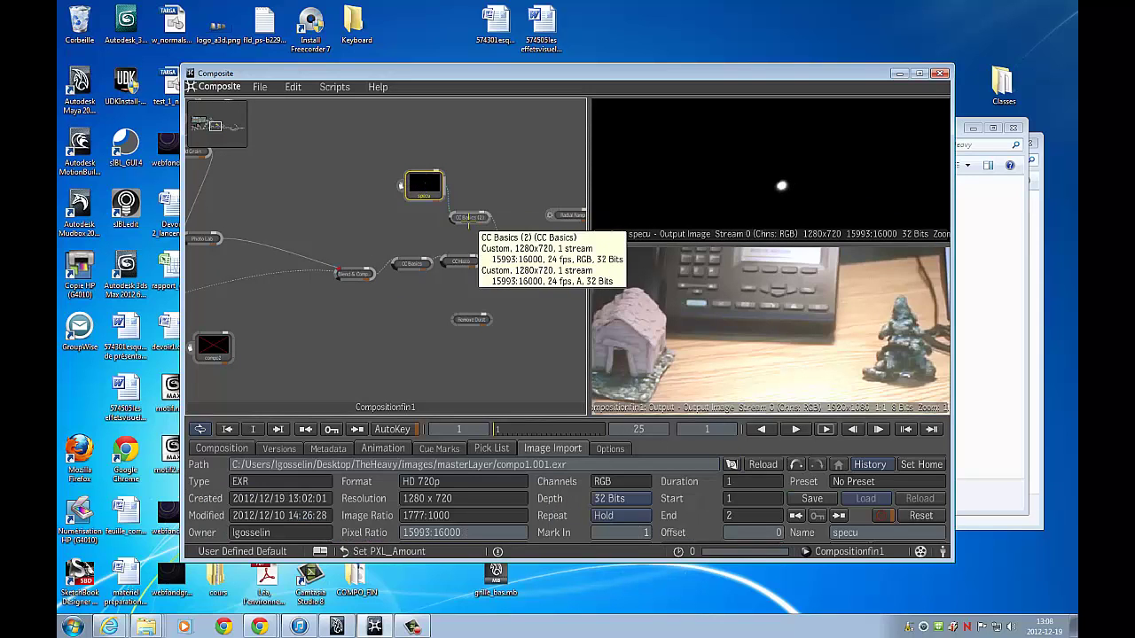
{"action": "left_click", "coordinate": [469, 218]}
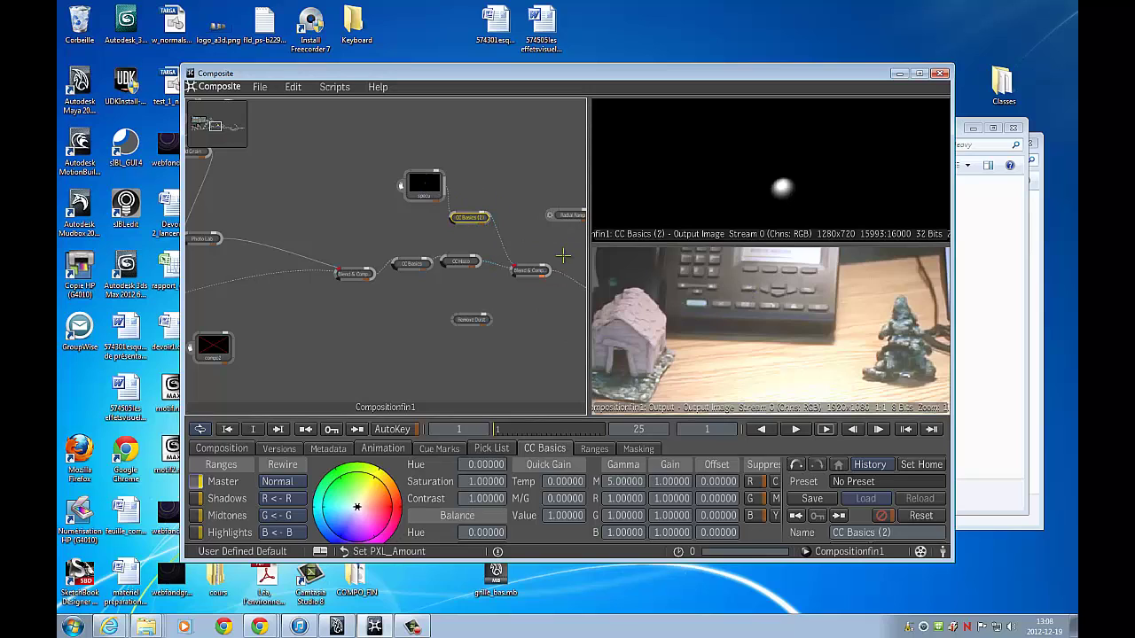
{"action": "left_click", "coordinate": [548, 270]}
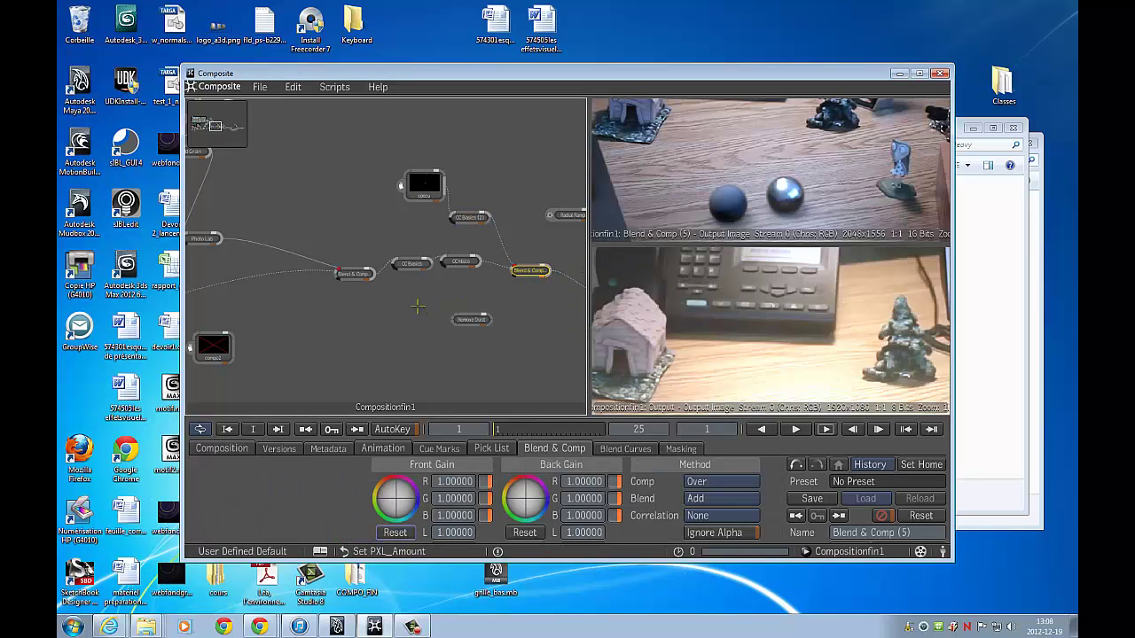
Examine the CC Basics and CC Histo colour corrections and the Glow node in the main chain
{"action": "middle_click_drag", "start_coordinate": [425, 289], "coordinate": [414, 333]}
{"action": "left_click", "coordinate": [401, 308]}
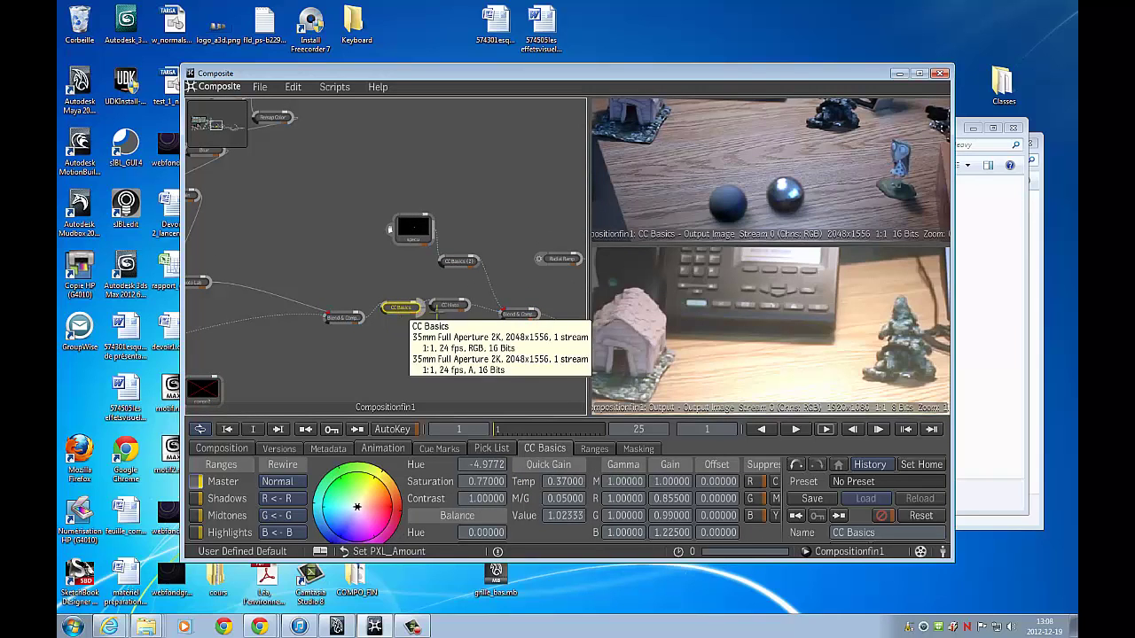
{"action": "left_click", "coordinate": [448, 306]}
{"action": "middle_click_drag", "start_coordinate": [486, 334], "coordinate": [415, 342]}
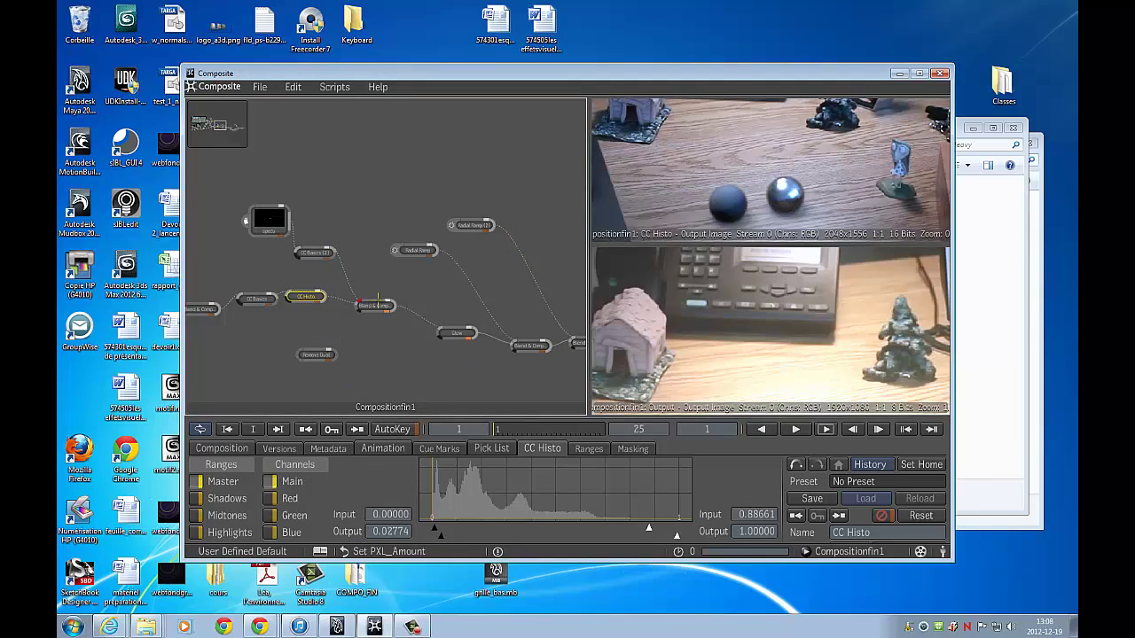
{"action": "middle_click_drag", "start_coordinate": [505, 316], "coordinate": [455, 318]}
{"action": "left_click", "coordinate": [456, 333]}
Move the two Radial Ramp nodes away from the Glow node to clear space above the main chain
{"action": "left_click_drag", "start_coordinate": [400, 245], "coordinate": [454, 266]}
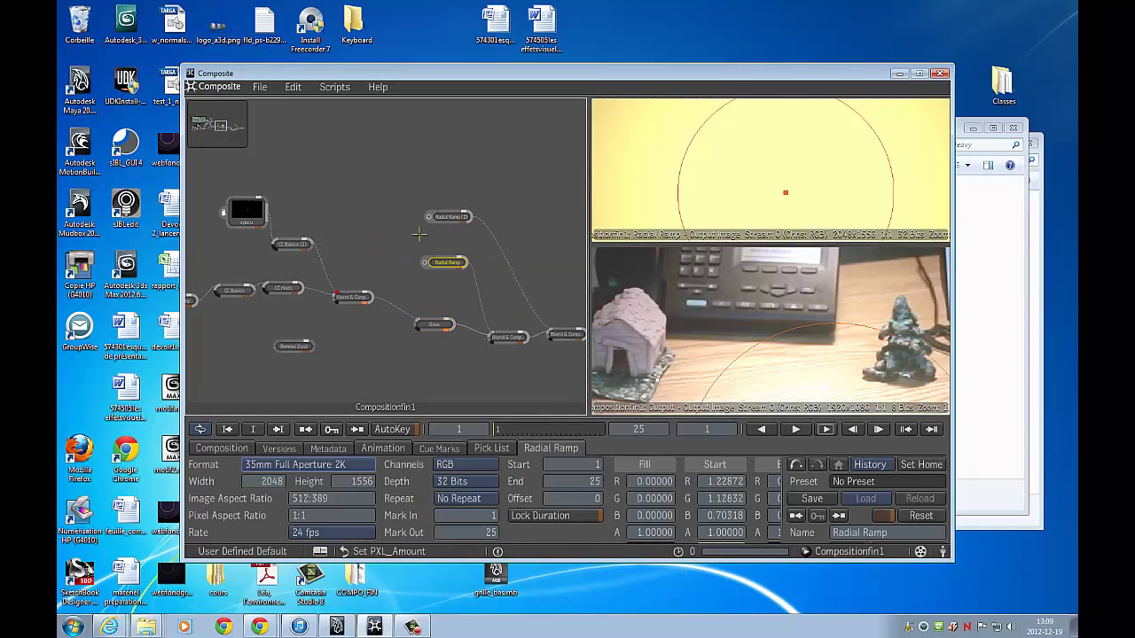
{"action": "left_click_drag", "start_coordinate": [453, 218], "coordinate": [522, 227]}
{"action": "left_click_drag", "start_coordinate": [454, 266], "coordinate": [512, 259]}
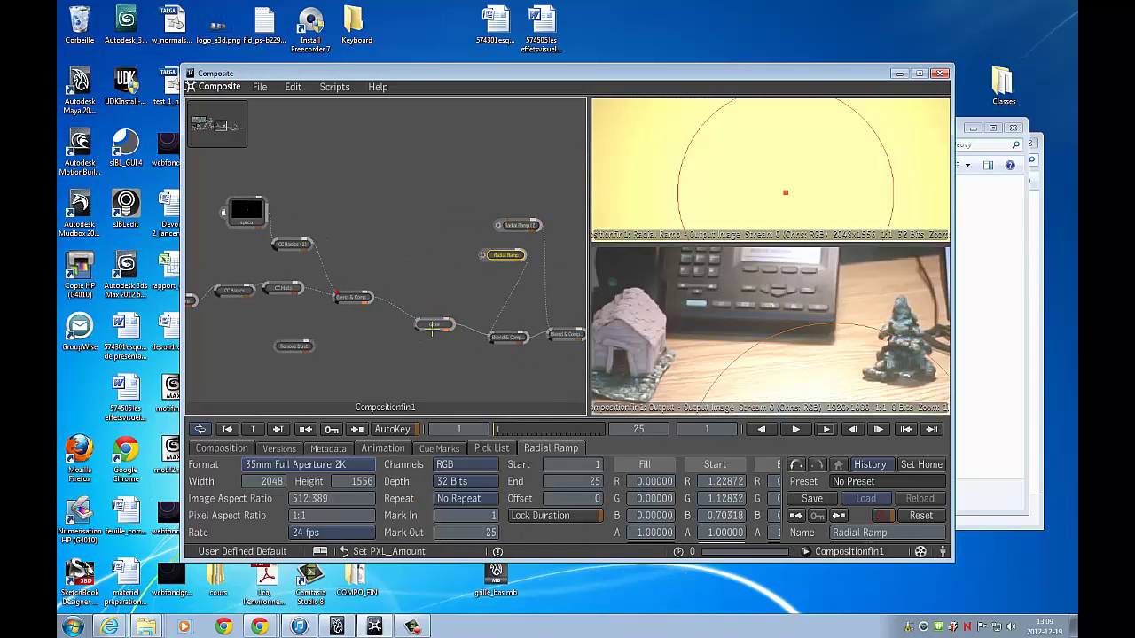
Delete the Glow node and insert a Blend & Comp node in its place on the connection after Blend & Comp (5)
{"action": "left_click", "coordinate": [436, 325]}
{"action": "key", "text": "Delete"}
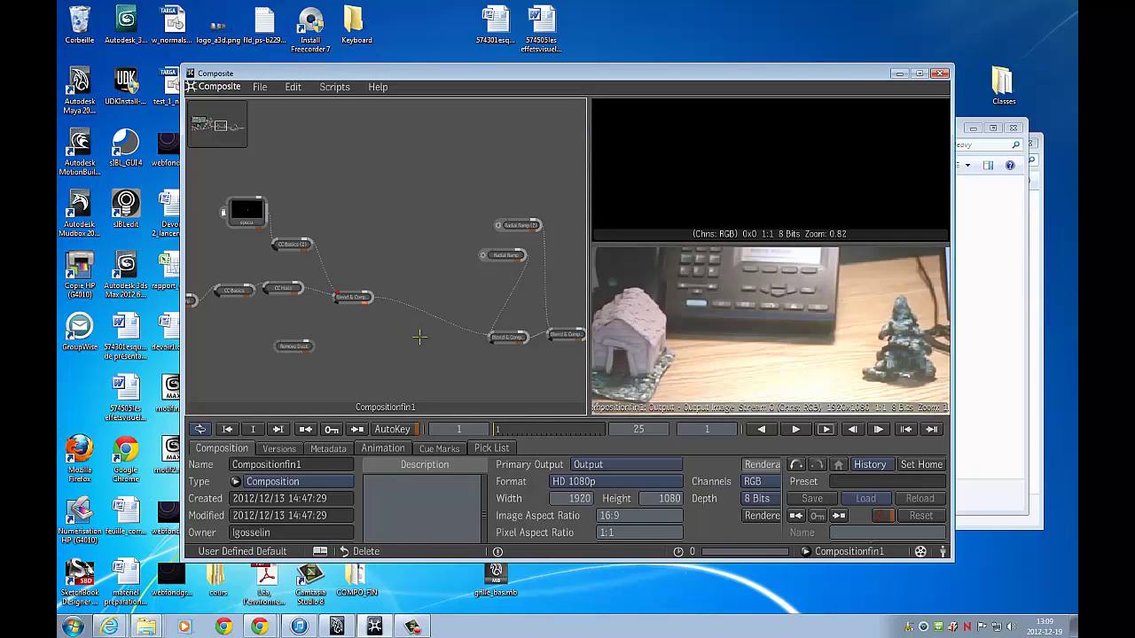
{"action": "key", "text": "Tab"}
{"action": "key", "text": "Tab"}
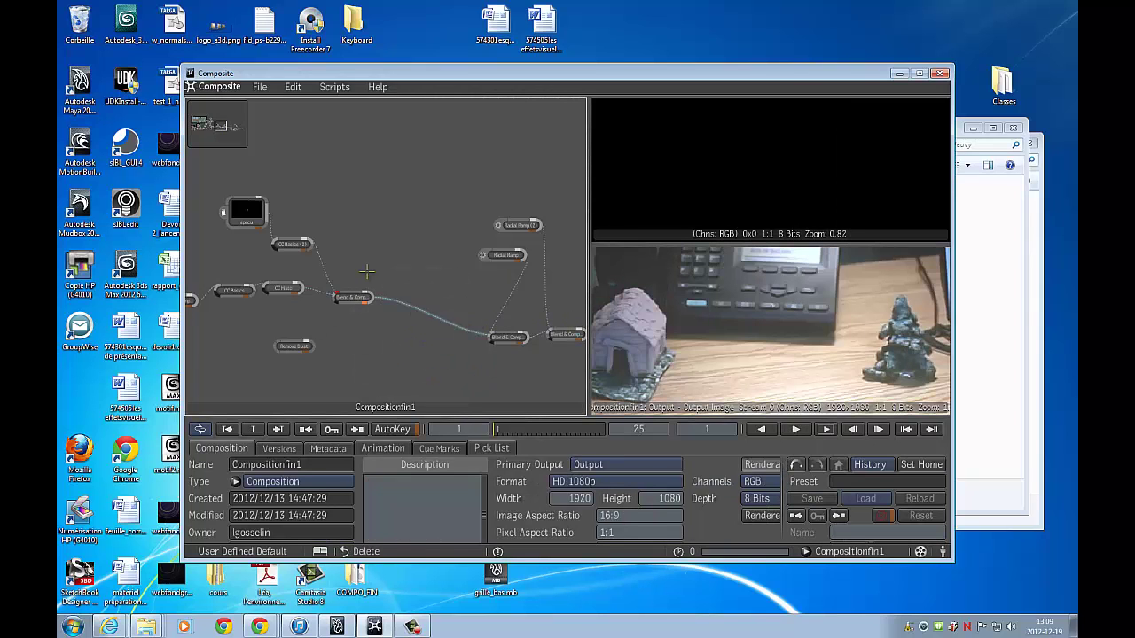
{"action": "middle_click", "coordinate": [401, 329]}
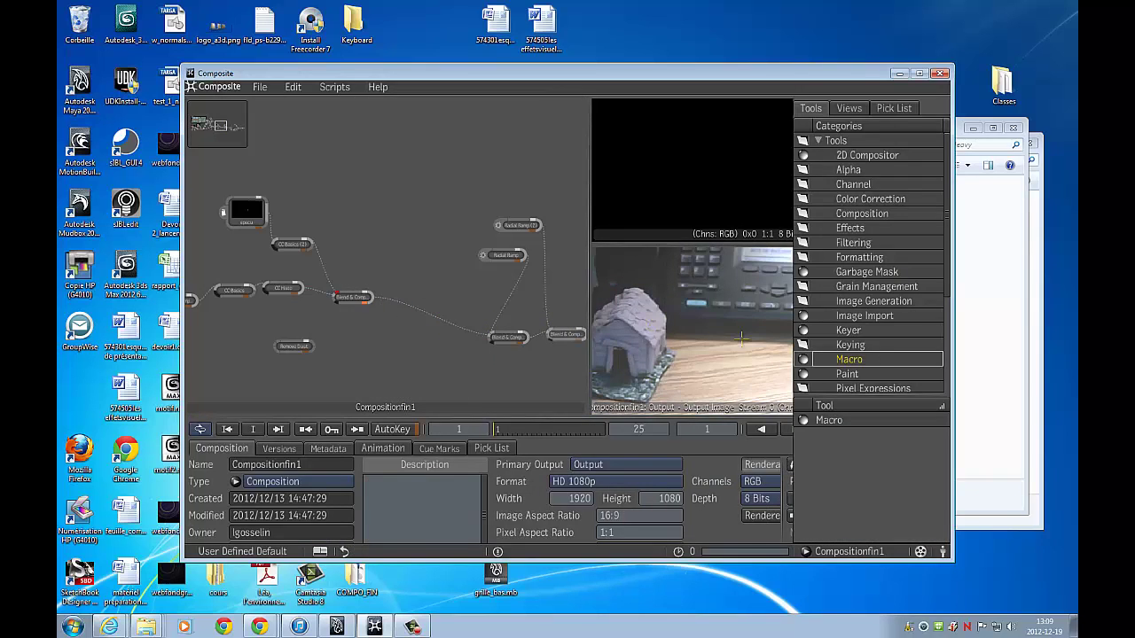
{"action": "left_click", "coordinate": [862, 216]}
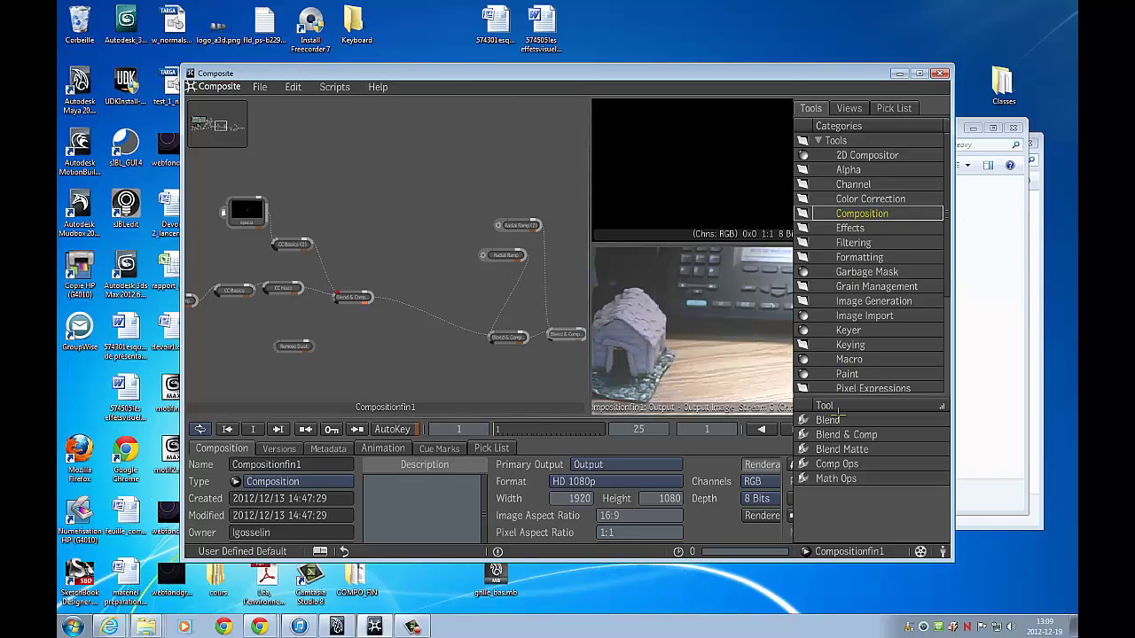
{"action": "left_click_drag", "start_coordinate": [838, 434], "coordinate": [431, 313]}
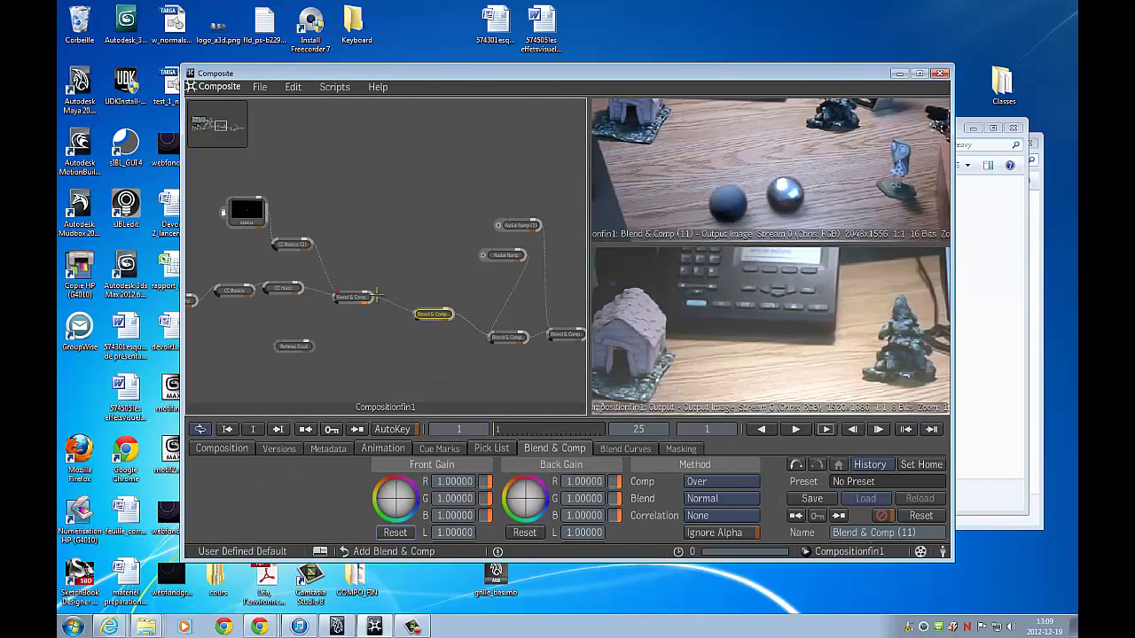
Connect the output of Blend & Comp (5) to the free input of the new Blend & Comp node as well
{"action": "left_click", "coordinate": [378, 296]}
{"action": "left_click", "coordinate": [369, 296]}
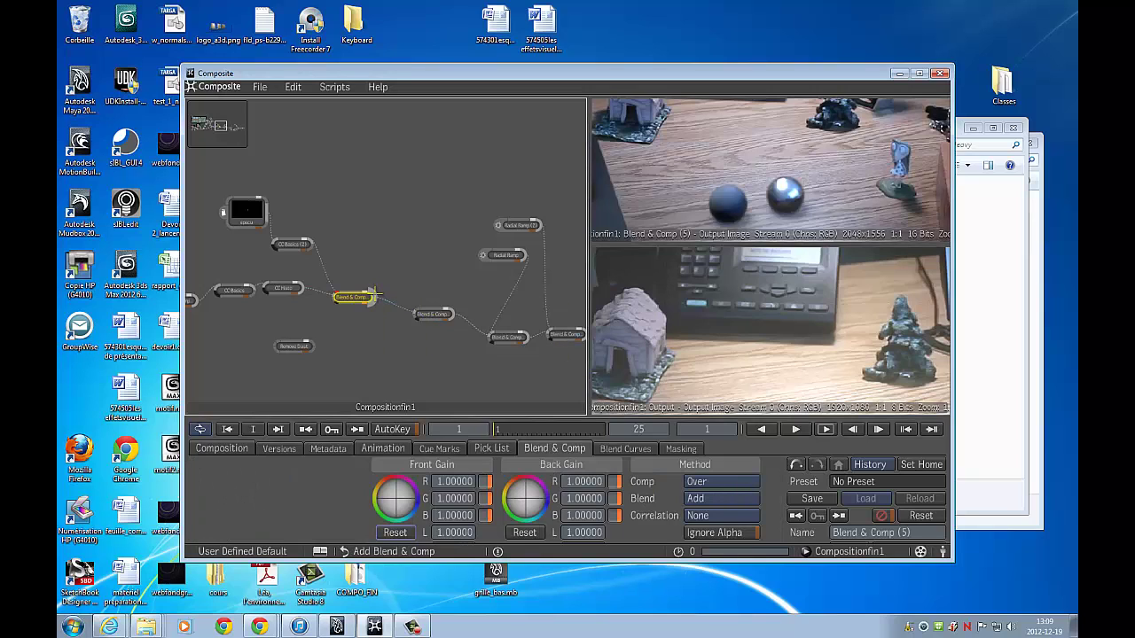
{"action": "left_click", "coordinate": [422, 312]}
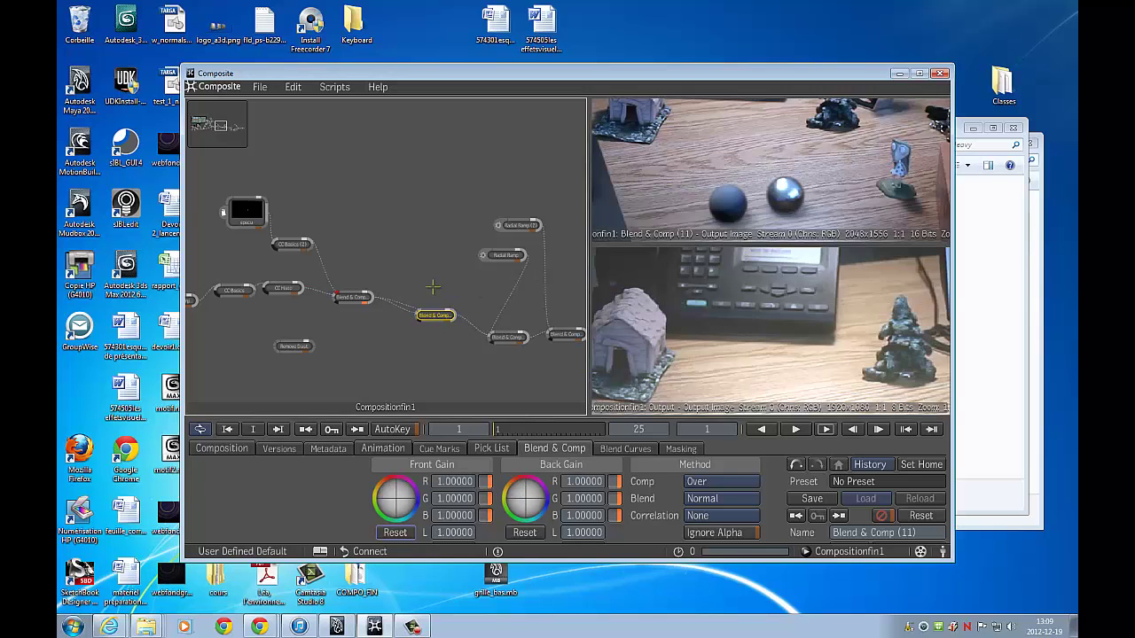
Insert a Blur node on the upper connection into the new Blend & Comp node and set its linked Gaussian radius to 14.300
{"action": "middle_click", "coordinate": [434, 287]}
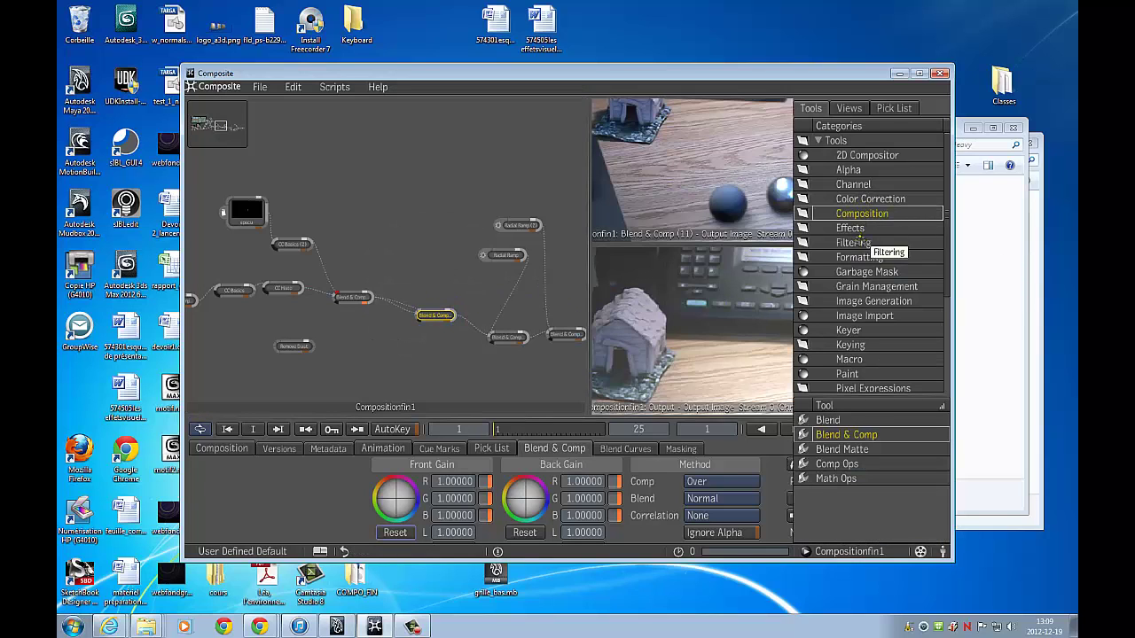
{"action": "left_click", "coordinate": [854, 243]}
{"action": "left_click_drag", "start_coordinate": [825, 435], "coordinate": [420, 277]}
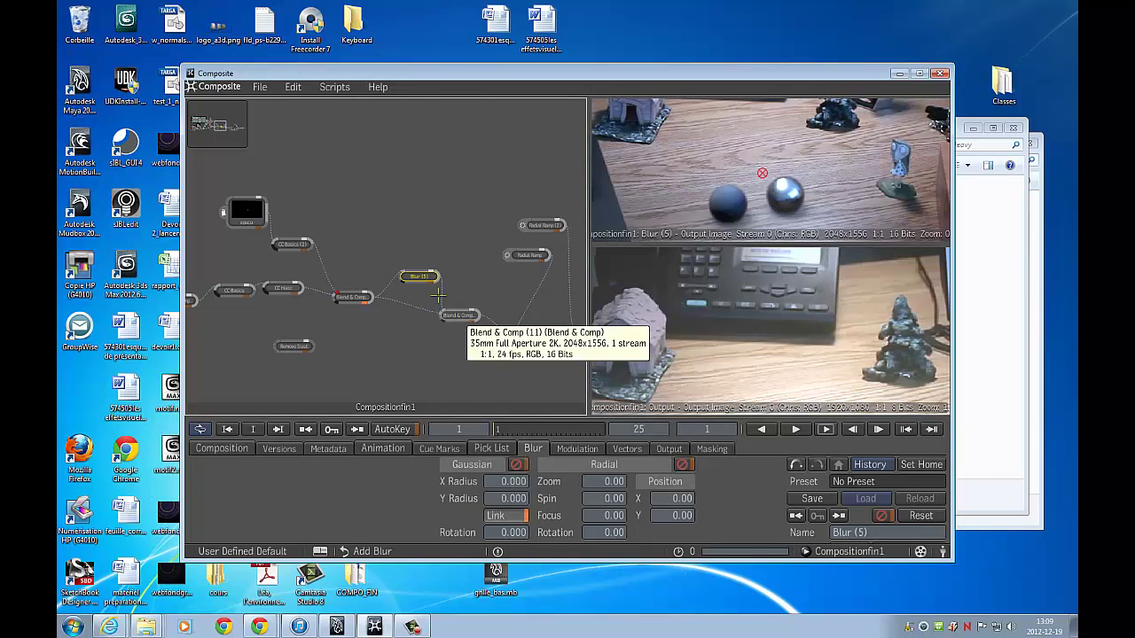
{"action": "left_click_drag", "start_coordinate": [513, 480], "coordinate": [598, 482]}
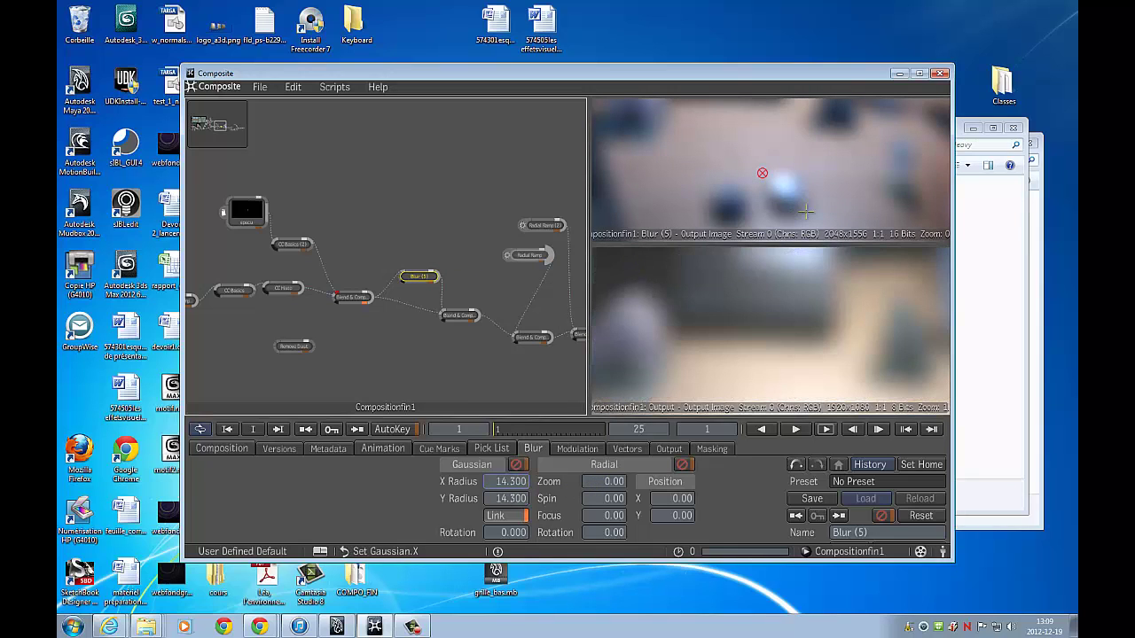
Set the Blend method of Blend & Comp (11) to Add
{"action": "left_click", "coordinate": [454, 314]}
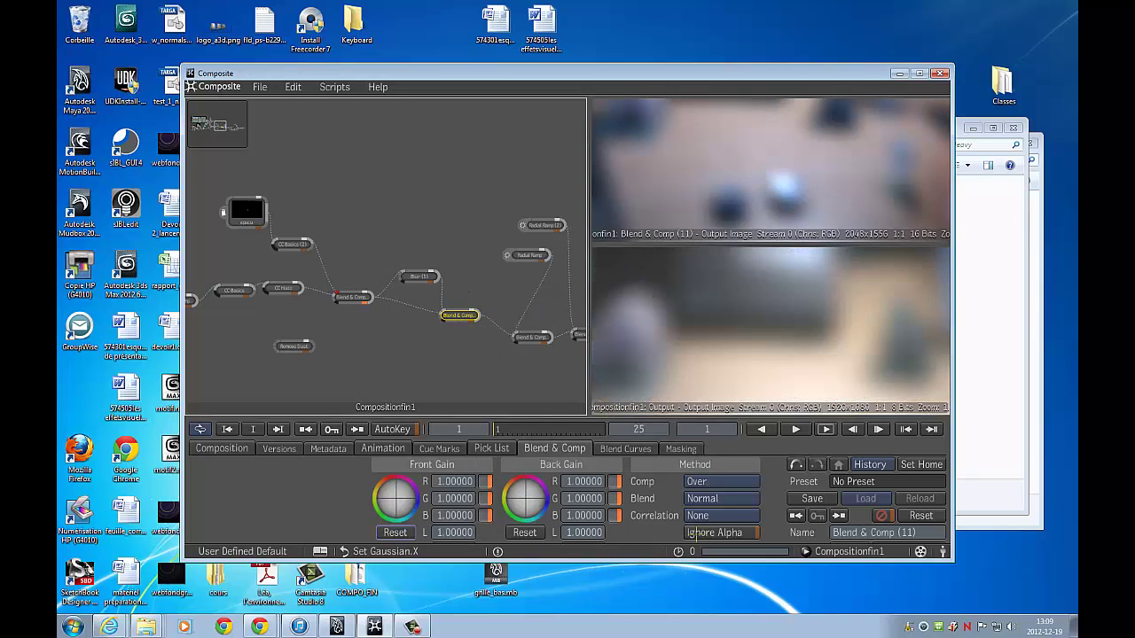
{"action": "left_click", "coordinate": [720, 500]}
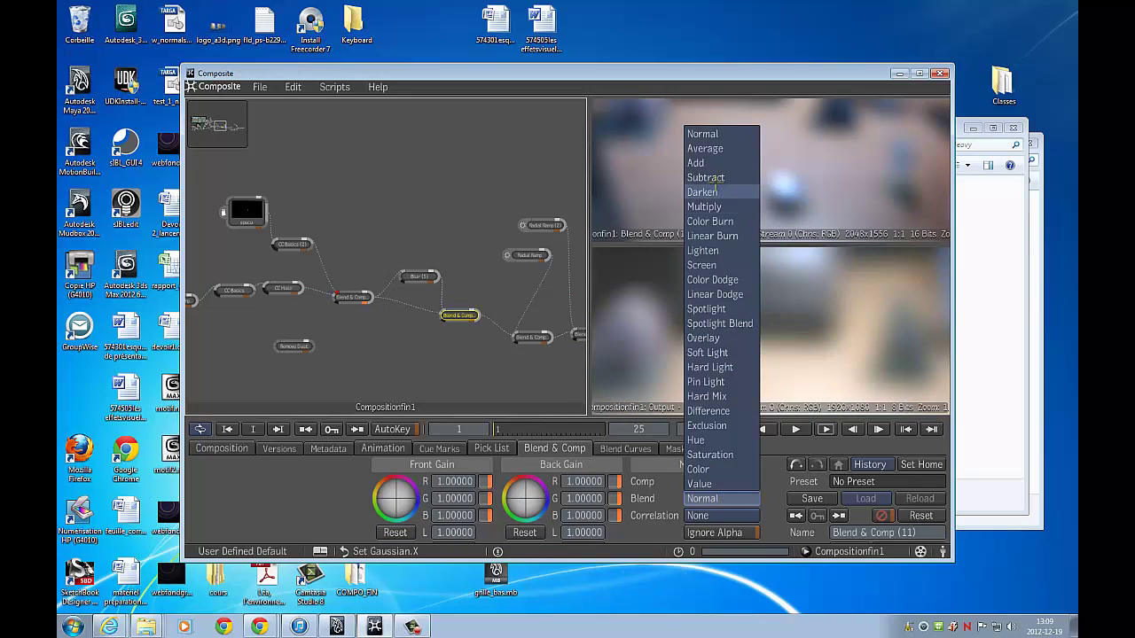
{"action": "left_click", "coordinate": [698, 163]}
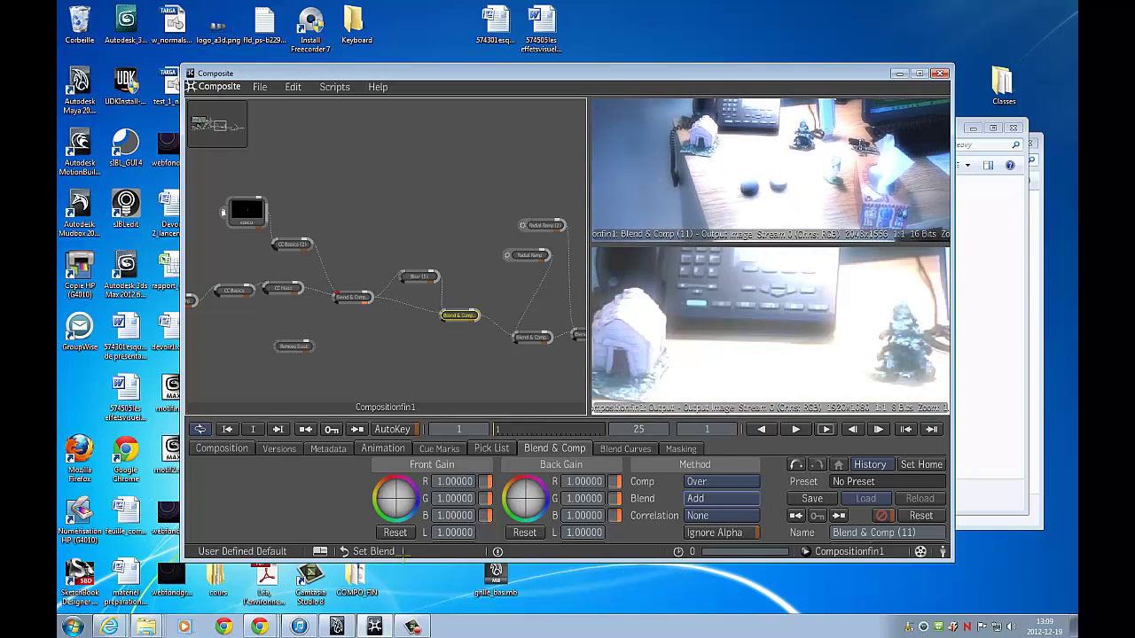
{"action": "left_click", "coordinate": [413, 627]}
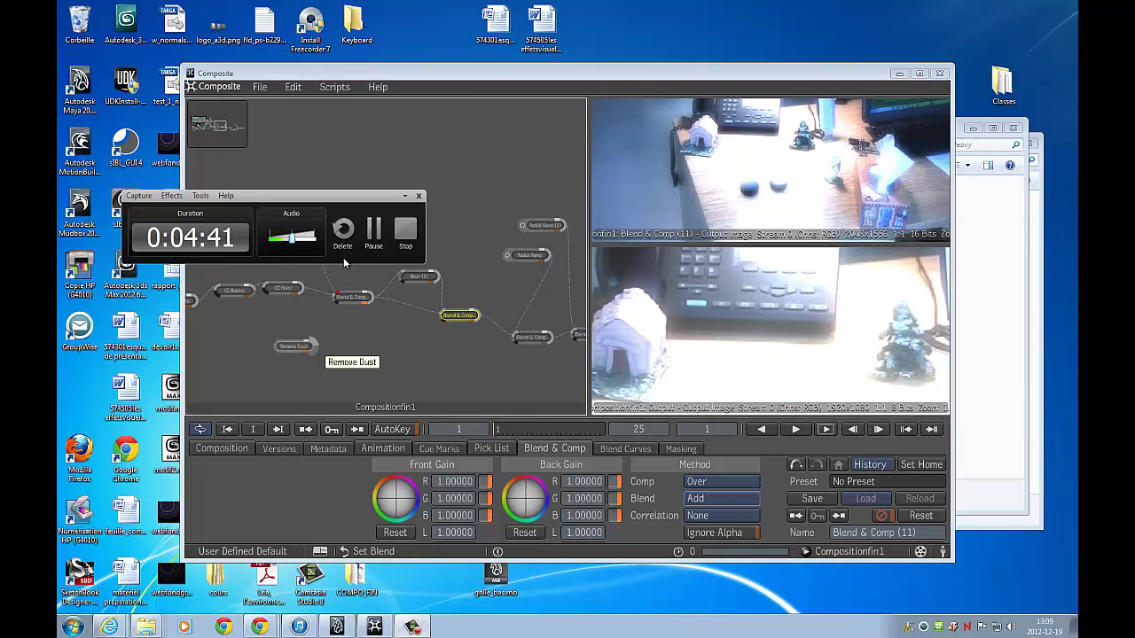
{"action": "left_click", "coordinate": [375, 231]}
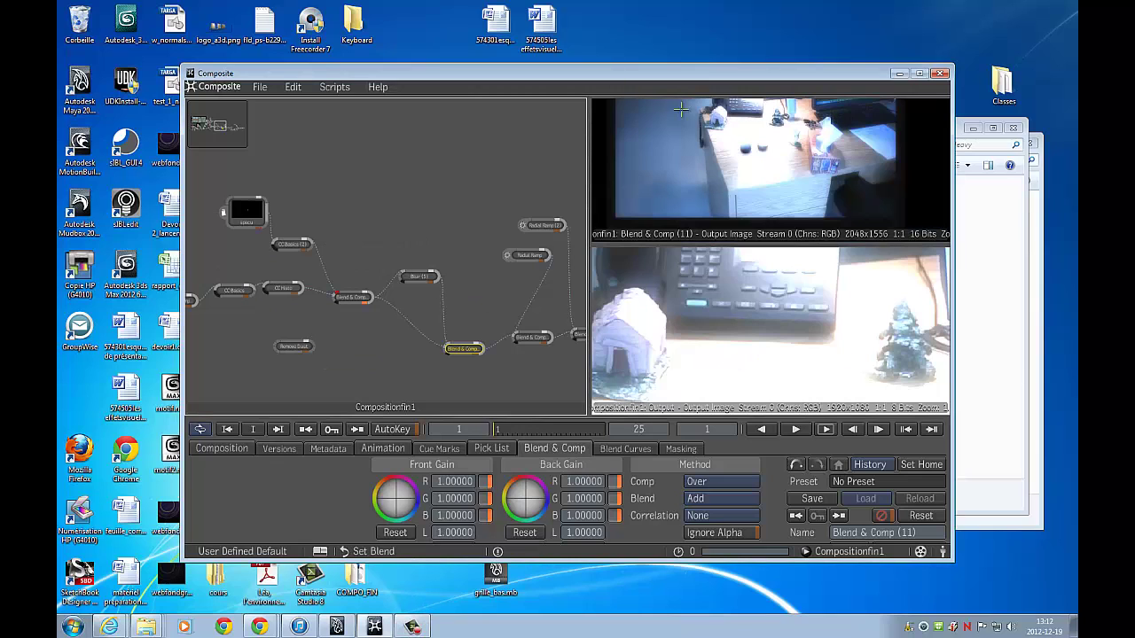
Maximize the compositing window and set the front Opacity of Blend & Comp (11) to 0.35
{"action": "left_click", "coordinate": [920, 73]}
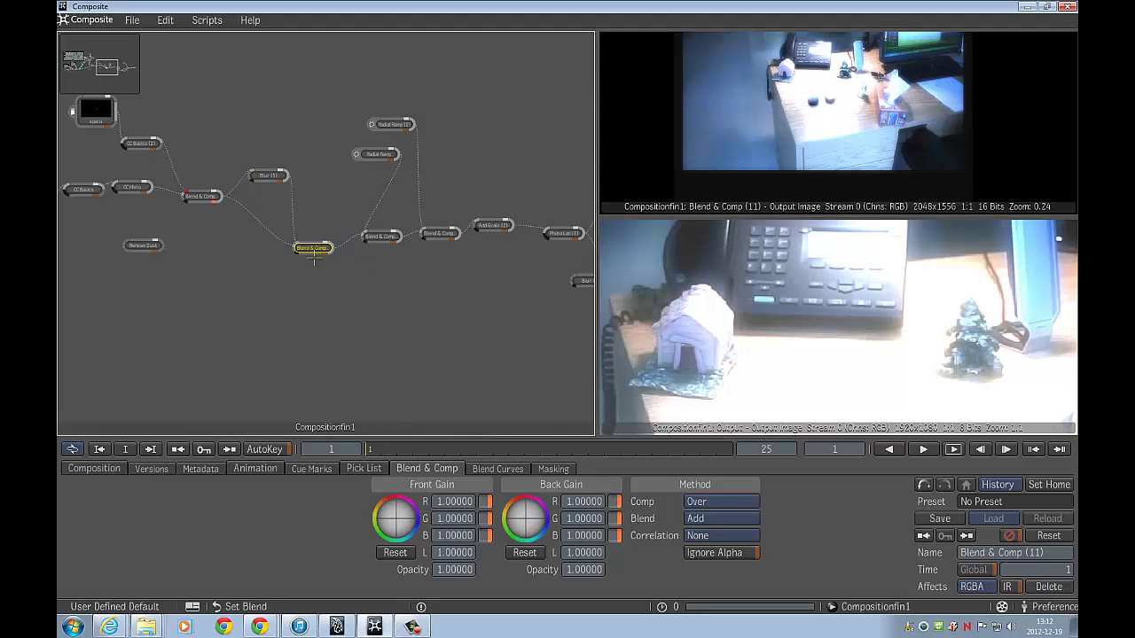
{"action": "left_click_drag", "start_coordinate": [461, 576], "coordinate": [360, 532]}
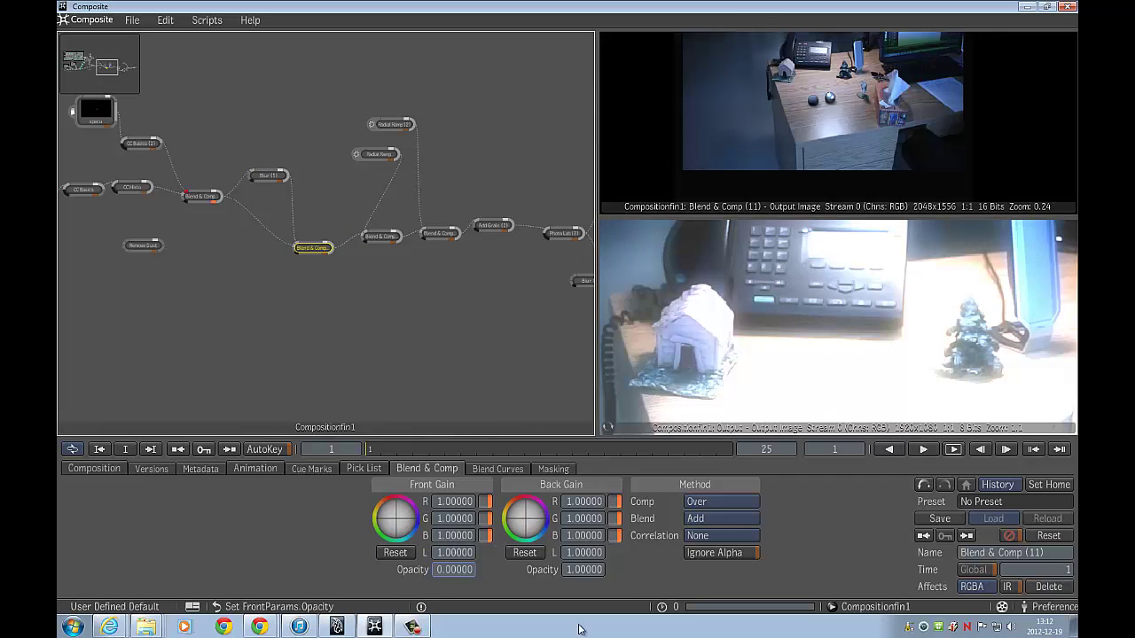
{"action": "left_click_drag", "start_coordinate": [461, 568], "coordinate": [473, 569]}
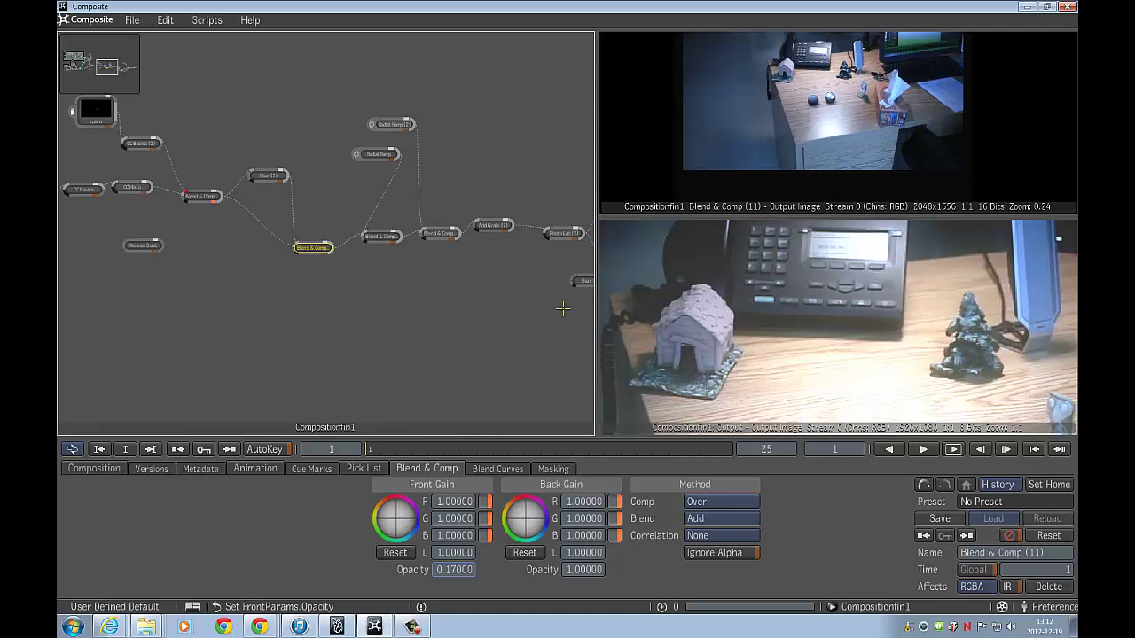
{"action": "mouse_move", "coordinate": [448, 570]}
{"action": "left_mouse_down"}
{"action": "mouse_move", "coordinate": [489, 569]}
{"action": "mouse_move", "coordinate": [453, 570]}
{"action": "left_mouse_up"}
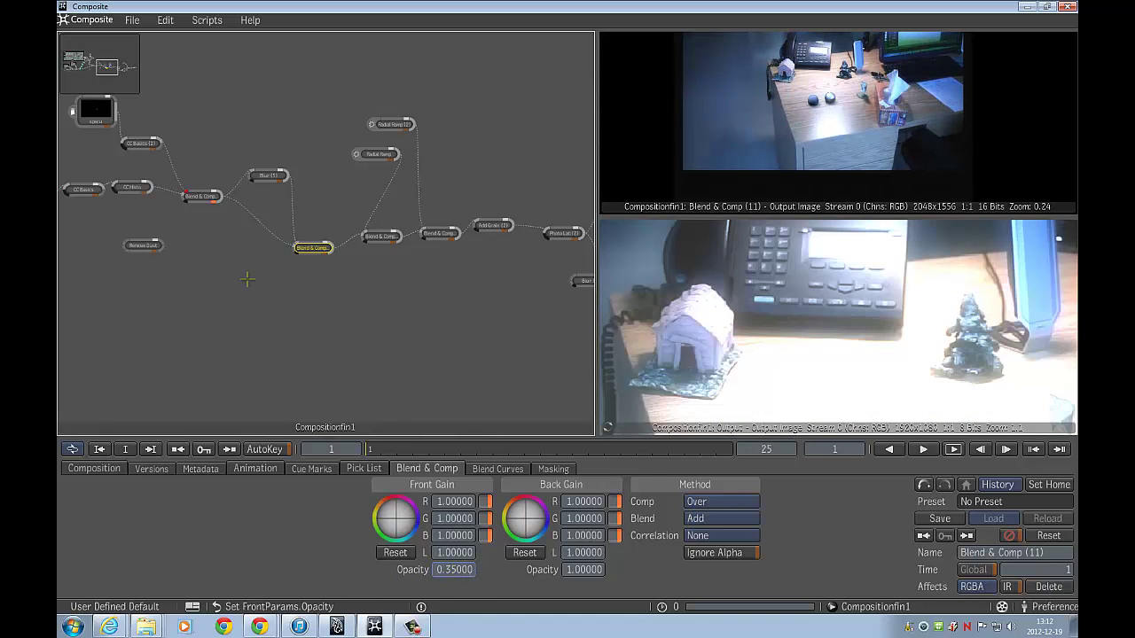
Insert a CC Basics node between Blur (5) and Blend & Comp (11) and set its Saturation to -1.56
{"action": "middle_click", "coordinate": [329, 203]}
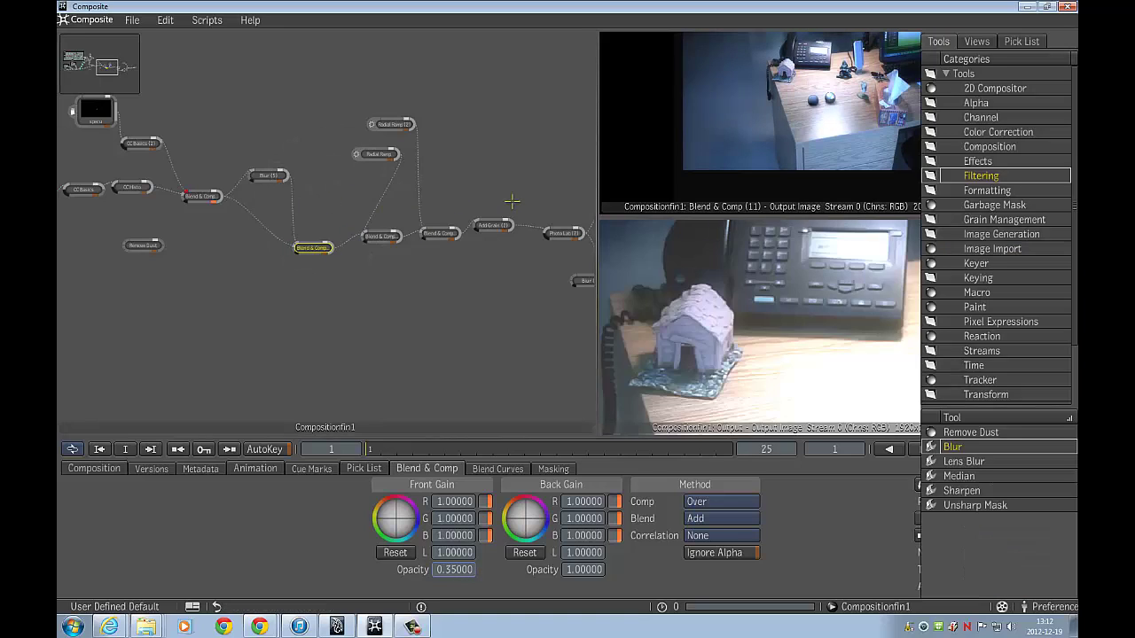
{"action": "left_click", "coordinate": [995, 131]}
{"action": "left_click_drag", "start_coordinate": [964, 476], "coordinate": [292, 207]}
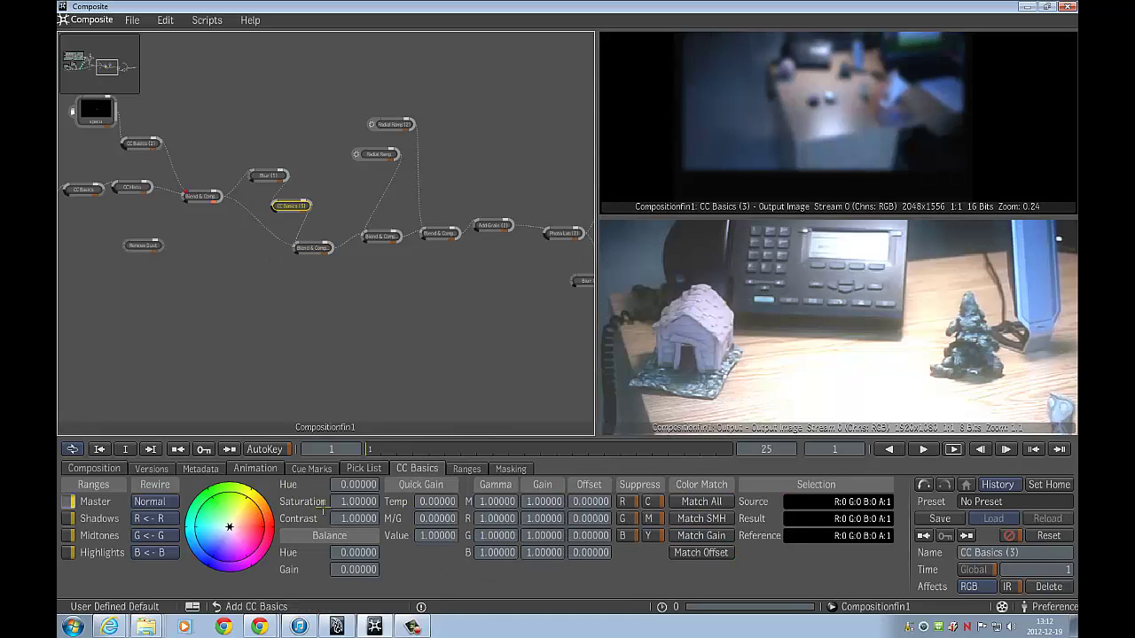
{"action": "left_click_drag", "start_coordinate": [339, 501], "coordinate": [188, 501]}
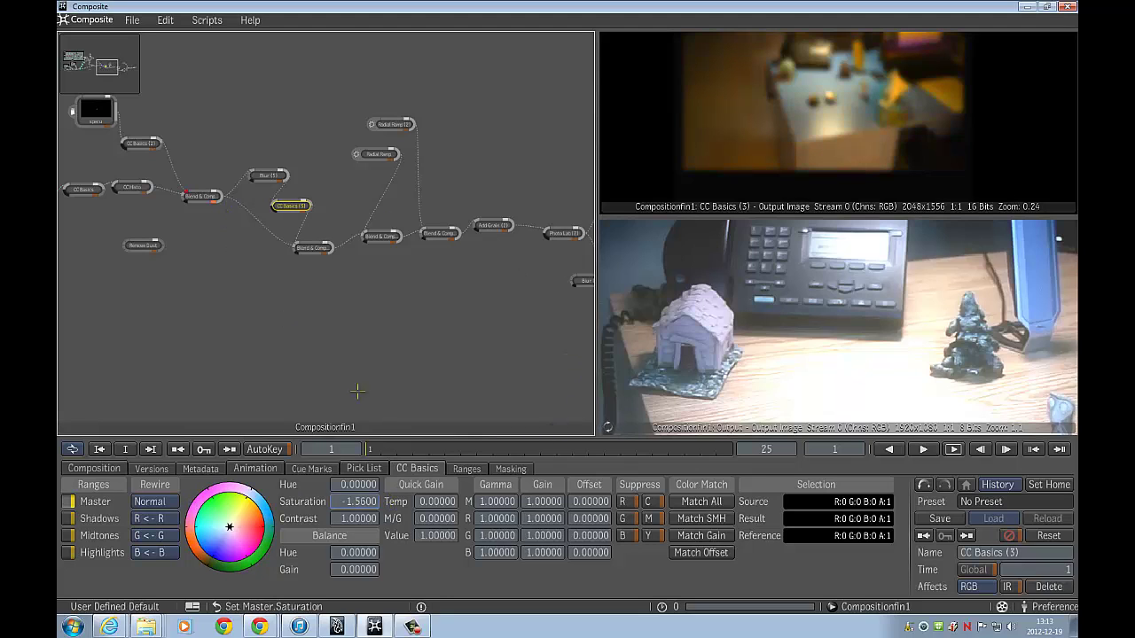
Compare the output of Blend & Comp (11) with that of CC Basics (3) to examine the inverted-colour glow
{"action": "left_click", "coordinate": [317, 250]}
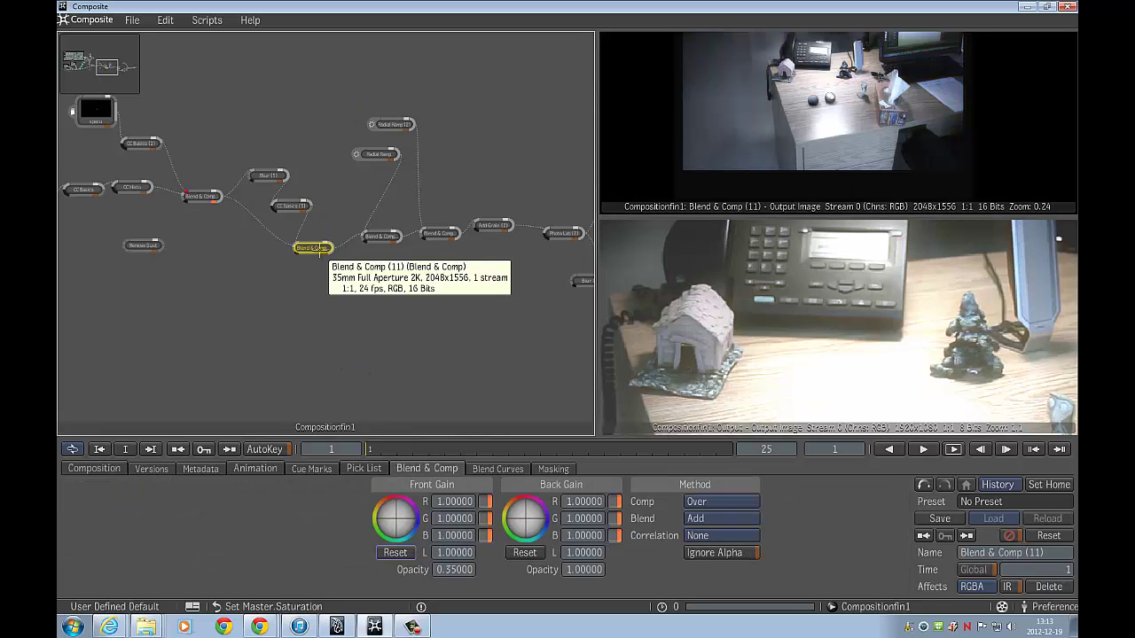
{"action": "scroll", "coordinate": [822, 108], "scroll_direction": "down", "scroll_amount": 2}
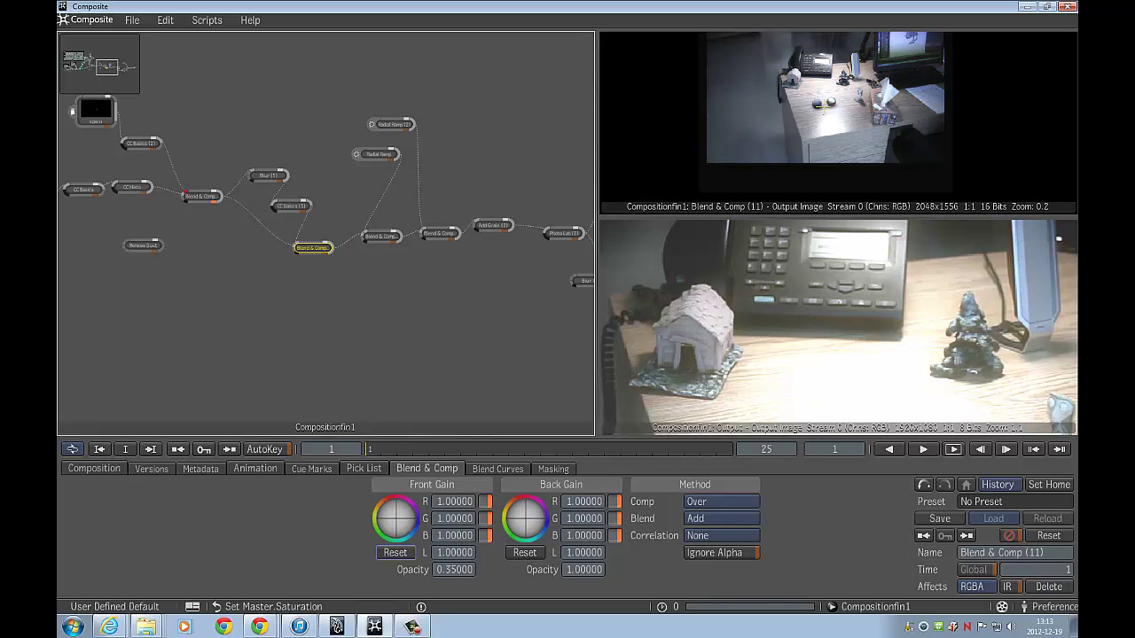
{"action": "scroll", "coordinate": [822, 107], "scroll_direction": "up", "scroll_amount": 3}
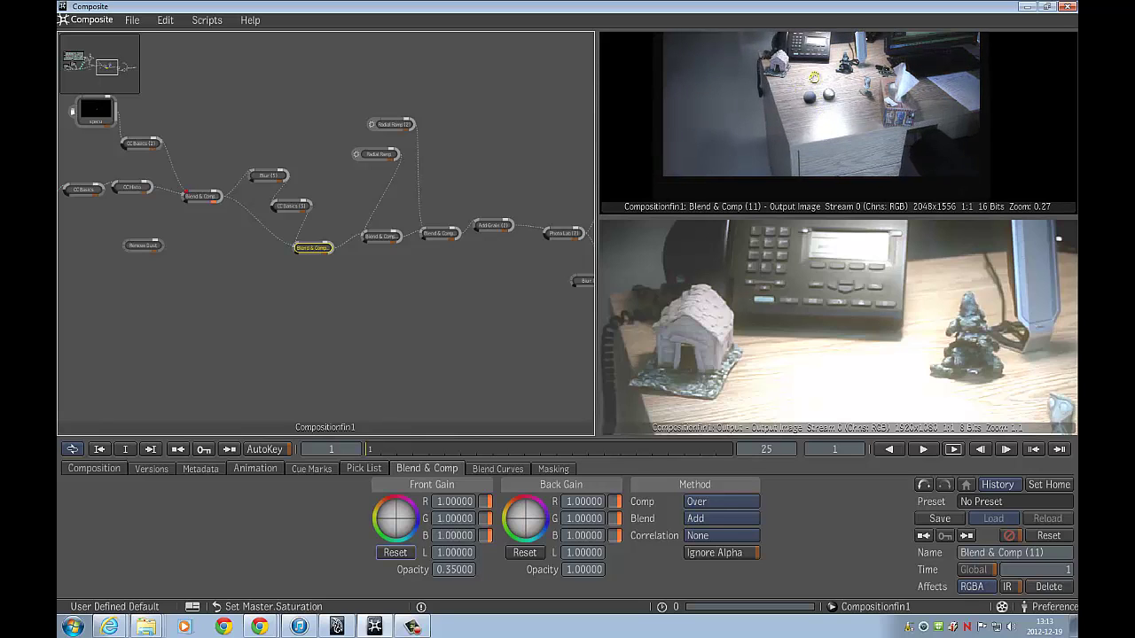
{"action": "left_click", "coordinate": [291, 205]}
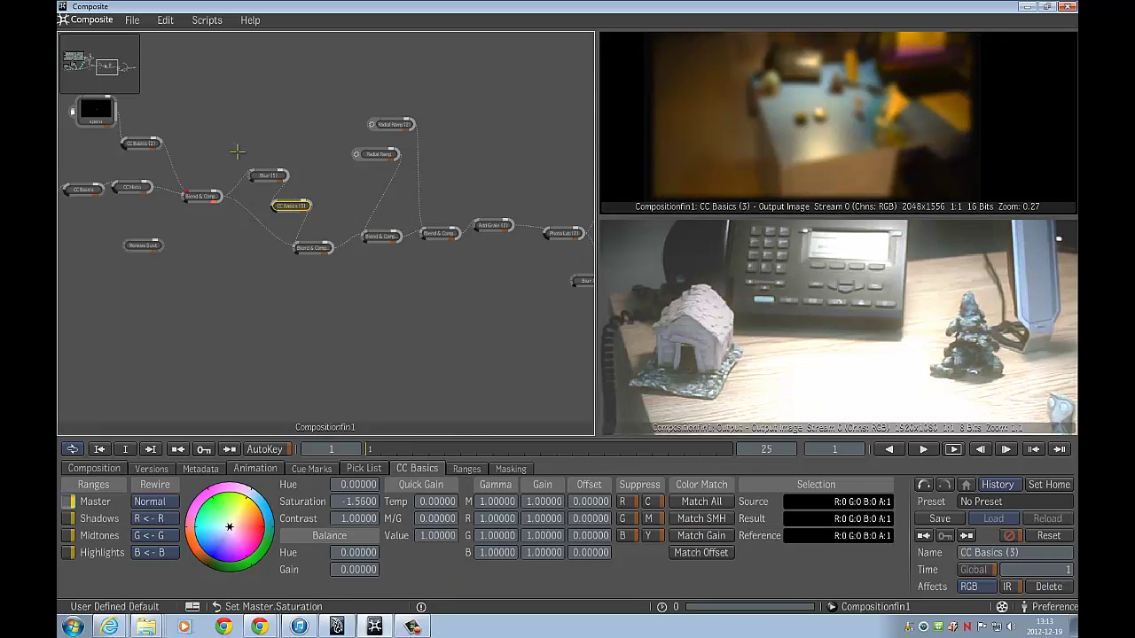
{"action": "left_click", "coordinate": [266, 174]}
{"action": "left_click", "coordinate": [289, 202]}
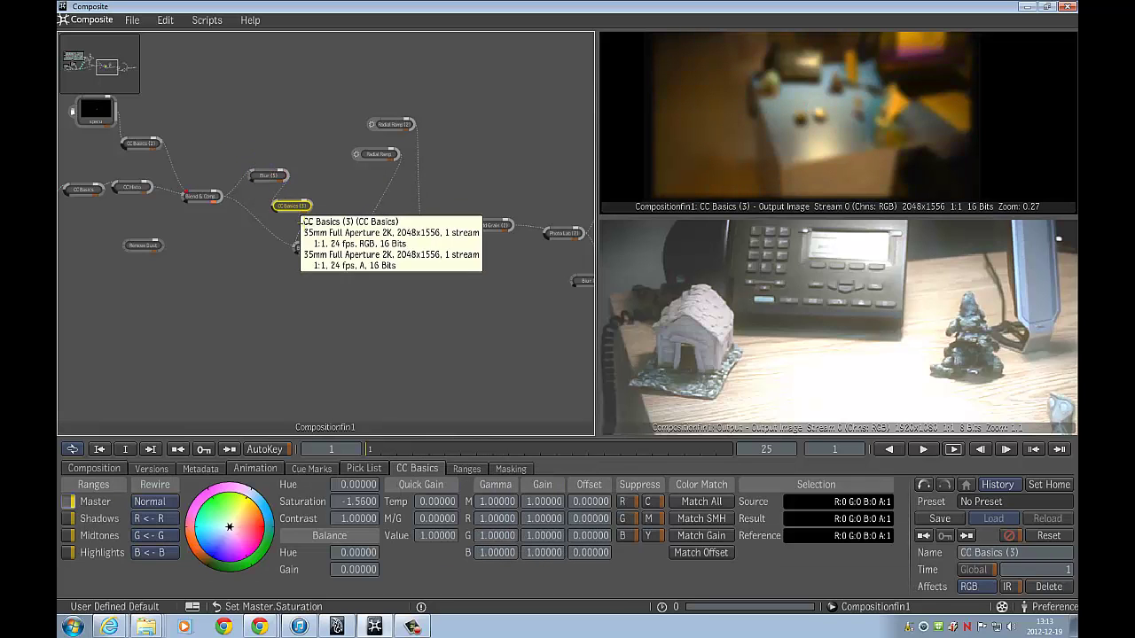
{"action": "left_click", "coordinate": [270, 206]}
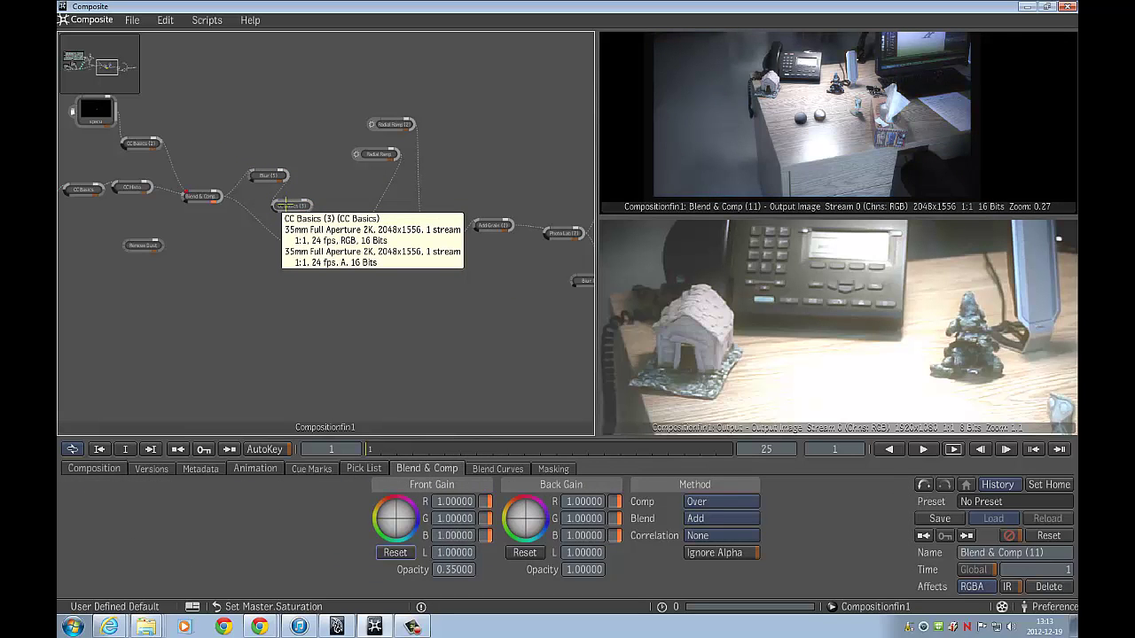
{"action": "left_click", "coordinate": [290, 205]}
{"action": "left_click", "coordinate": [347, 249]}
{"action": "left_click", "coordinate": [300, 205]}
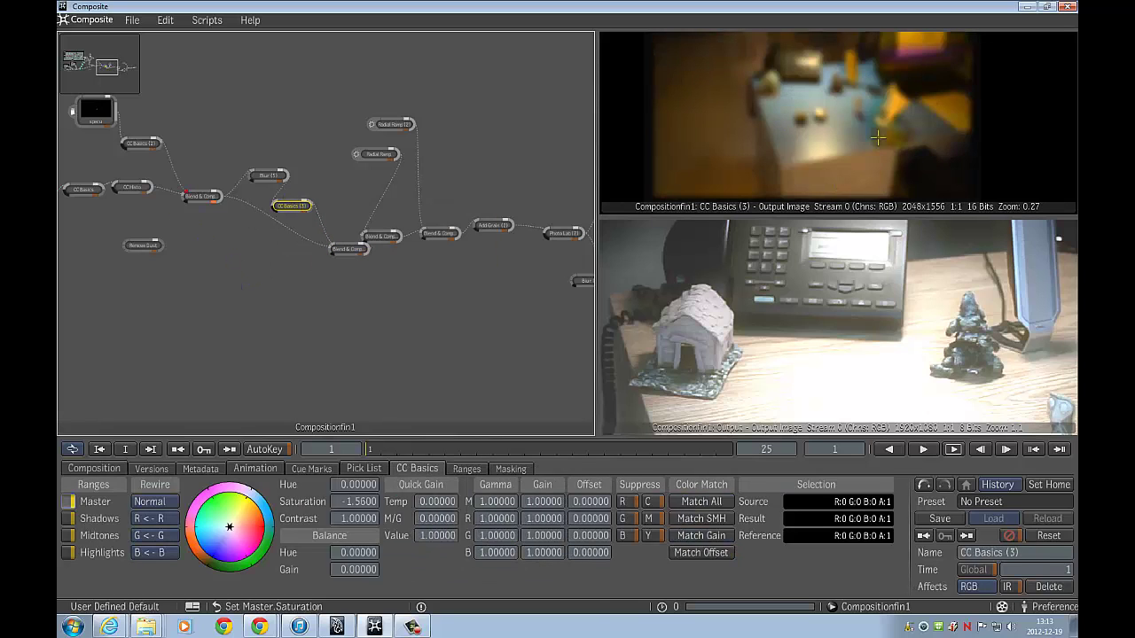
{"action": "middle_click_drag", "start_coordinate": [752, 110], "coordinate": [699, 150]}
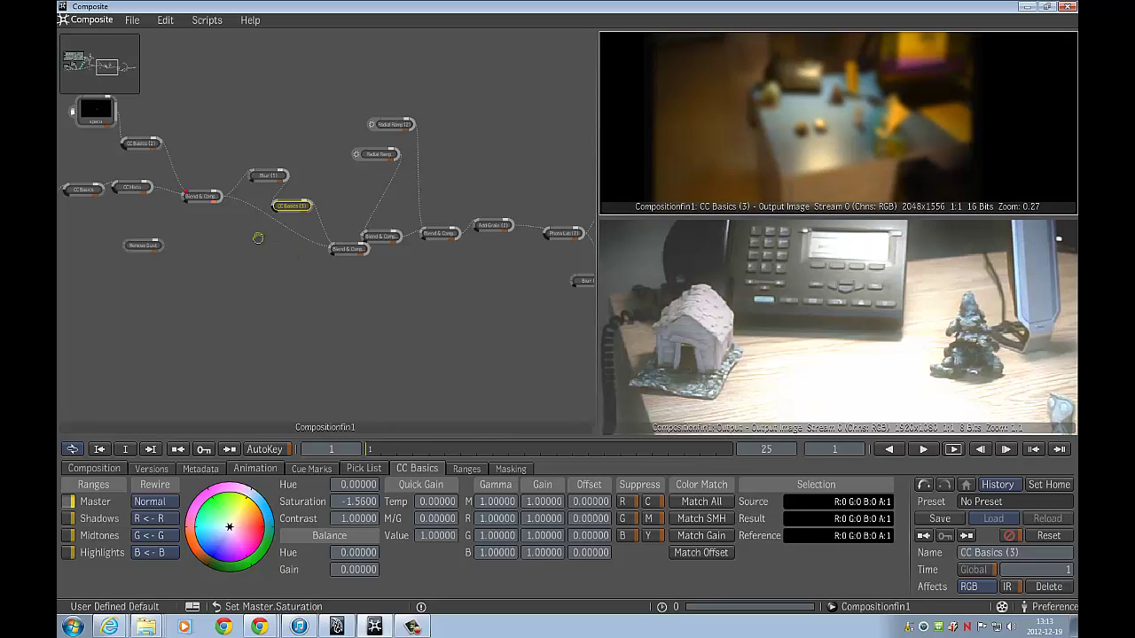
Try Saturation values of -0.22 and -1.47 on the CC Basics node feeding CC Histo, and settle on 1.07
{"action": "middle_click_drag", "start_coordinate": [258, 237], "coordinate": [558, 324]}
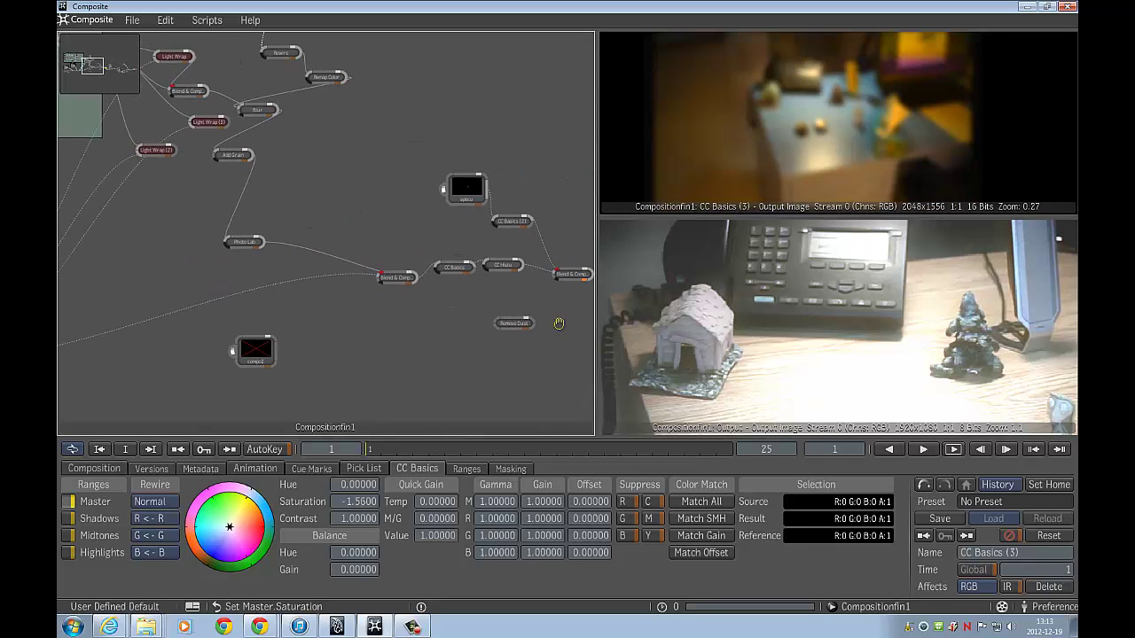
{"action": "middle_click_drag", "start_coordinate": [469, 289], "coordinate": [390, 274]}
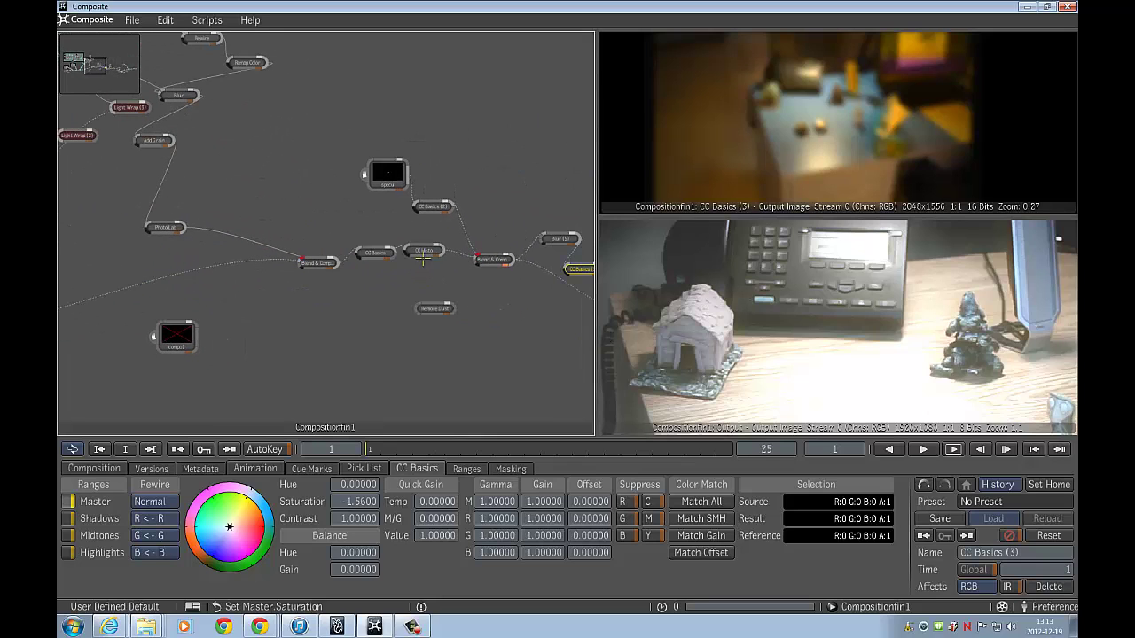
{"action": "left_click", "coordinate": [375, 253]}
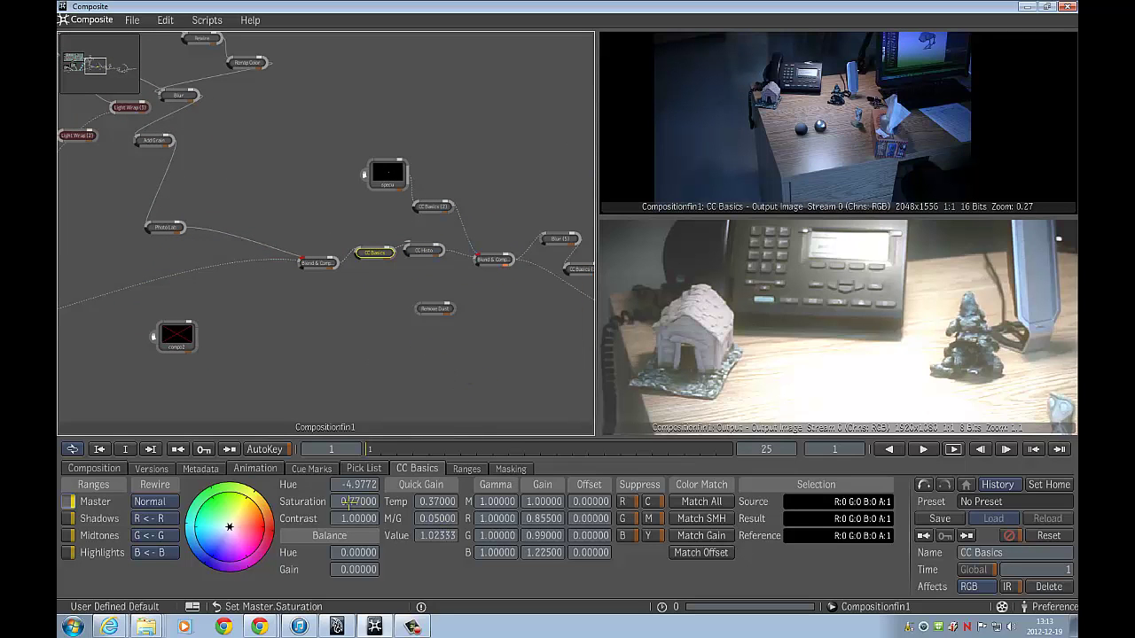
{"action": "left_click_drag", "start_coordinate": [348, 502], "coordinate": [291, 509]}
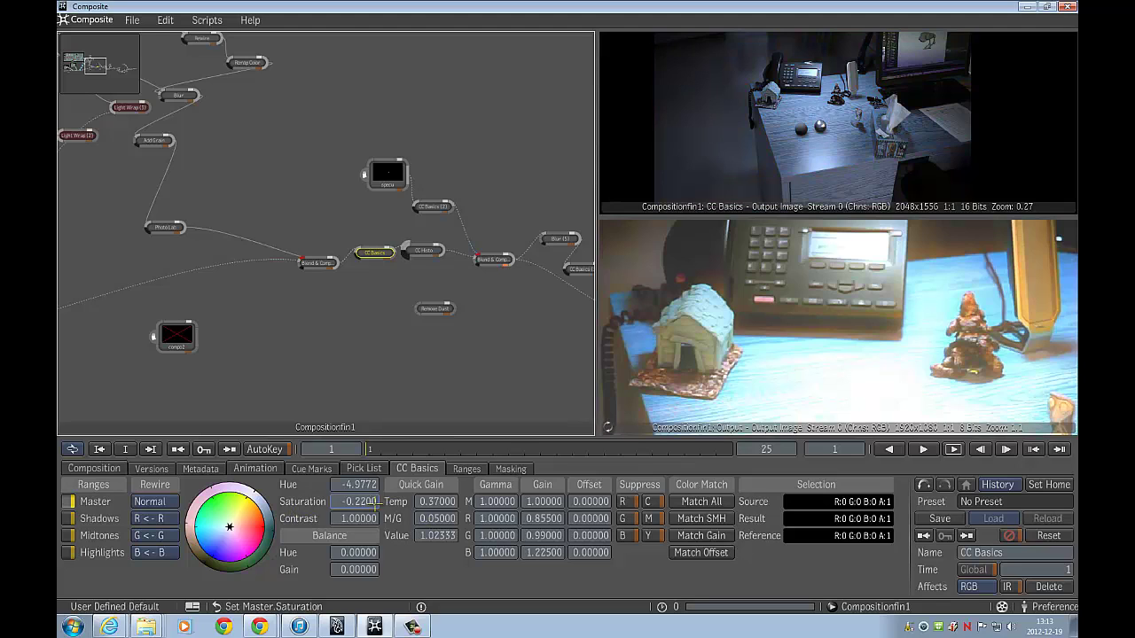
{"action": "left_click_drag", "start_coordinate": [377, 501], "coordinate": [324, 512]}
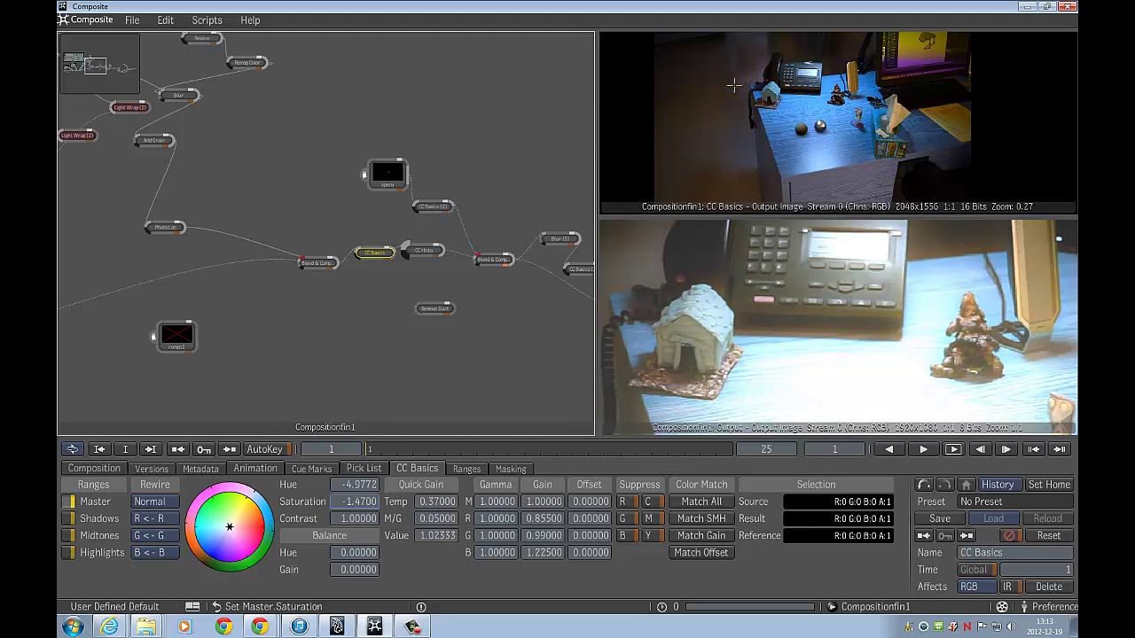
{"action": "left_click_drag", "start_coordinate": [355, 502], "coordinate": [513, 502]}
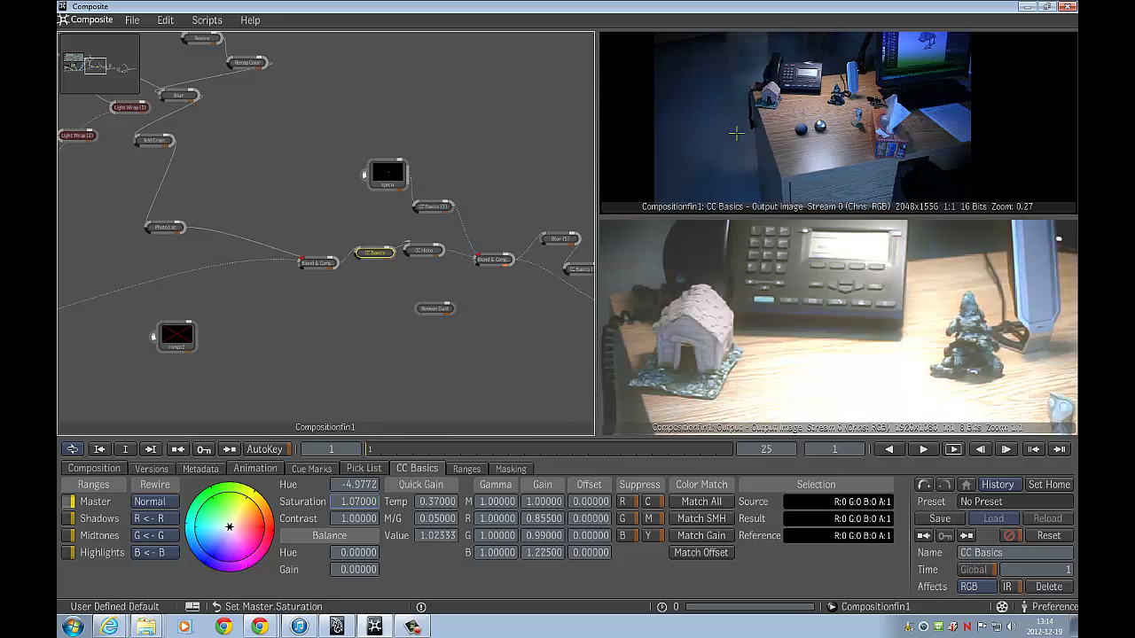
Set the Saturation of CC Basics (3) to 4.3 after trying 5.14, viewing the result on Blend & Comp (11)
{"action": "middle_click_drag", "start_coordinate": [494, 284], "coordinate": [372, 390]}
{"action": "middle_click_drag", "start_coordinate": [395, 310], "coordinate": [320, 296]}
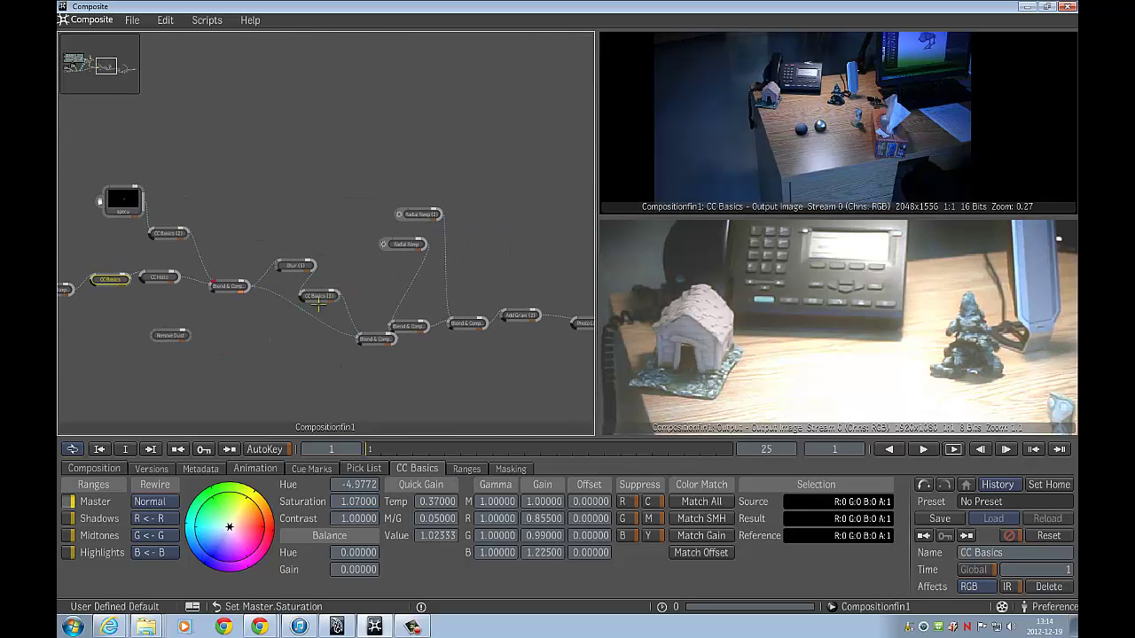
{"action": "left_click", "coordinate": [319, 295]}
{"action": "left_click", "coordinate": [371, 339]}
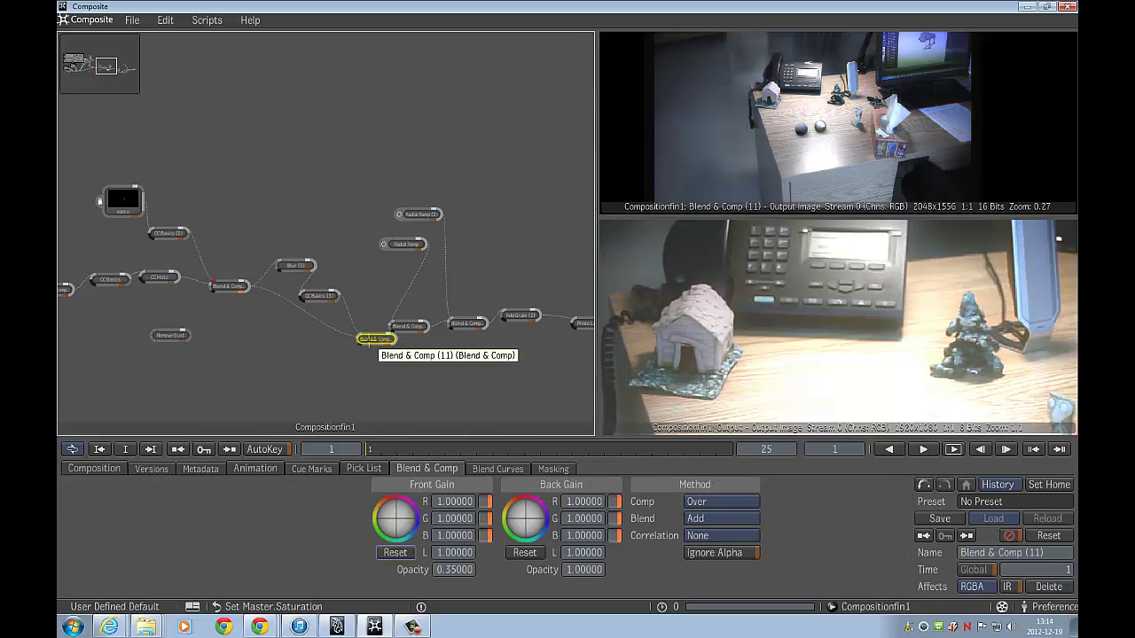
{"action": "left_click", "coordinate": [319, 295]}
{"action": "left_click_drag", "start_coordinate": [354, 502], "coordinate": [413, 502]}
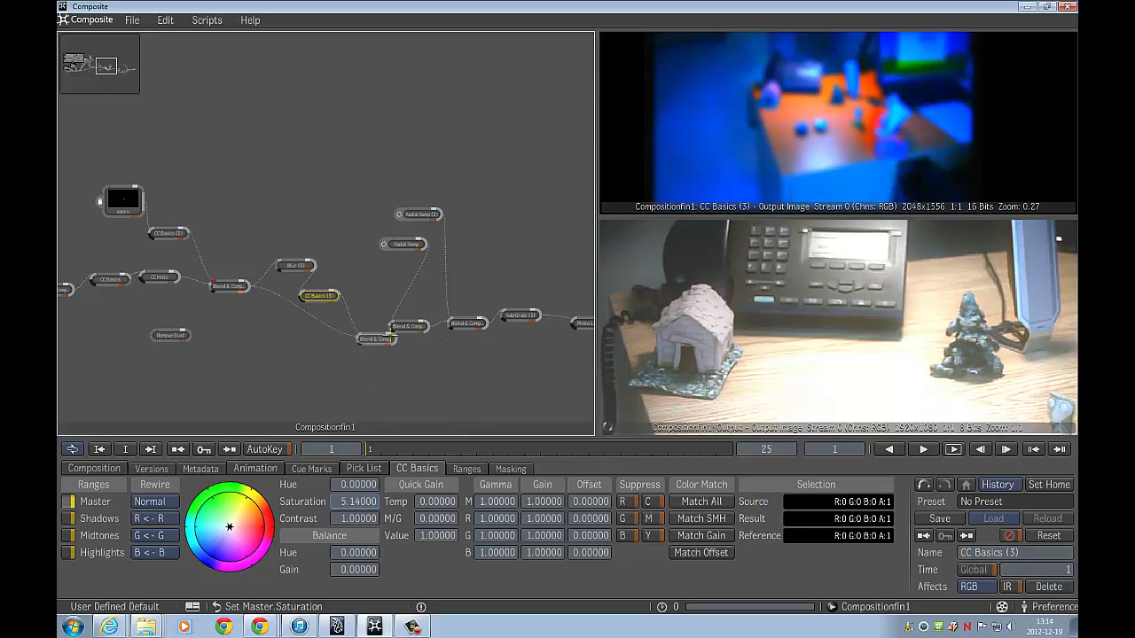
{"action": "left_click", "coordinate": [383, 338]}
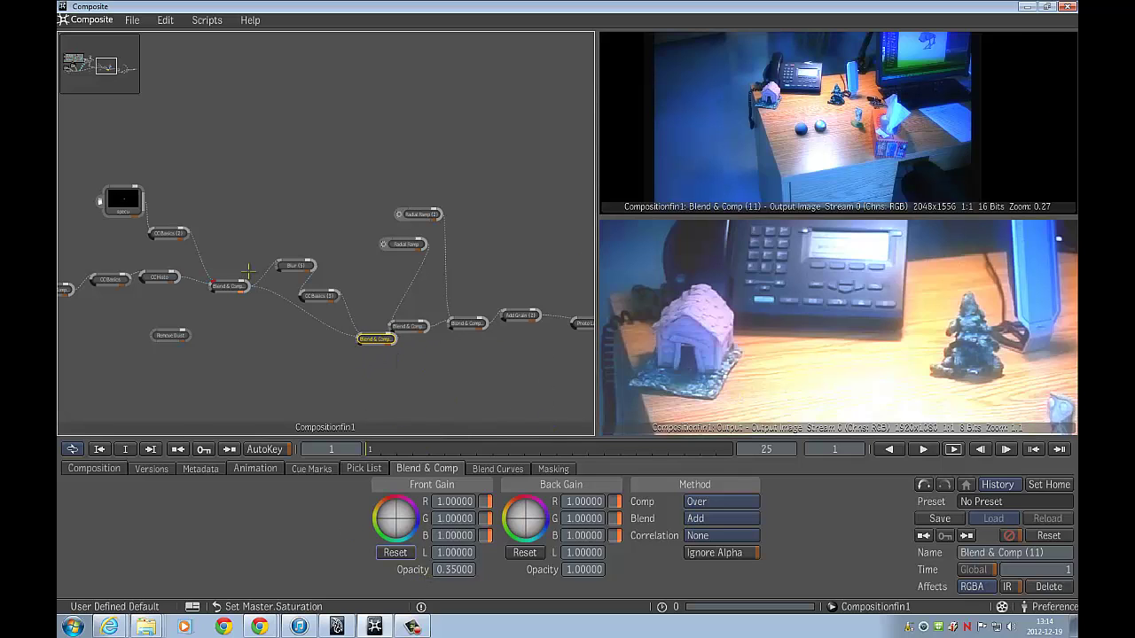
{"action": "left_click", "coordinate": [319, 295]}
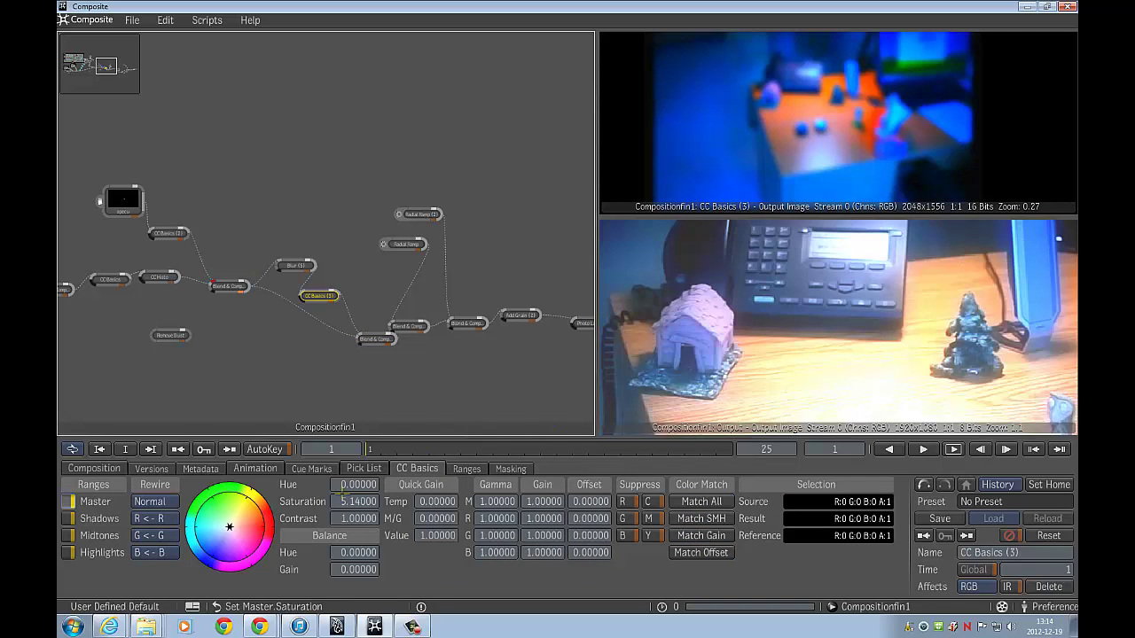
{"action": "left_click", "coordinate": [375, 339]}
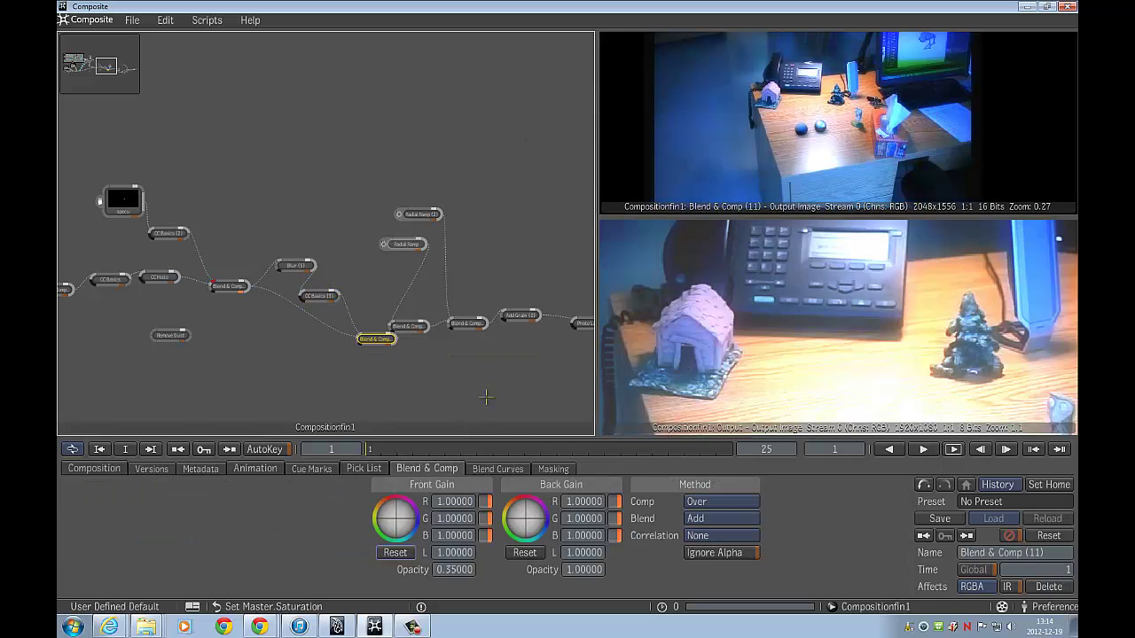
Spread Blend & Comp (11) and the Blend & Comp node after it apart to make room between them
{"action": "left_click_drag", "start_coordinate": [418, 325], "coordinate": [486, 357]}
{"action": "left_click_drag", "start_coordinate": [389, 340], "coordinate": [373, 348]}
{"action": "middle_click", "coordinate": [374, 347]}
{"action": "mouse_move", "coordinate": [466, 321]}
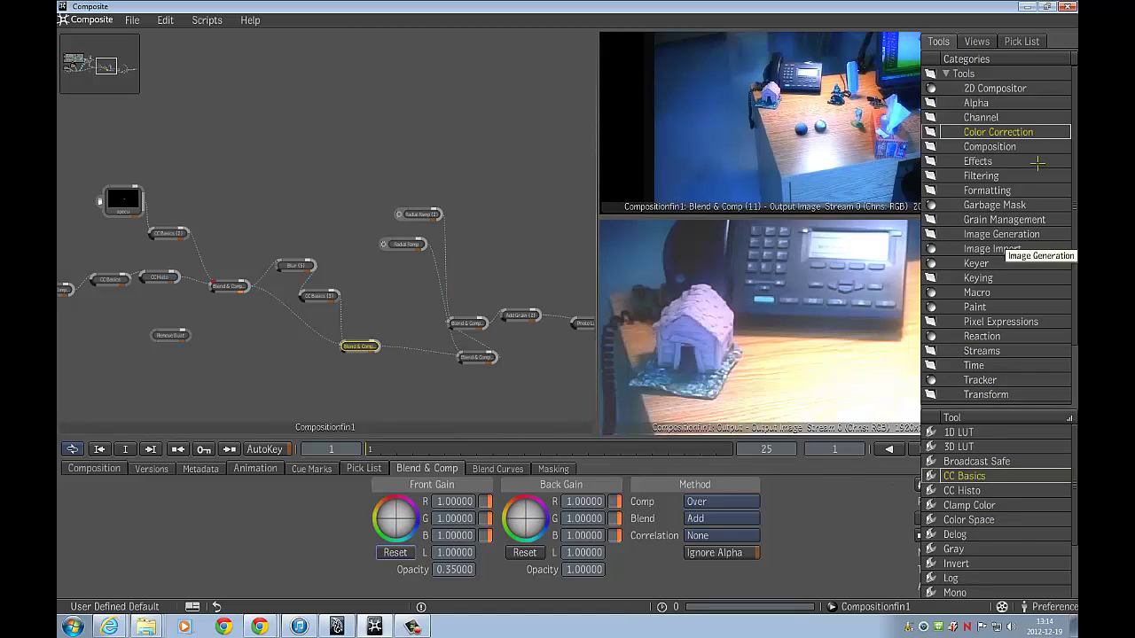
Duplicate the glow group of Blur (5), CC Basics (3) and Blend & Comp (11), and place the copies below the connection after it
{"action": "left_click_drag", "start_coordinate": [274, 238], "coordinate": [367, 386]}
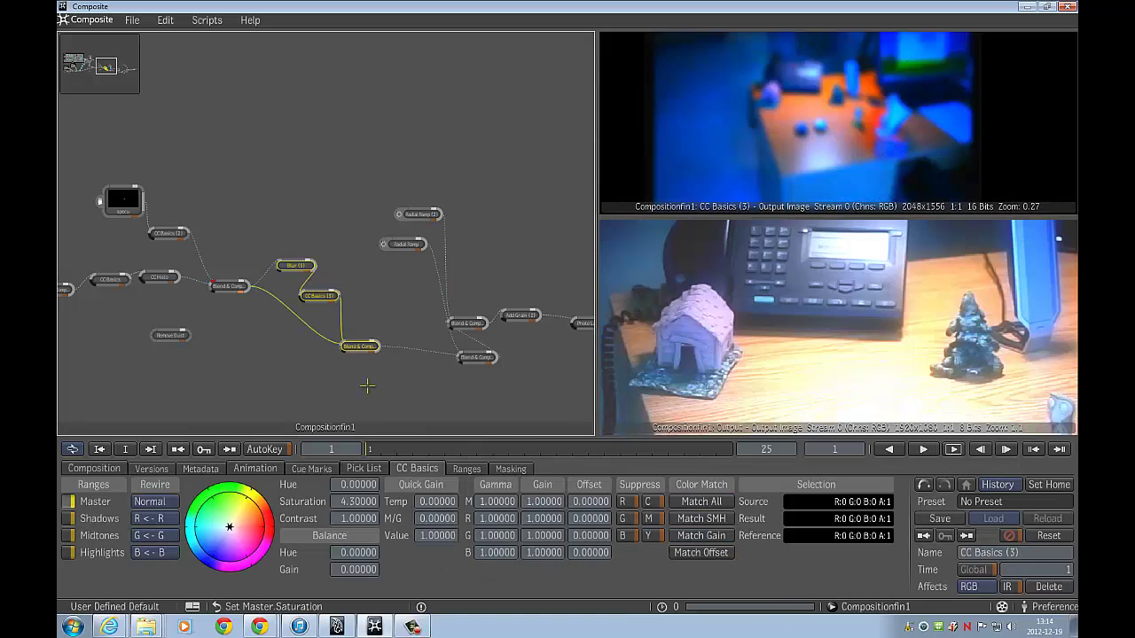
{"action": "key", "text": "ctrl+v"}
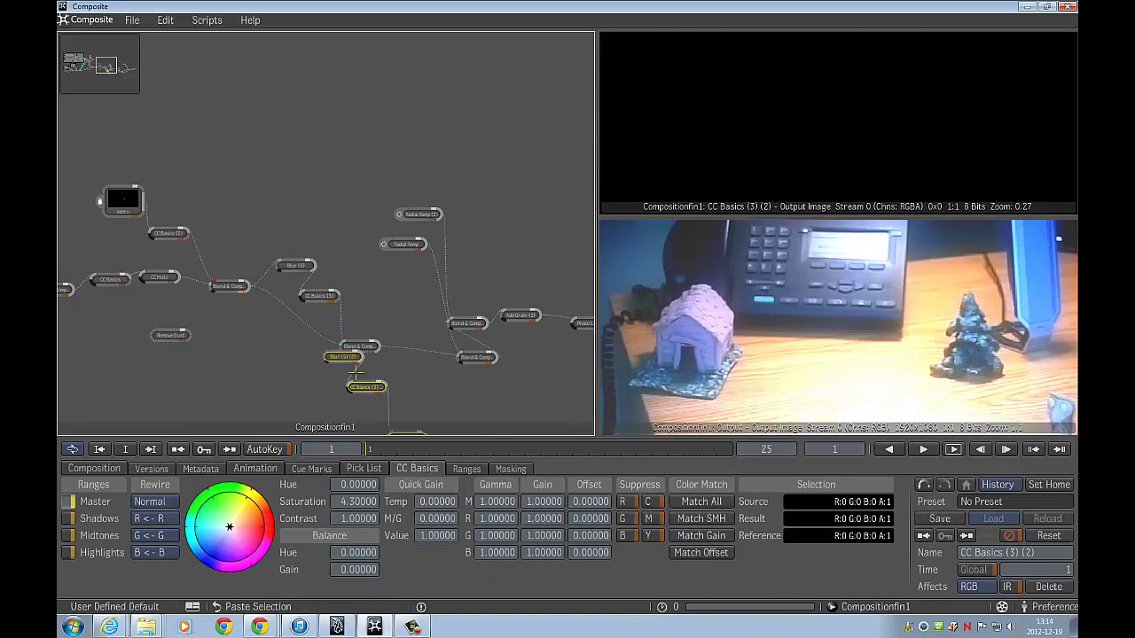
{"action": "middle_click_drag", "start_coordinate": [392, 367], "coordinate": [399, 294]}
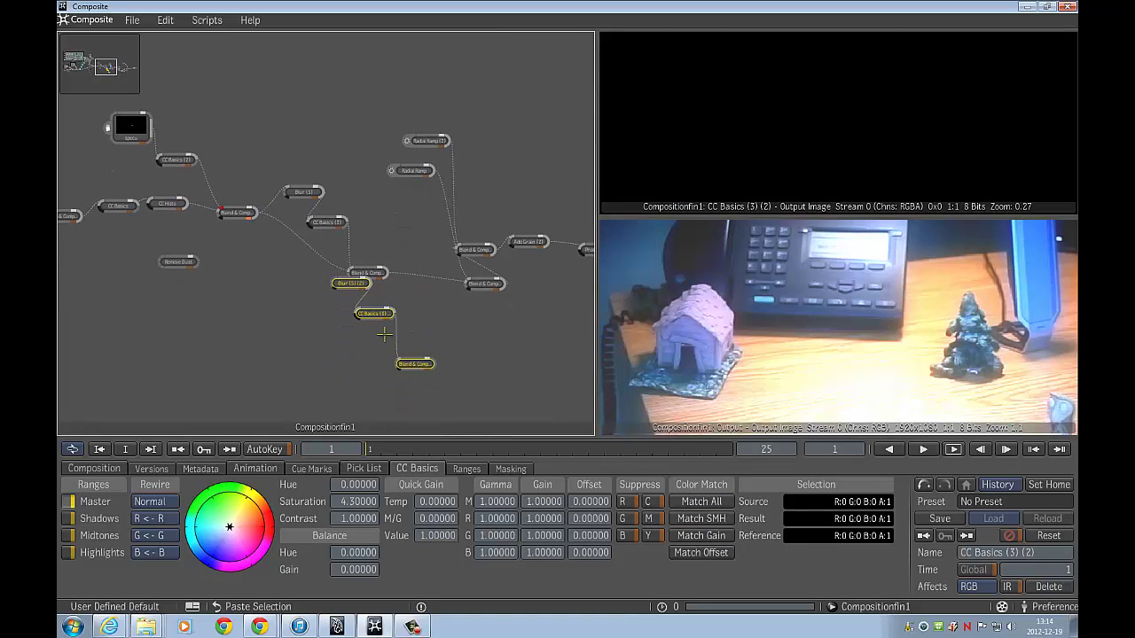
{"action": "left_click_drag", "start_coordinate": [373, 313], "coordinate": [453, 330]}
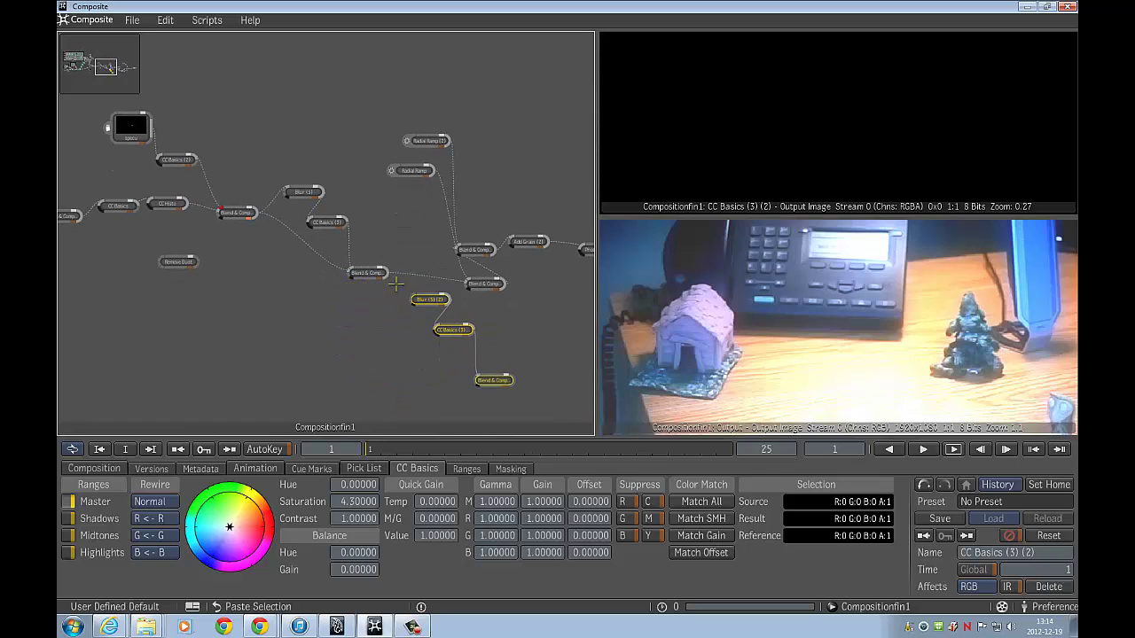
Connect Blend & Comp (11) to the copied Blur and Blend & Comp nodes, and route the copied Blend & Comp into the following Blend & Comp
{"action": "left_click", "coordinate": [388, 273]}
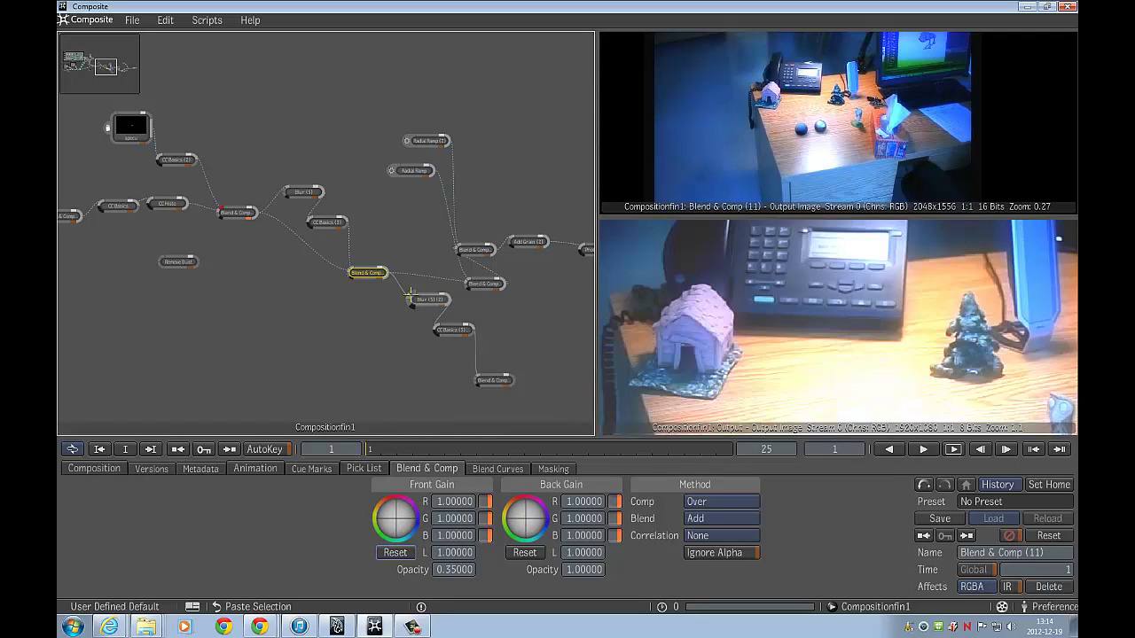
{"action": "left_click_drag", "start_coordinate": [410, 294], "coordinate": [473, 380]}
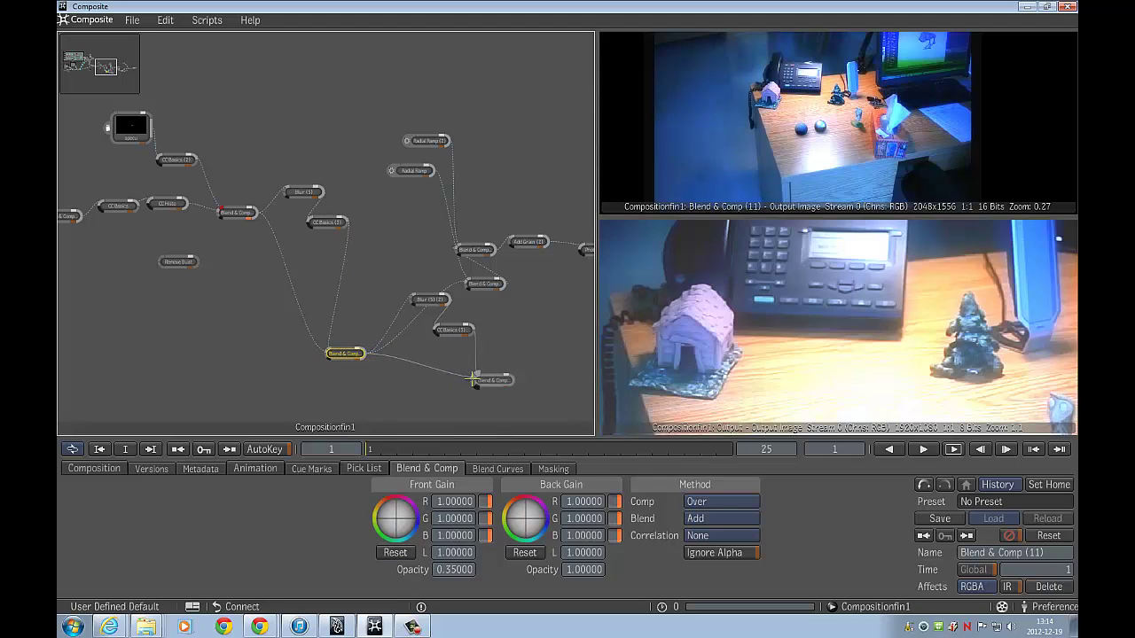
{"action": "left_click", "coordinate": [496, 379]}
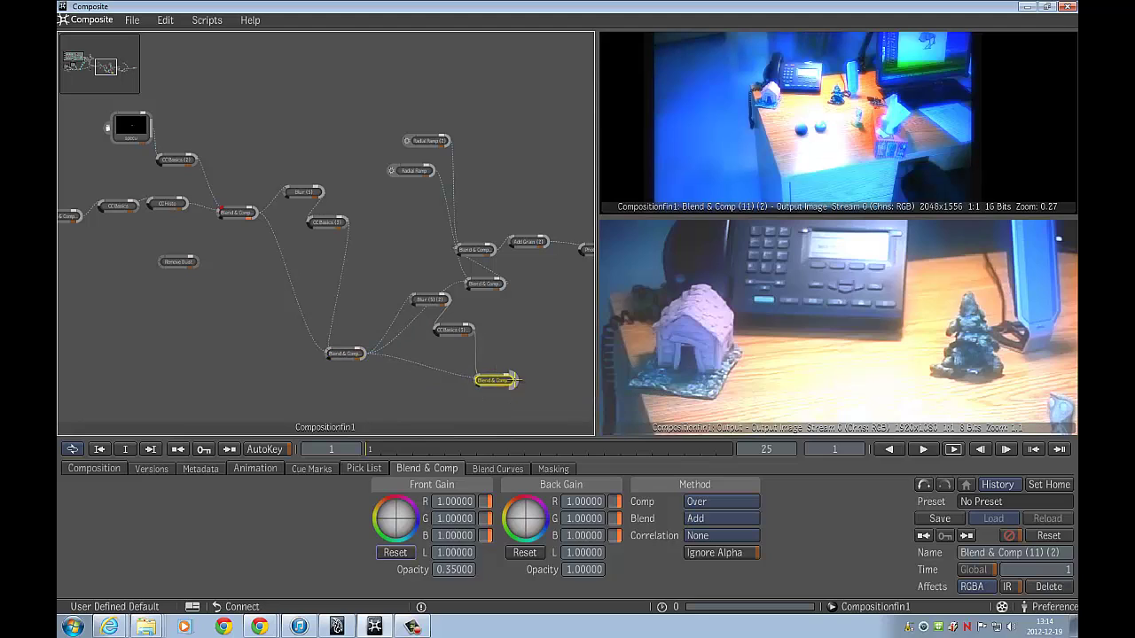
{"action": "left_click_drag", "start_coordinate": [513, 380], "coordinate": [466, 284]}
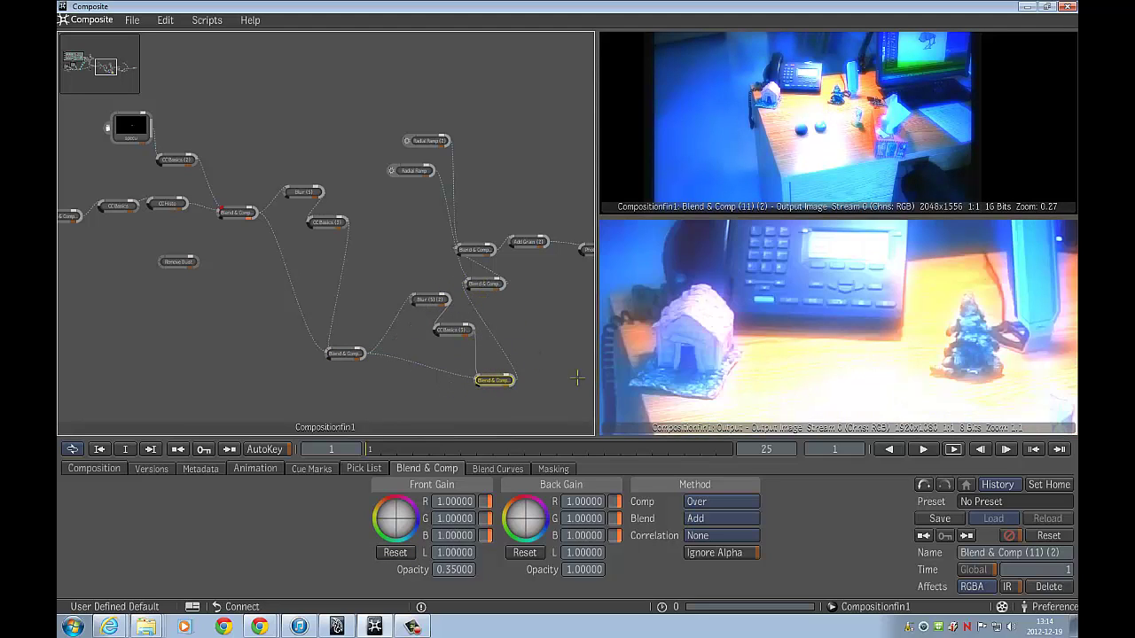
Insert a CC Histo node between the copied Blur and CC Basics nodes
{"action": "left_click_drag", "start_coordinate": [427, 301], "coordinate": [375, 317]}
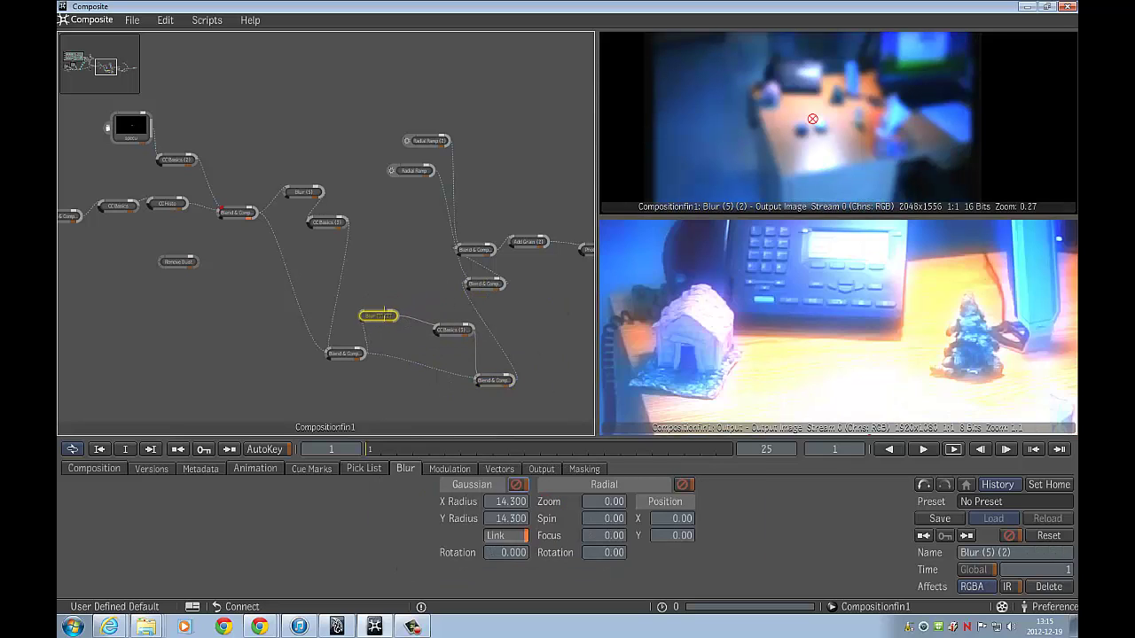
{"action": "middle_click", "coordinate": [420, 301]}
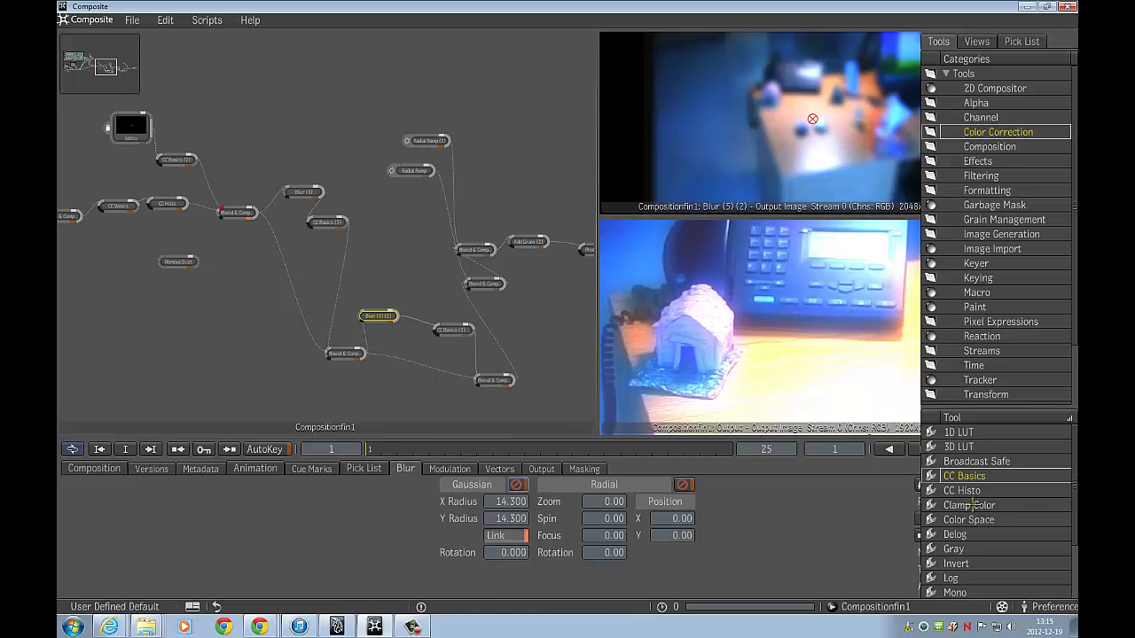
{"action": "left_click_drag", "start_coordinate": [962, 490], "coordinate": [415, 319]}
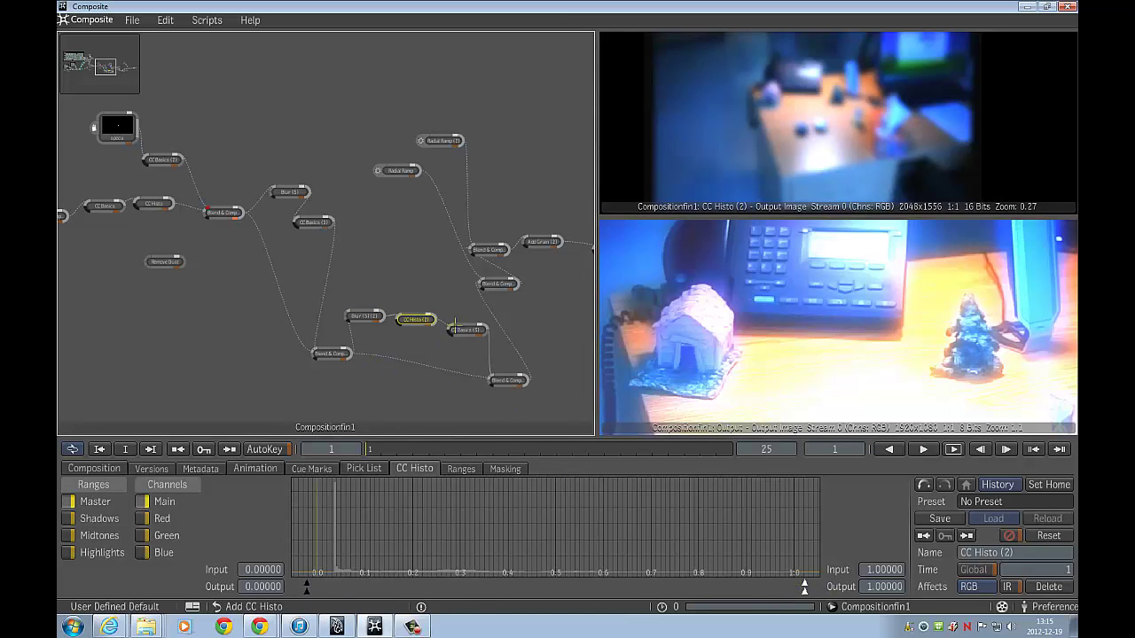
Delete the copied CC Basics (3) (2) node from the second glow chain
{"action": "left_click", "coordinate": [363, 316]}
{"action": "left_click", "coordinate": [467, 330]}
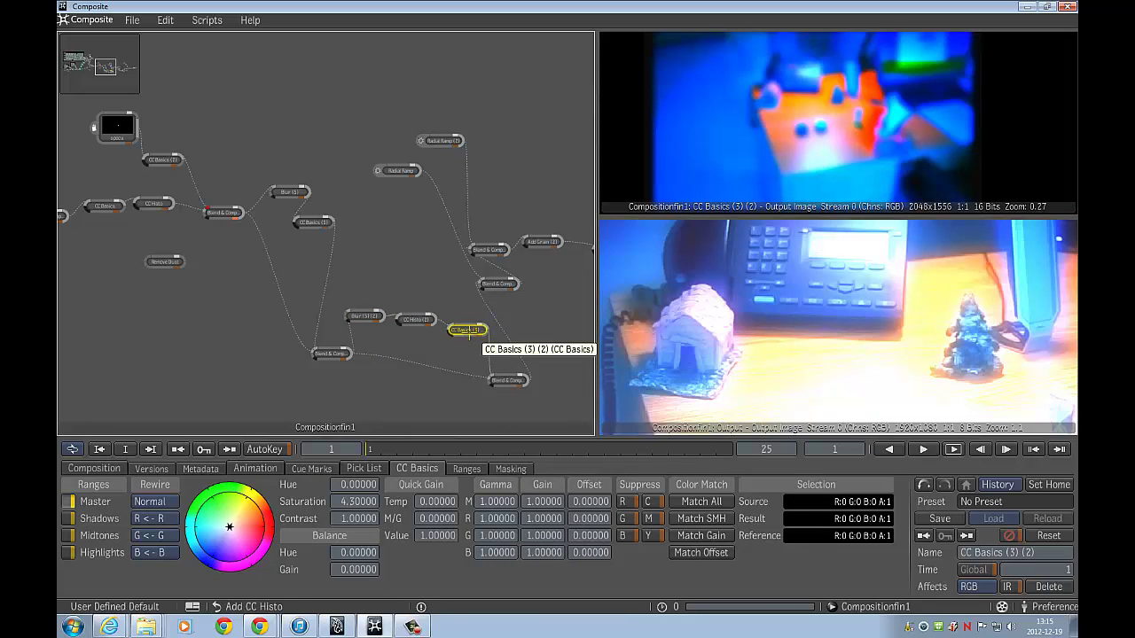
{"action": "key", "text": "Delete"}
{"action": "left_click", "coordinate": [367, 316]}
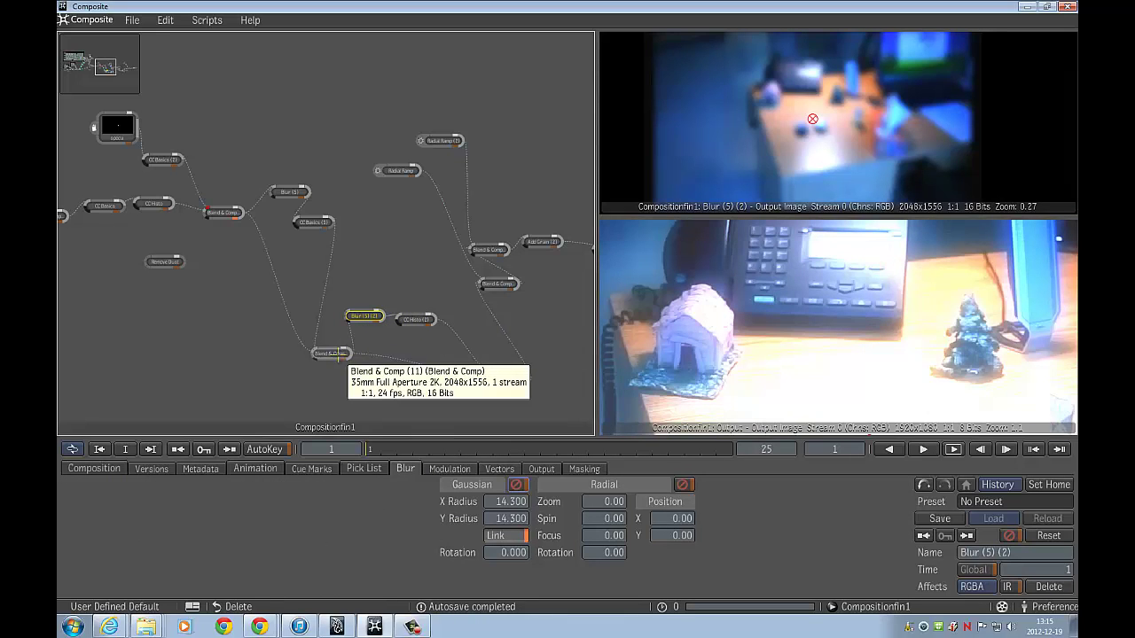
Set CC Histo (2)'s master input levels to 0.32931 and 0.44632, and its output levels to 0.14717 and 0.30639
{"action": "left_click", "coordinate": [416, 319]}
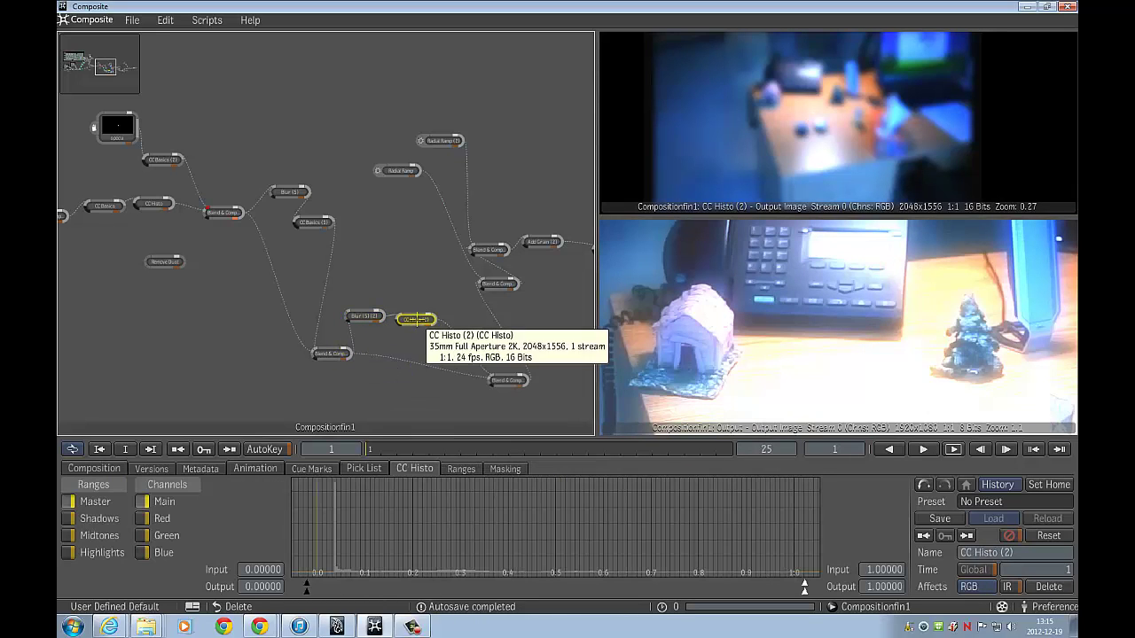
{"action": "left_click_drag", "start_coordinate": [307, 585], "coordinate": [462, 581]}
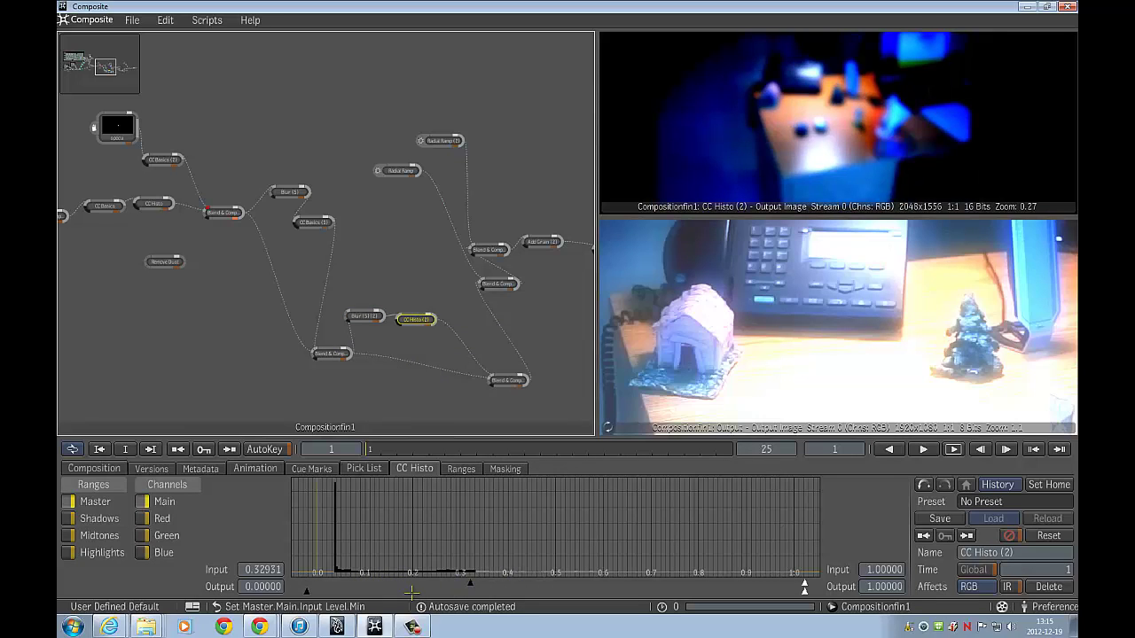
{"action": "left_click_drag", "start_coordinate": [804, 587], "coordinate": [688, 585]}
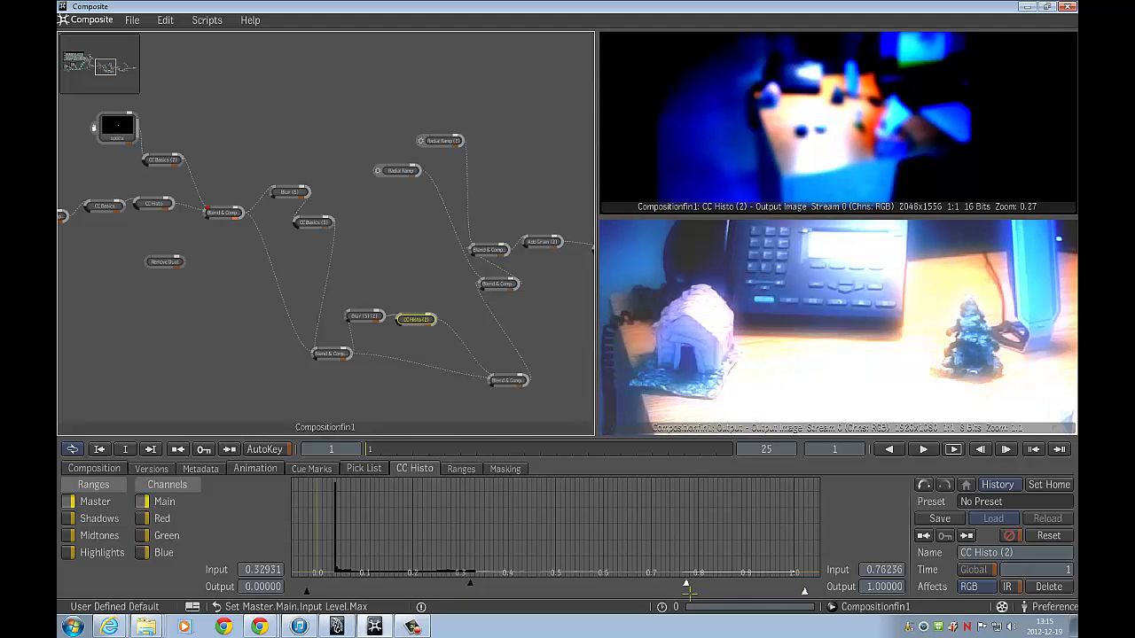
{"action": "left_click_drag", "start_coordinate": [805, 592], "coordinate": [578, 592]}
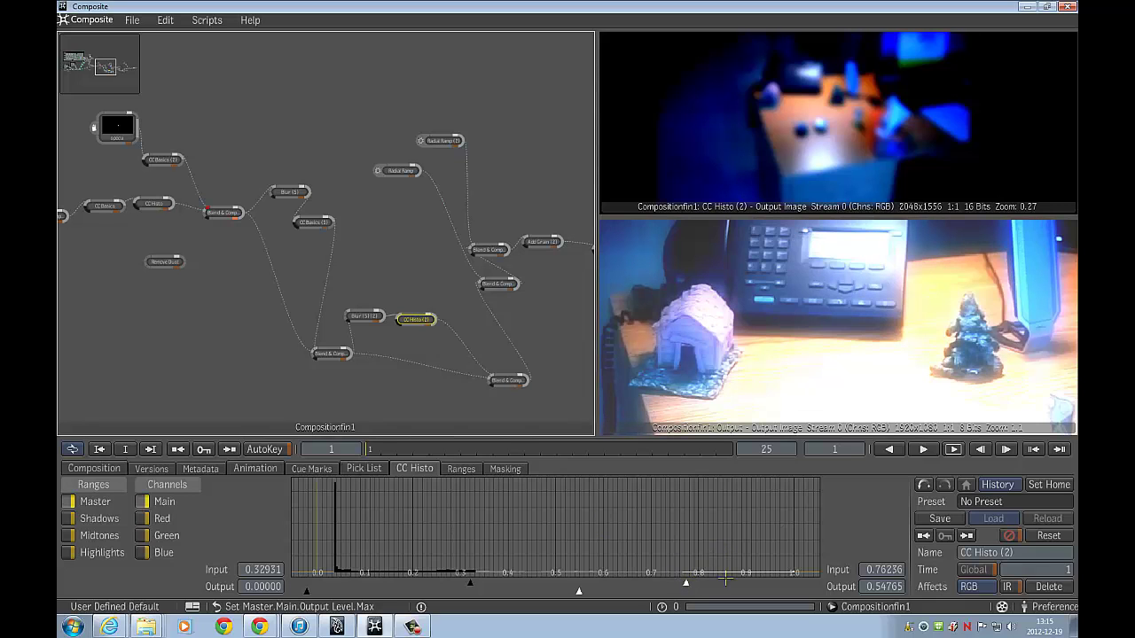
{"action": "left_click_drag", "start_coordinate": [688, 584], "coordinate": [491, 592]}
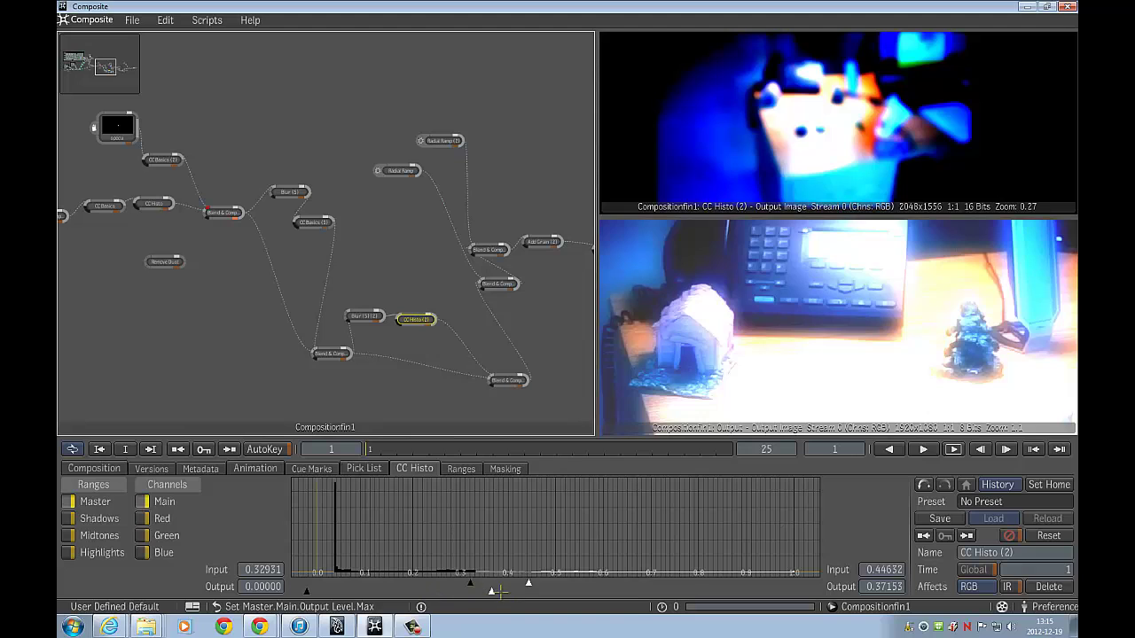
{"action": "left_click_drag", "start_coordinate": [492, 592], "coordinate": [458, 595]}
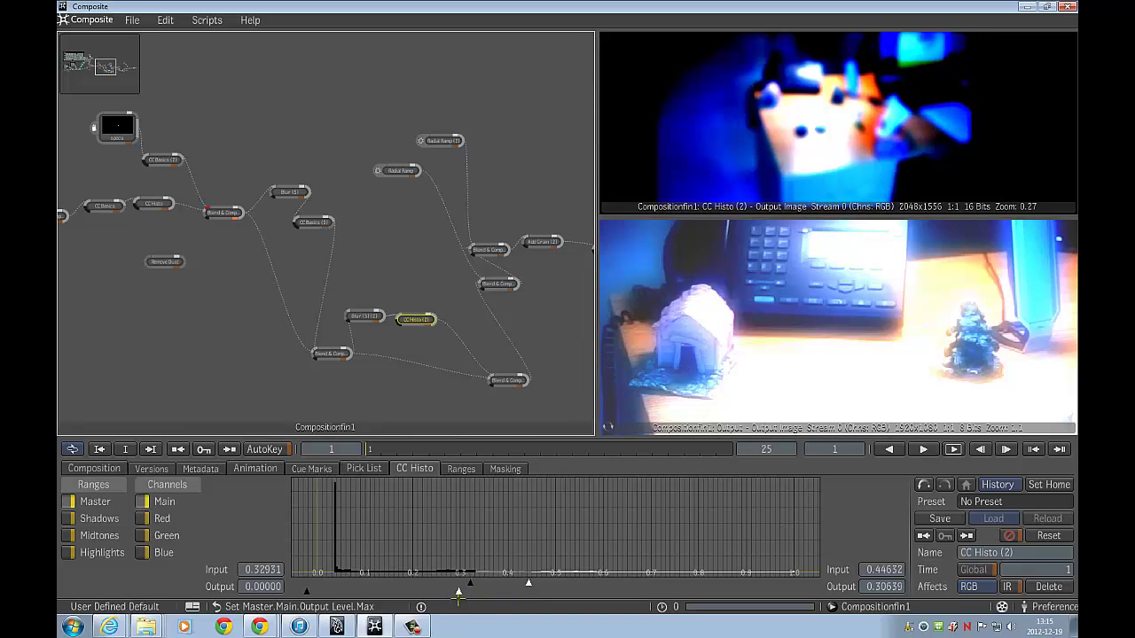
{"action": "left_click_drag", "start_coordinate": [306, 592], "coordinate": [377, 591]}
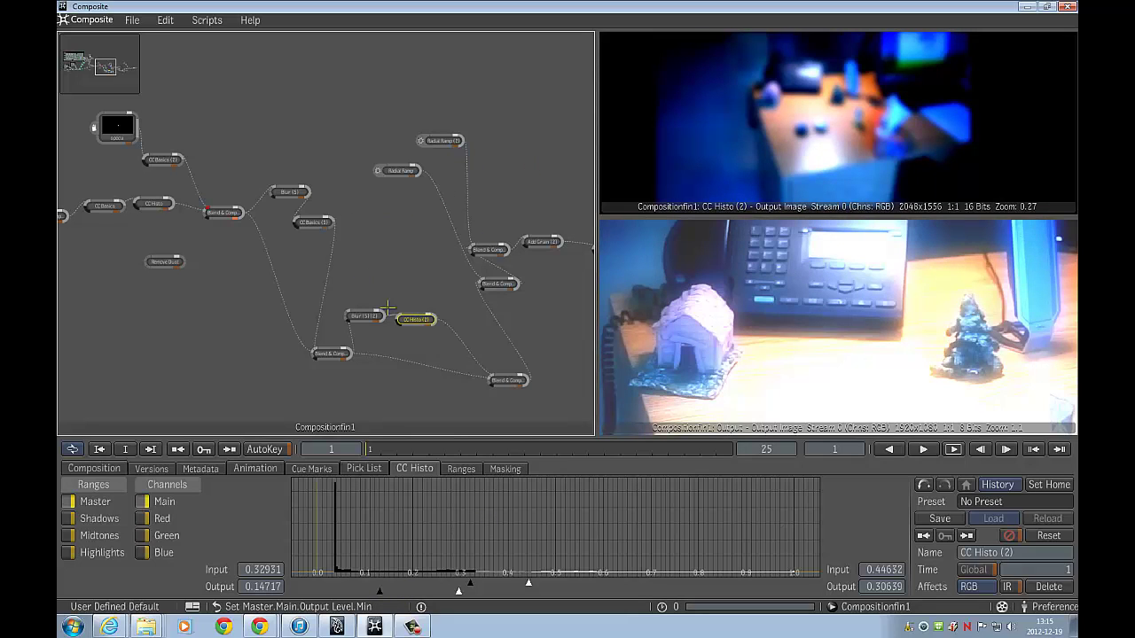
Compare the outputs of CC Basics (3), Blur (5) and the copied Blur with that of CC Histo (2)
{"action": "left_click_drag", "start_coordinate": [426, 320], "coordinate": [446, 330]}
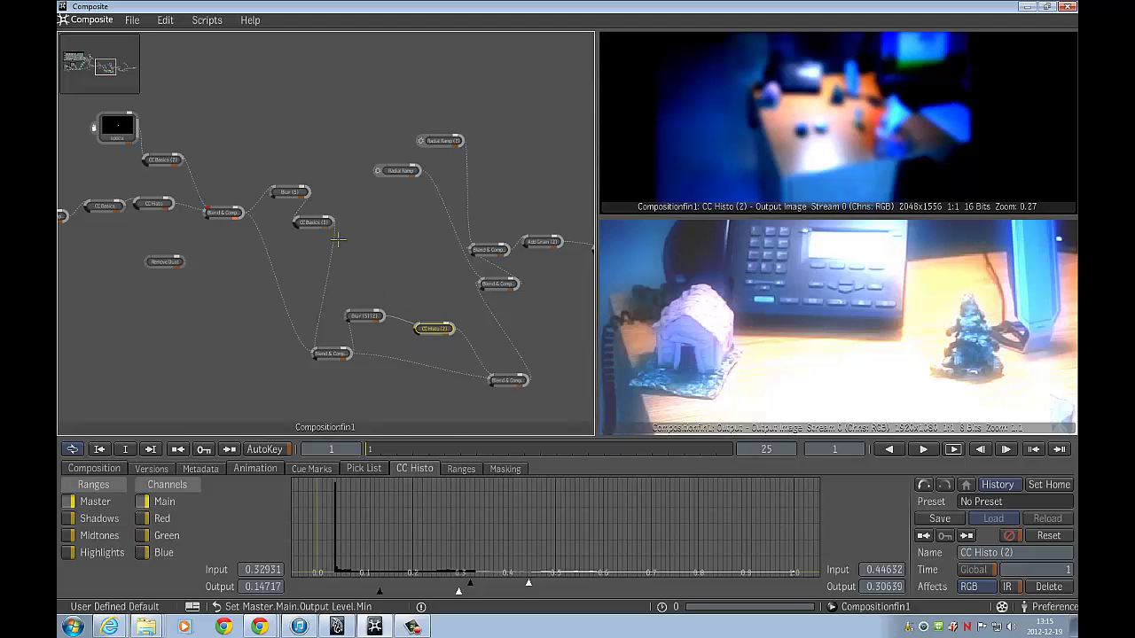
{"action": "left_click", "coordinate": [314, 223]}
{"action": "left_click", "coordinate": [289, 191]}
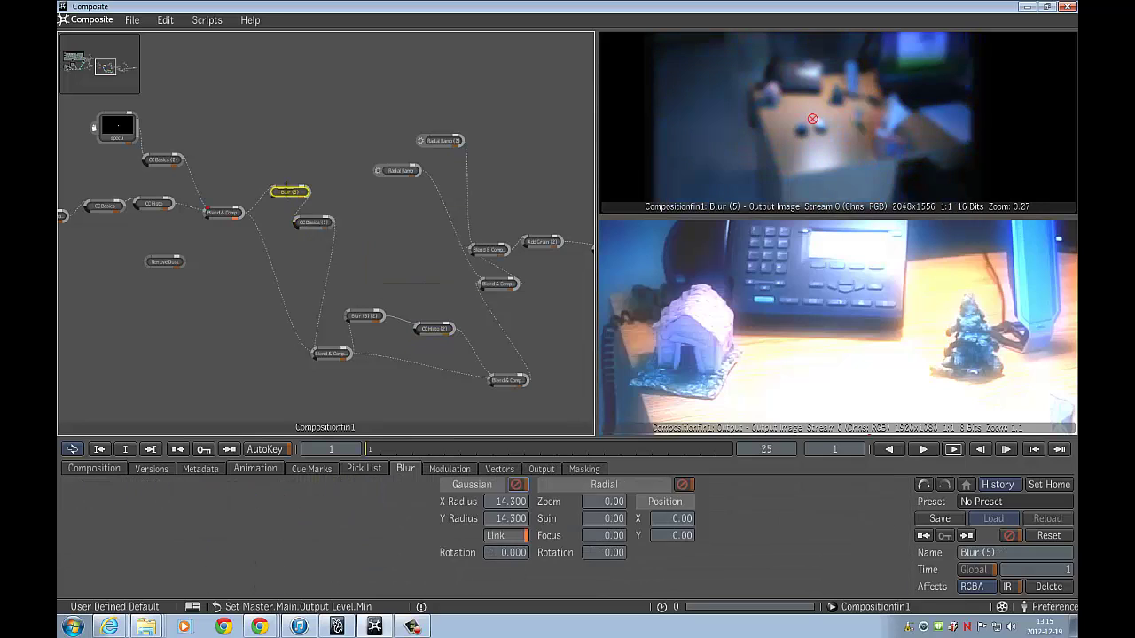
{"action": "left_click", "coordinate": [364, 316]}
{"action": "left_click", "coordinate": [439, 328]}
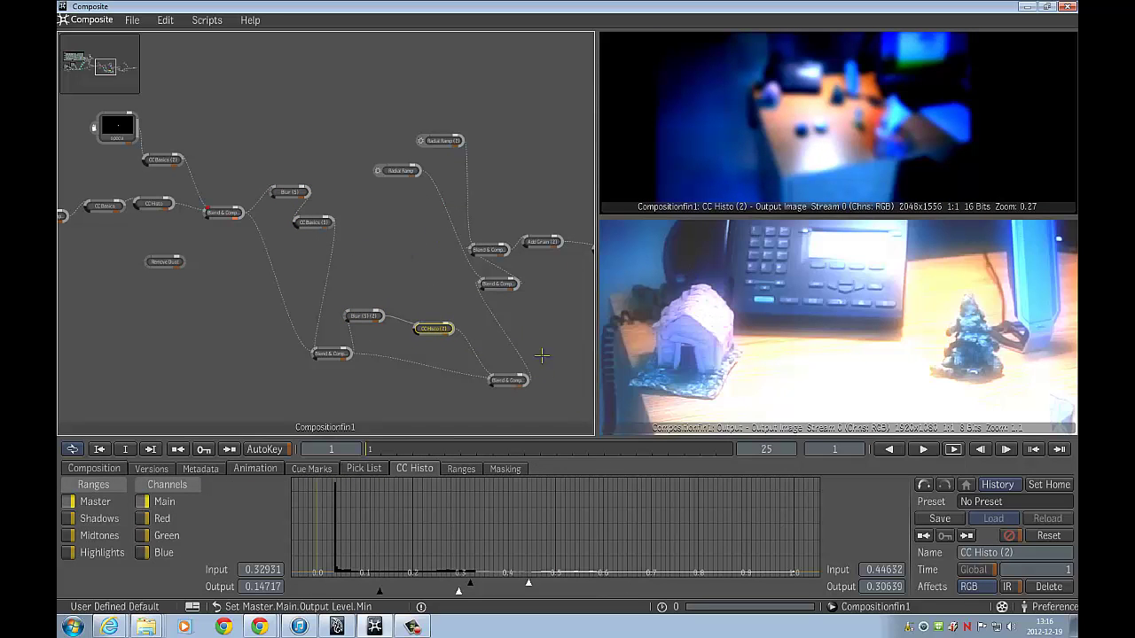
Insert a CC Basics node between CC Histo (2) and the copied Blend & Comp (11) (2)
{"action": "mouse_move", "coordinate": [433, 329]}
{"action": "left_mouse_down"}
{"action": "mouse_move", "coordinate": [443, 334]}
{"action": "mouse_move", "coordinate": [429, 320]}
{"action": "left_mouse_up"}
{"action": "middle_click", "coordinate": [431, 319]}
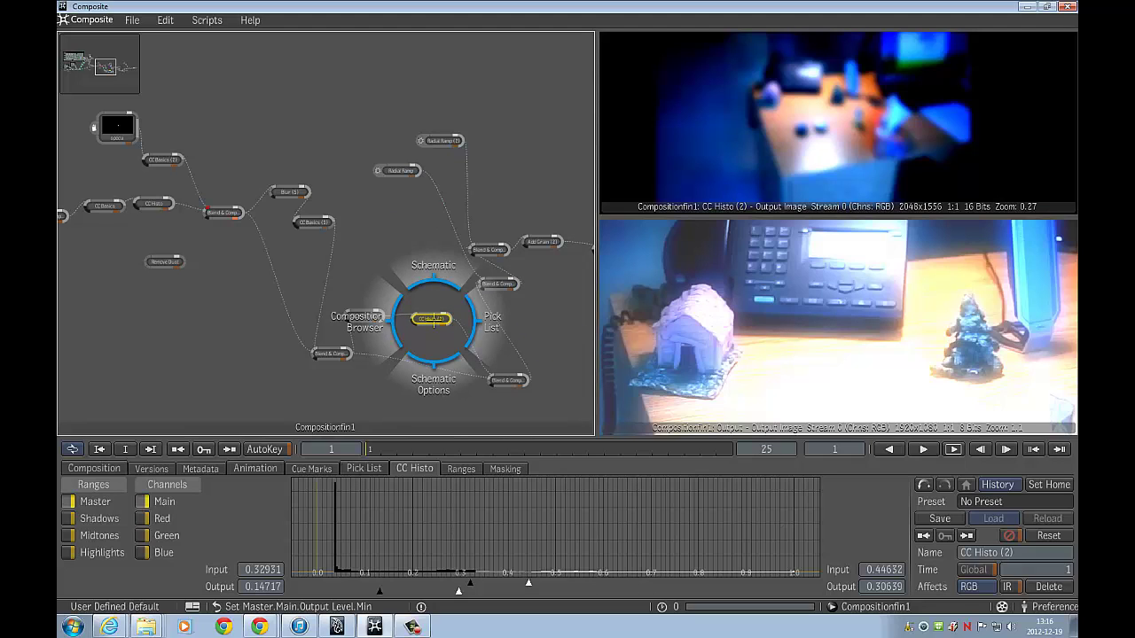
{"action": "mouse_move", "coordinate": [521, 325]}
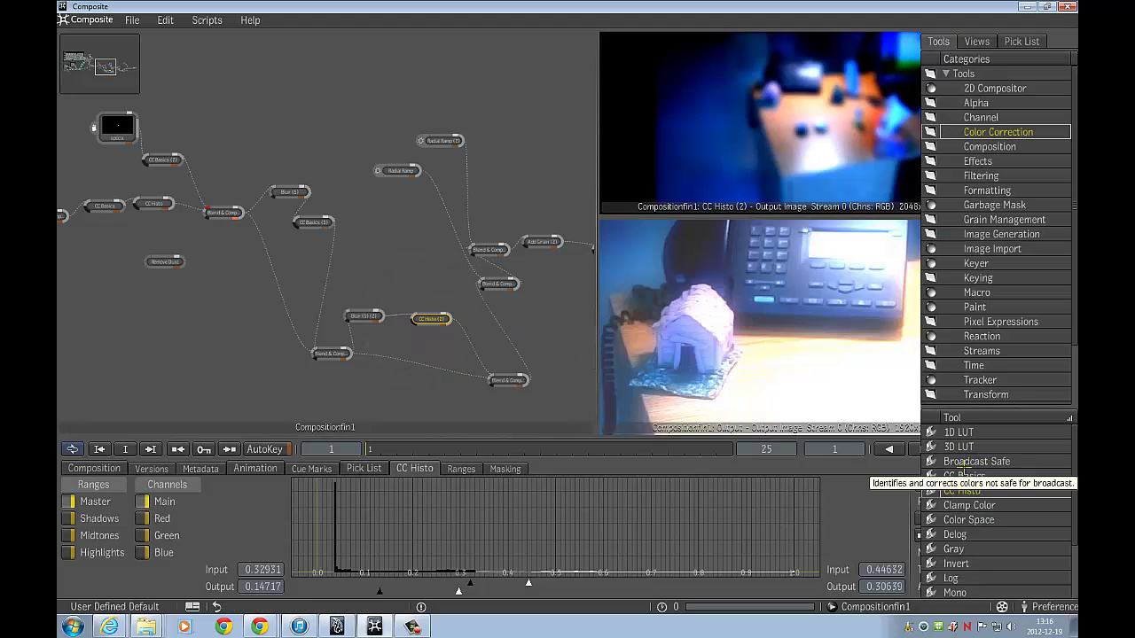
{"action": "left_click", "coordinate": [961, 476]}
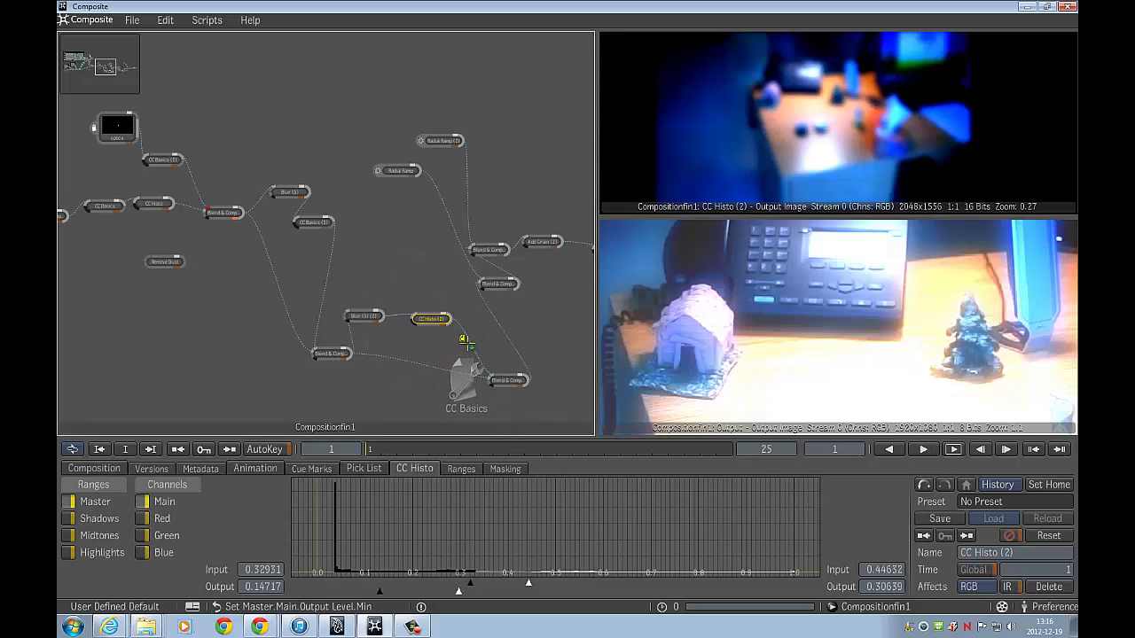
{"action": "left_click", "coordinate": [471, 339]}
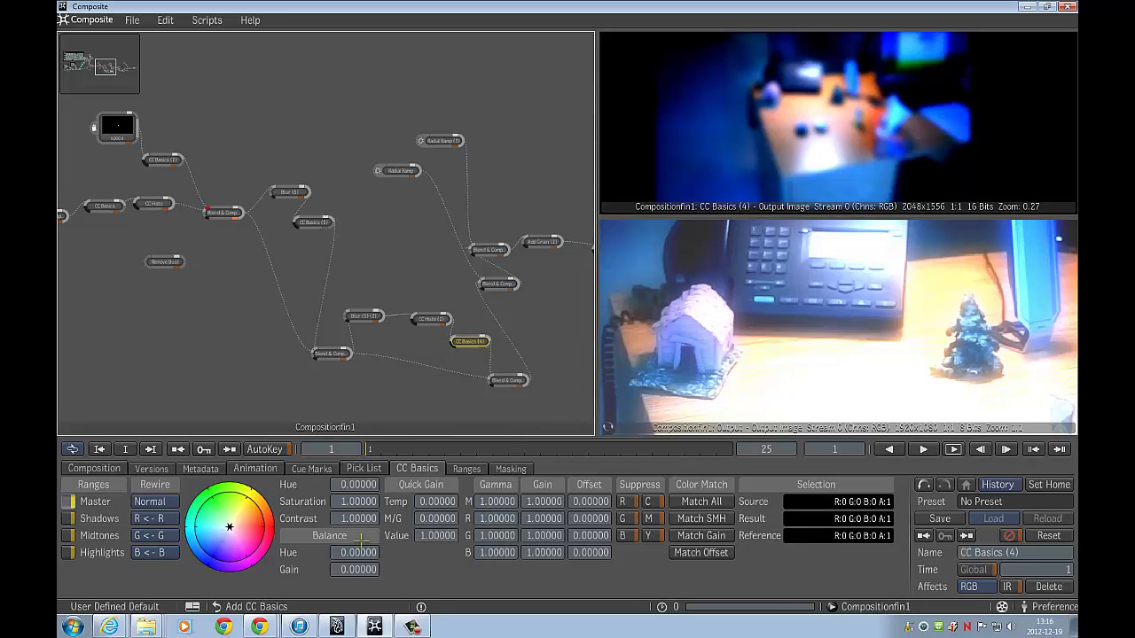
Set the new CC Basics node's saturation to 0.25 and its contrast to 5.34
{"action": "left_click_drag", "start_coordinate": [363, 508], "coordinate": [336, 500]}
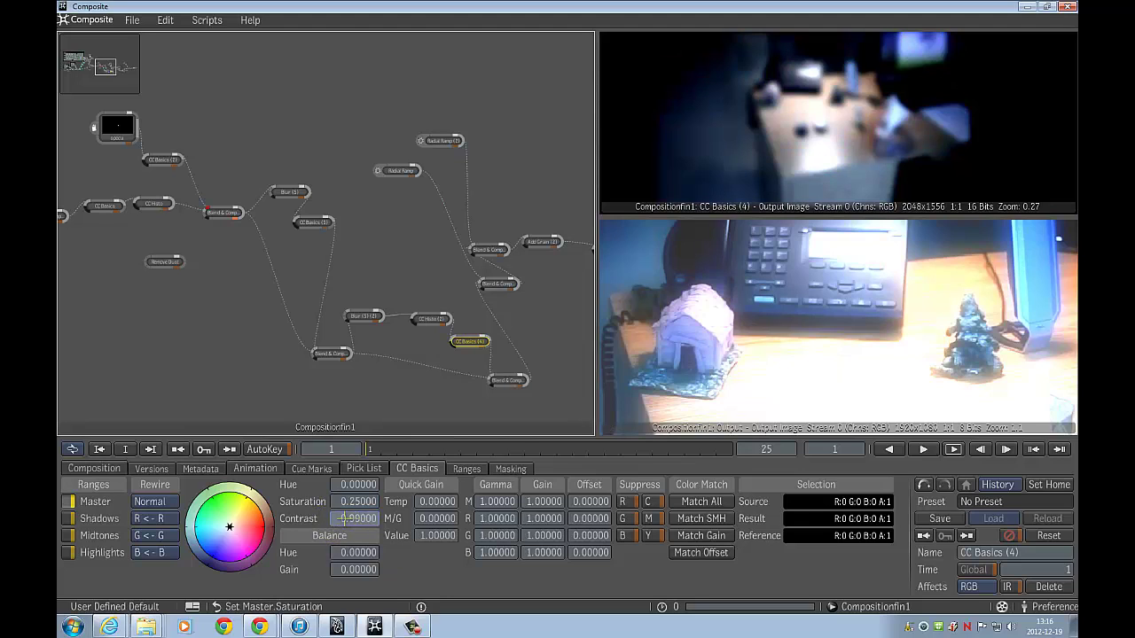
{"action": "left_click_drag", "start_coordinate": [355, 518], "coordinate": [497, 525]}
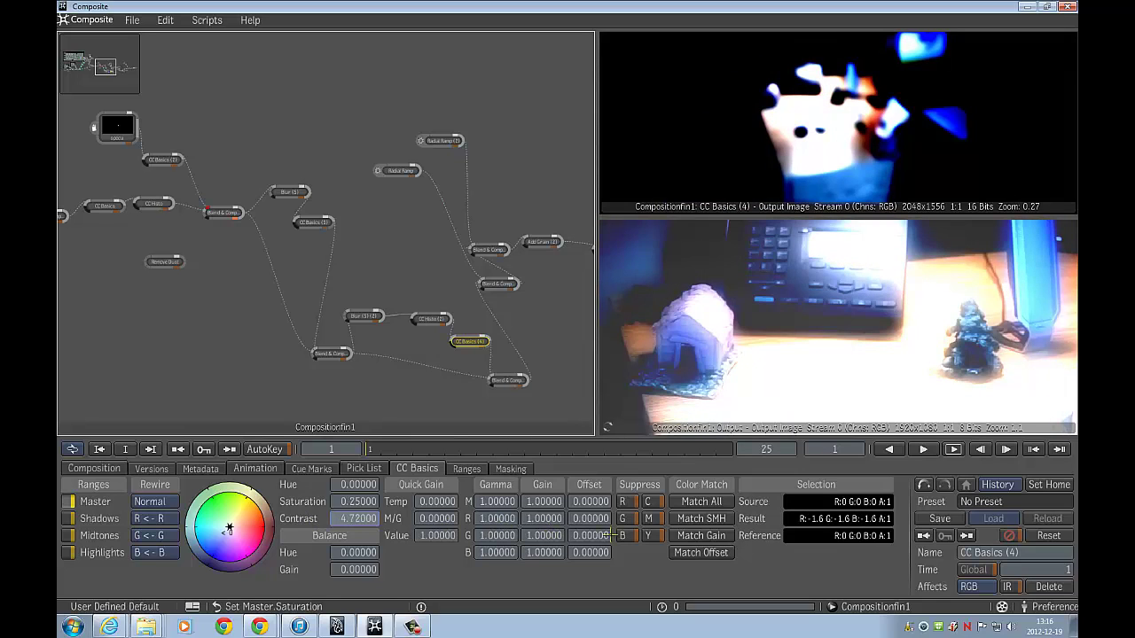
{"action": "left_click_drag", "start_coordinate": [612, 535], "coordinate": [636, 535]}
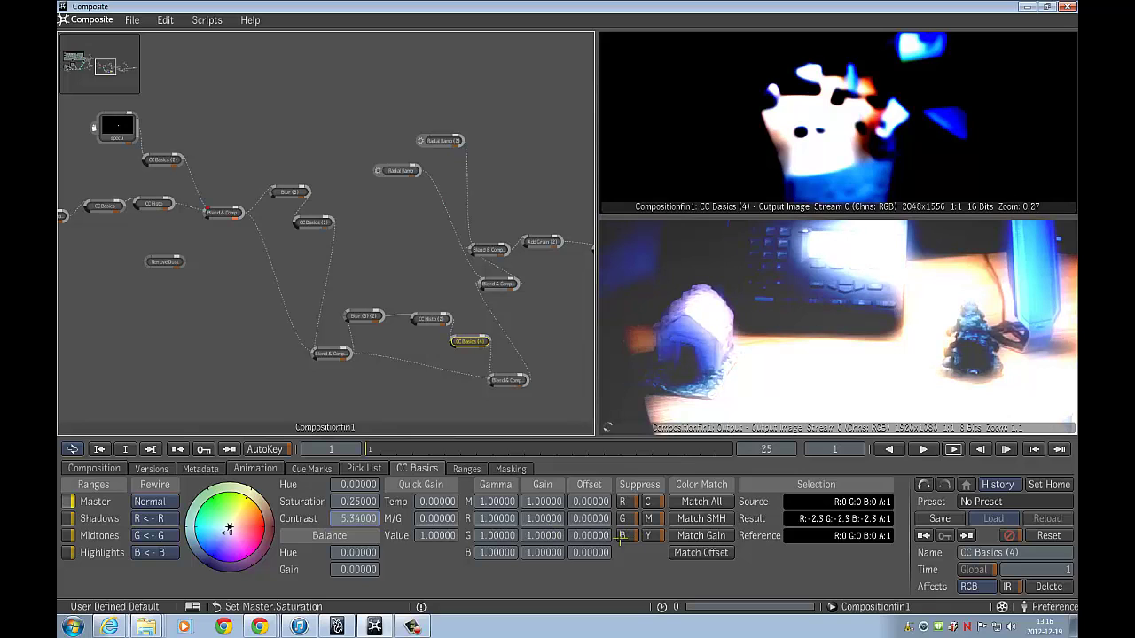
{"action": "left_click_drag", "start_coordinate": [621, 539], "coordinate": [621, 538]}
Set the new CC Basics node's contrast to 1.14, checking the spheres on the desk in the output image
{"action": "scroll", "coordinate": [807, 321], "scroll_direction": "down", "scroll_amount": 6}
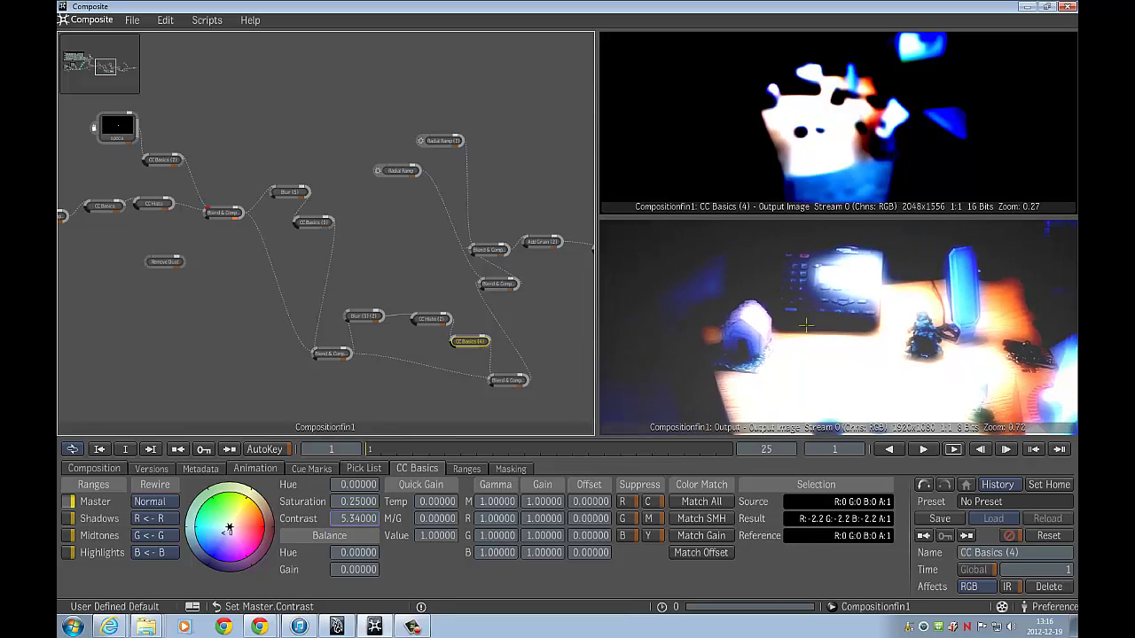
{"action": "middle_click_drag", "start_coordinate": [859, 356], "coordinate": [816, 308]}
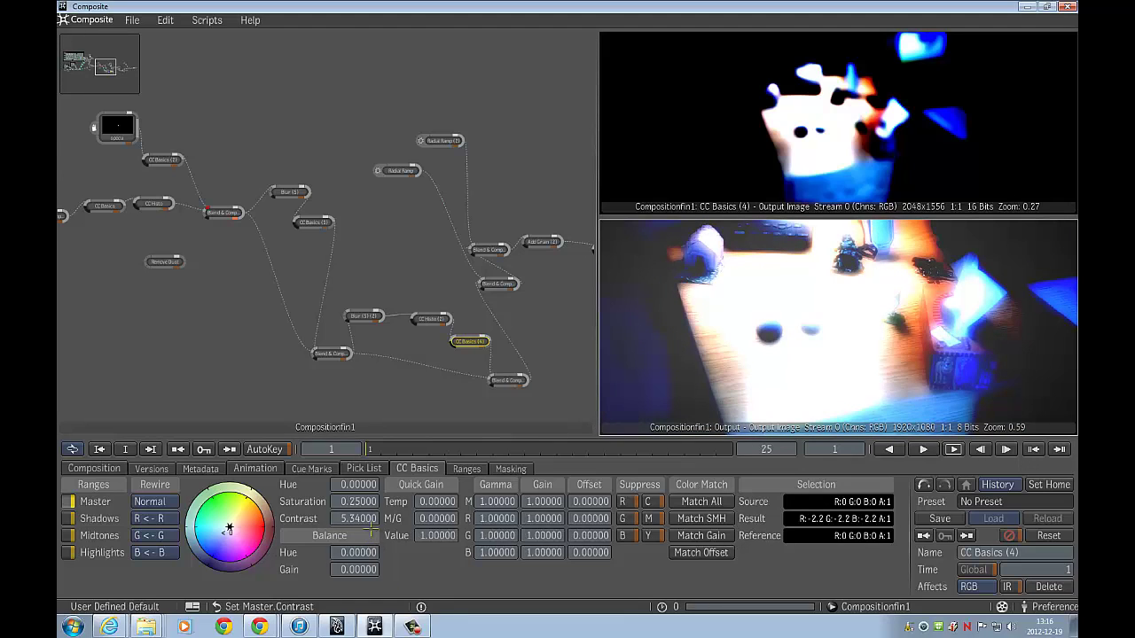
{"action": "left_click_drag", "start_coordinate": [368, 519], "coordinate": [321, 521]}
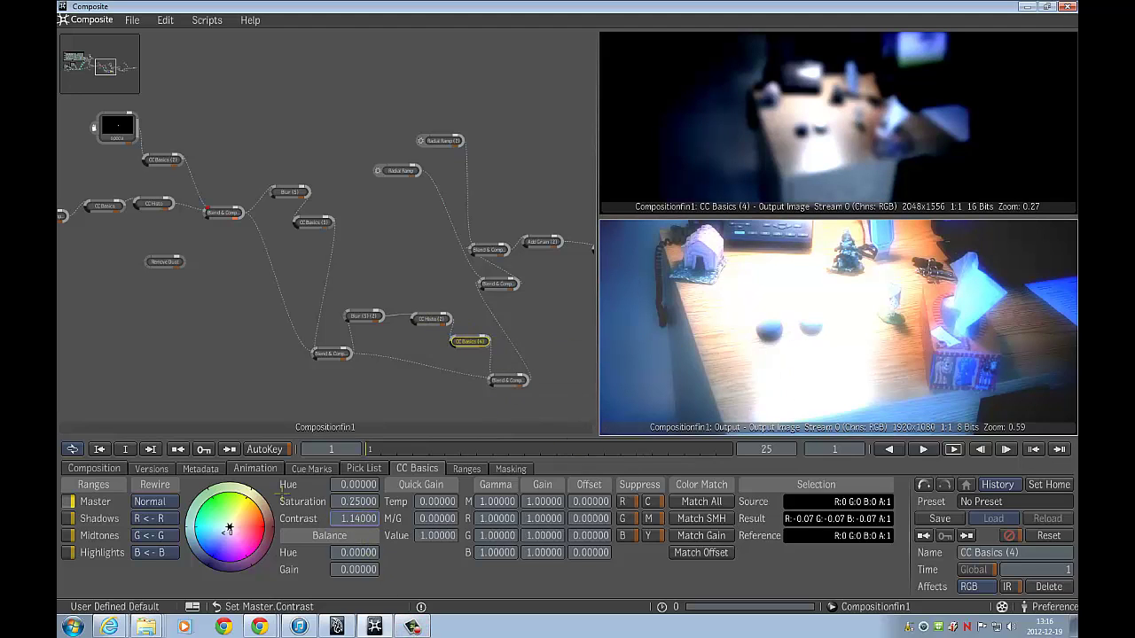
Move Radial Ramp and Blend & Comp (6) down in the tree, closer to the second glow chain
{"action": "left_click", "coordinate": [509, 382]}
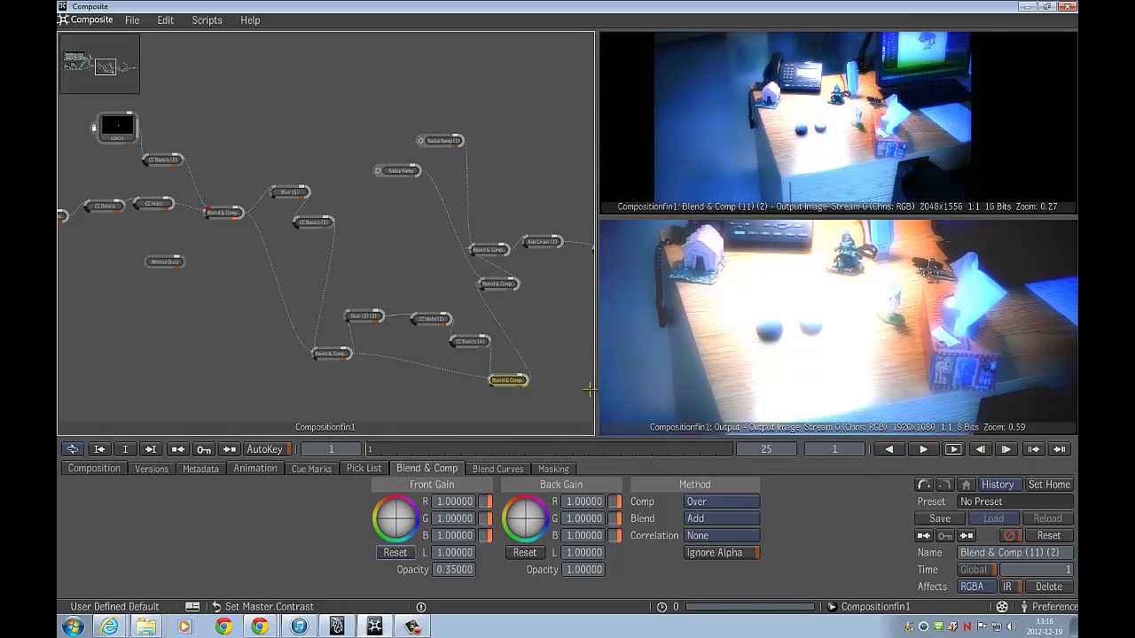
{"action": "left_click", "coordinate": [499, 284]}
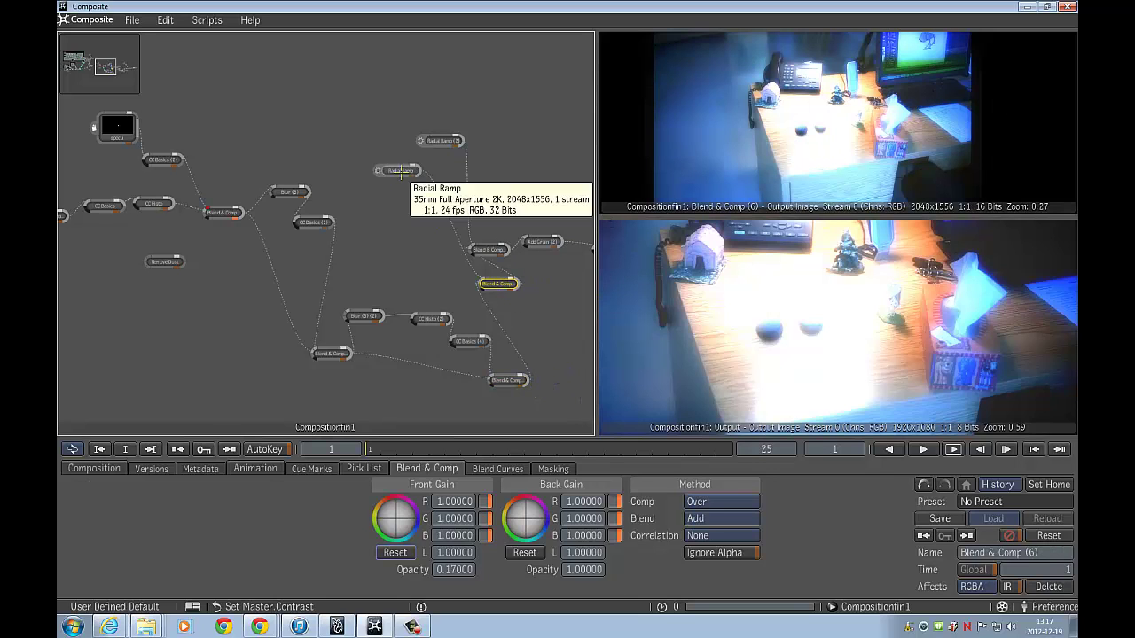
{"action": "left_click_drag", "start_coordinate": [398, 170], "coordinate": [396, 230]}
{"action": "left_click_drag", "start_coordinate": [498, 284], "coordinate": [536, 305]}
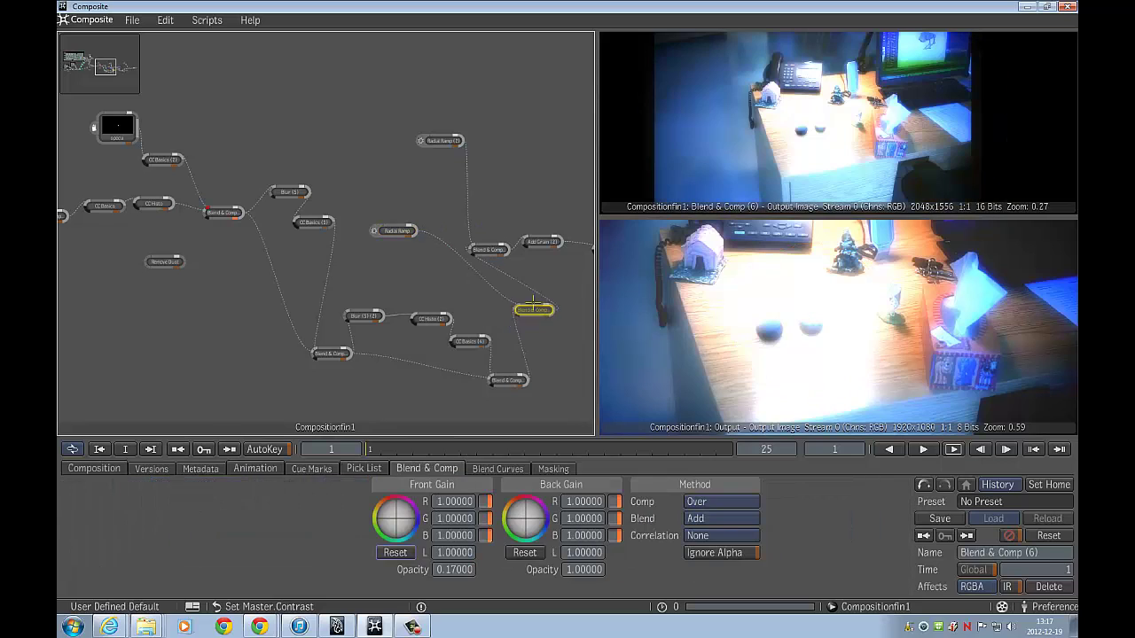
{"action": "left_click", "coordinate": [401, 231]}
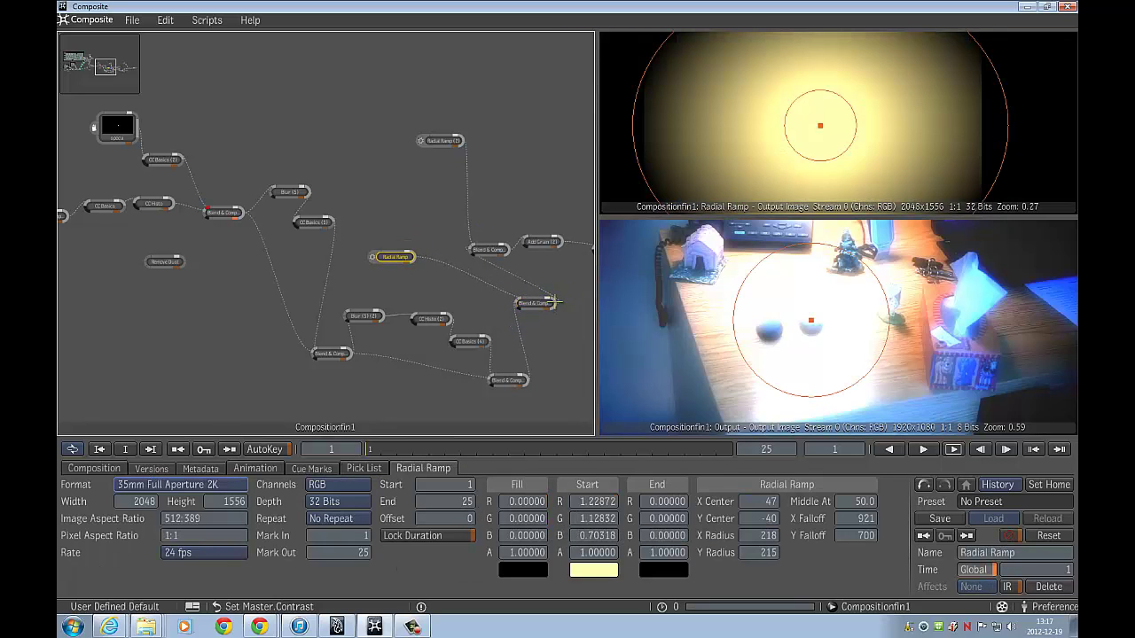
Examine Radial Ramp and Radial Ramp (2) with their Blend & Comp (6) and (6) (2) nodes, including blend modes and opacity
{"action": "left_click", "coordinate": [541, 303]}
{"action": "left_click", "coordinate": [390, 257]}
{"action": "left_click", "coordinate": [541, 303]}
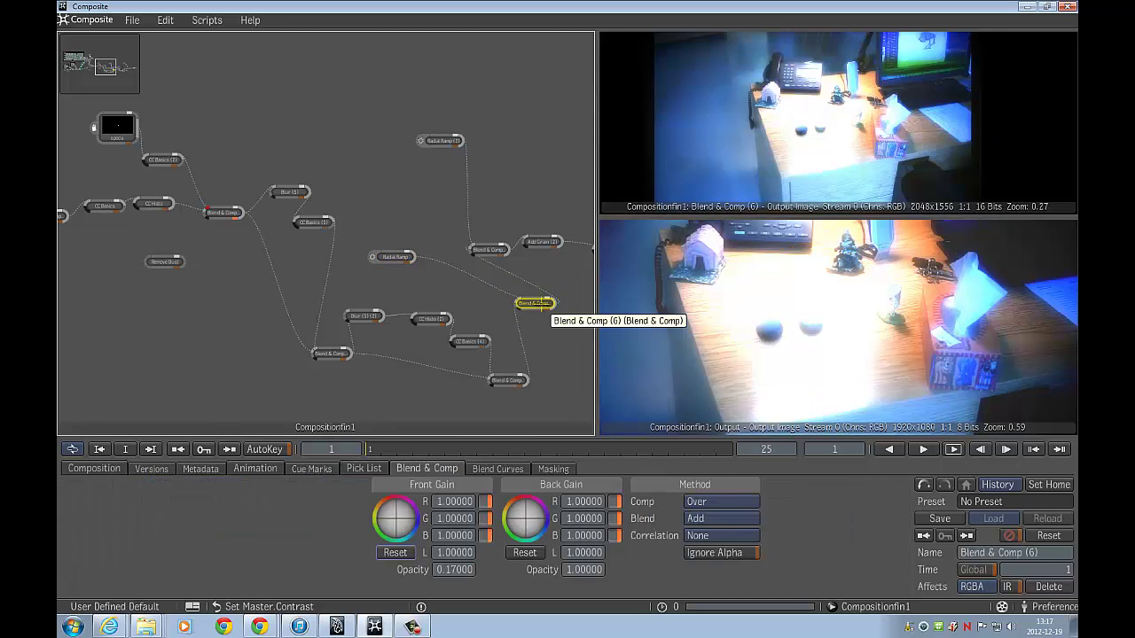
{"action": "left_click", "coordinate": [520, 379]}
{"action": "left_click", "coordinate": [533, 304]}
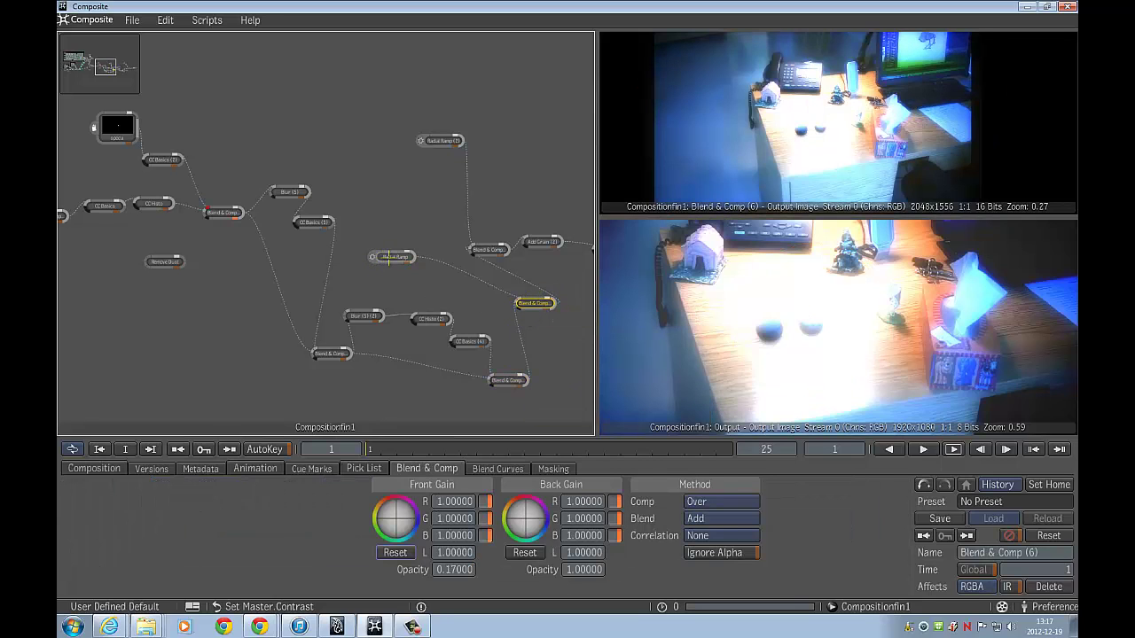
{"action": "left_click", "coordinate": [390, 257]}
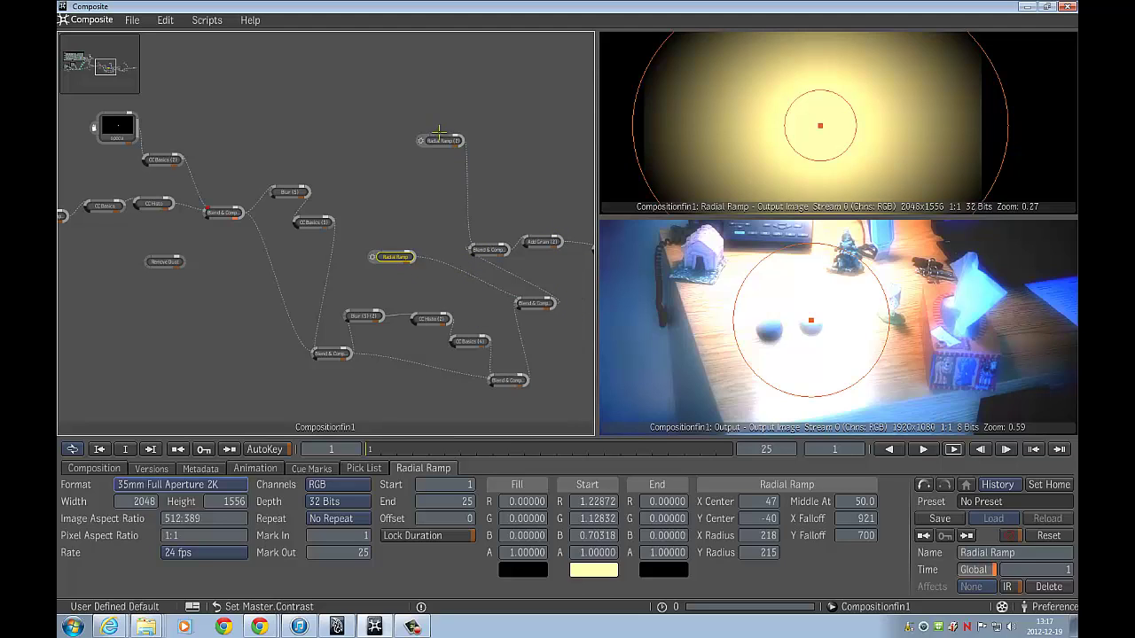
{"action": "left_click", "coordinate": [488, 250]}
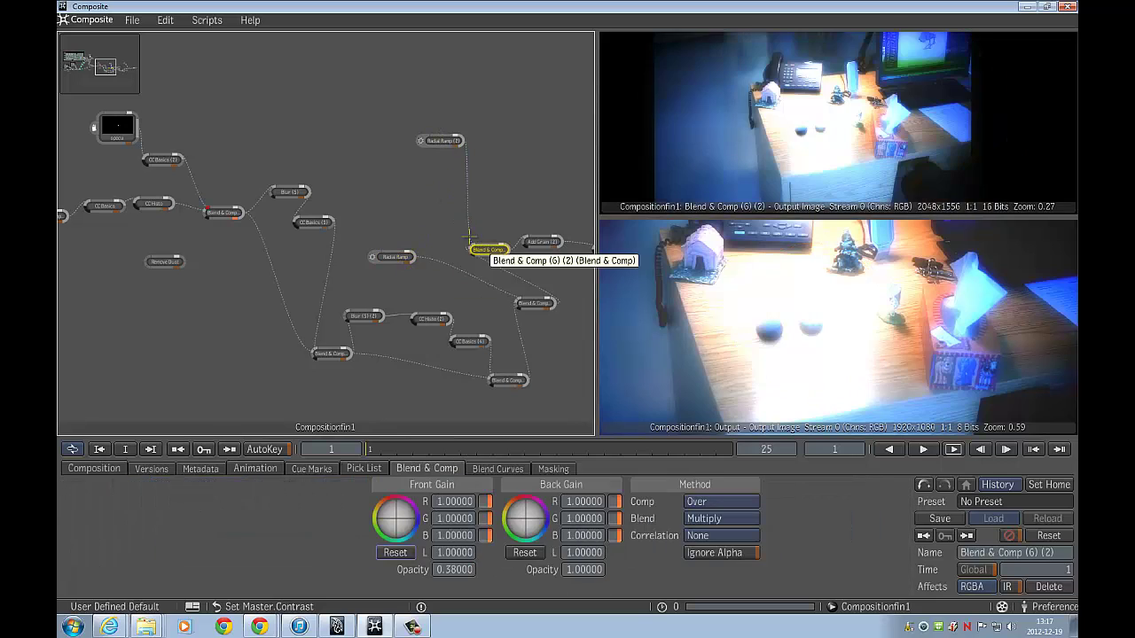
{"action": "left_click", "coordinate": [431, 143]}
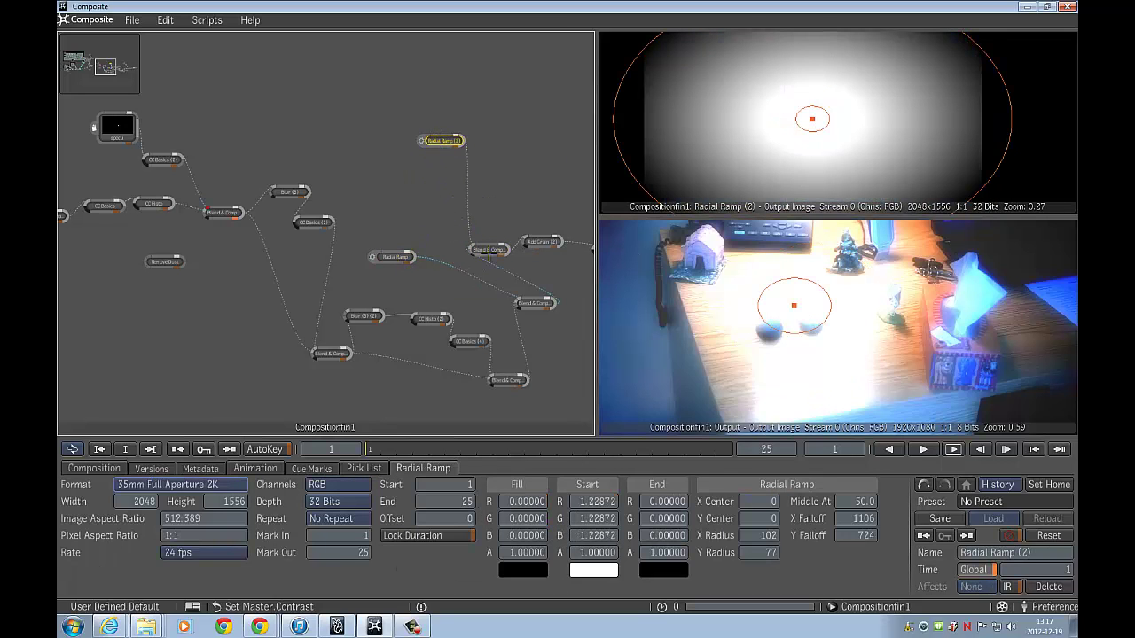
{"action": "left_click", "coordinate": [488, 249]}
{"action": "left_click", "coordinate": [394, 257]}
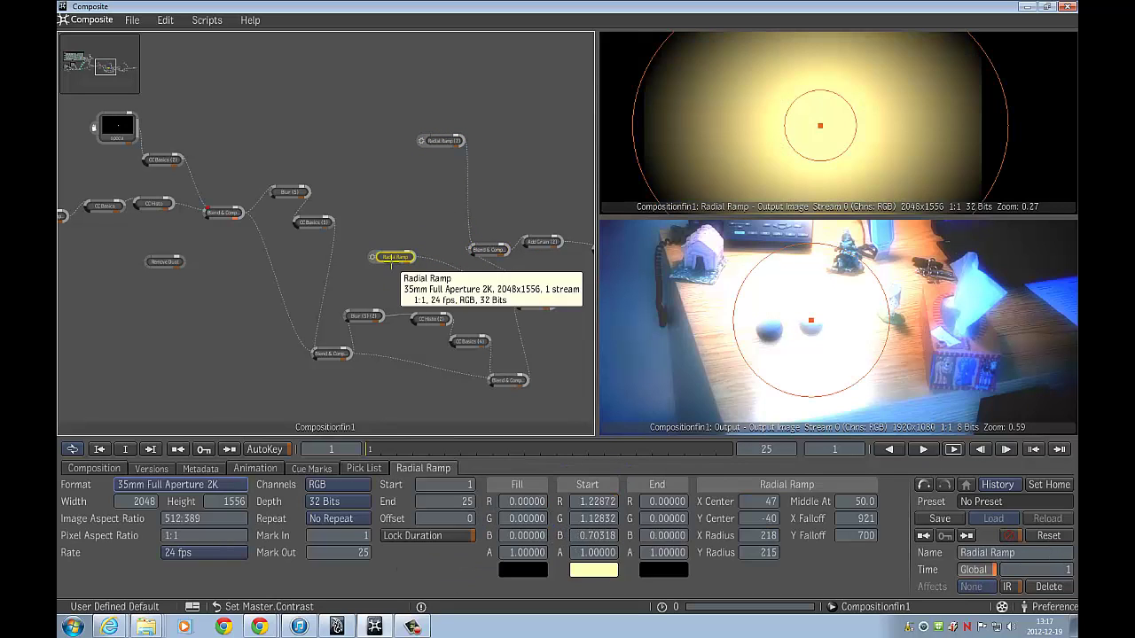
{"action": "left_click", "coordinate": [535, 303]}
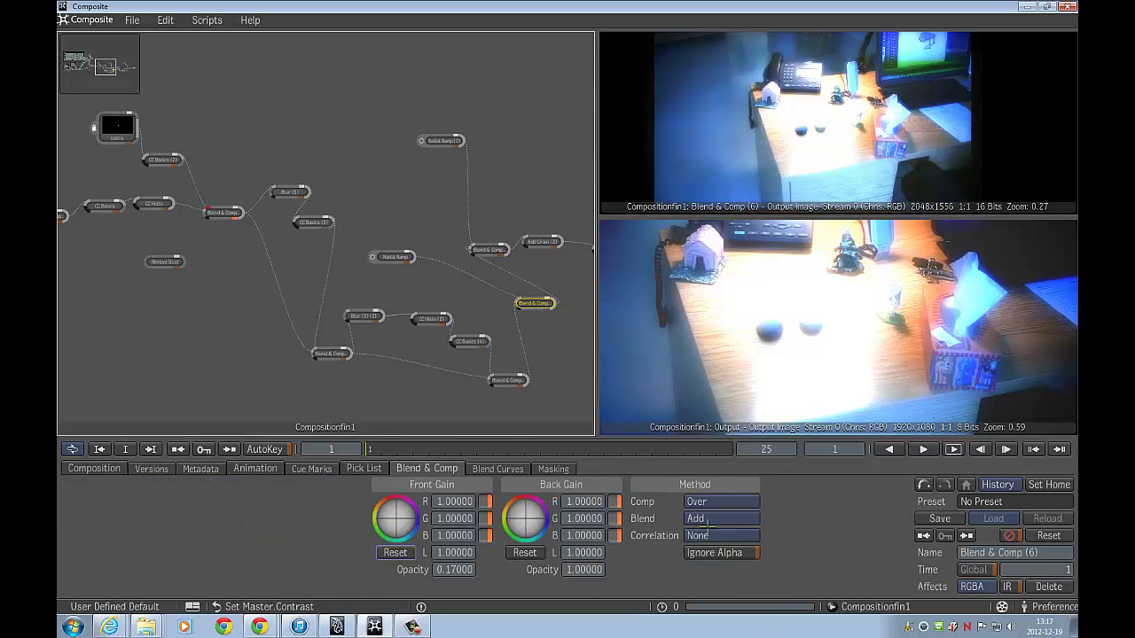
Examine the downstream Add Grain (2), Photo Lab (2) and Blend & Comp (7) nodes and their outputs
{"action": "middle_click_drag", "start_coordinate": [511, 314], "coordinate": [373, 326]}
{"action": "left_click", "coordinate": [404, 260]}
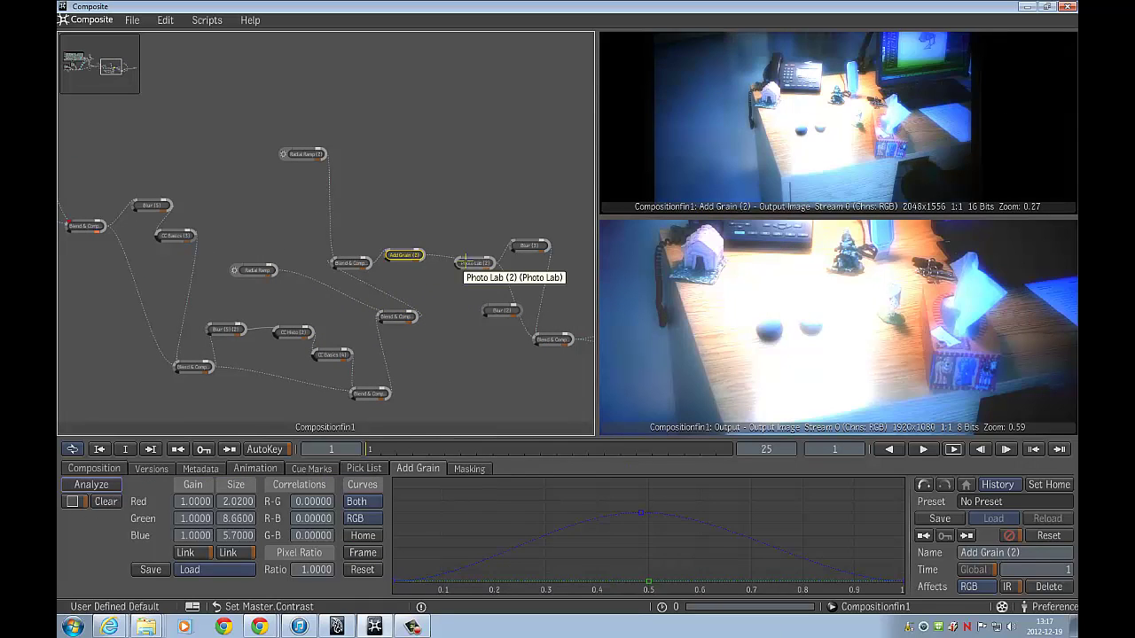
{"action": "left_click", "coordinate": [473, 263]}
{"action": "middle_click_drag", "start_coordinate": [498, 328], "coordinate": [382, 374]}
{"action": "left_click", "coordinate": [454, 340]}
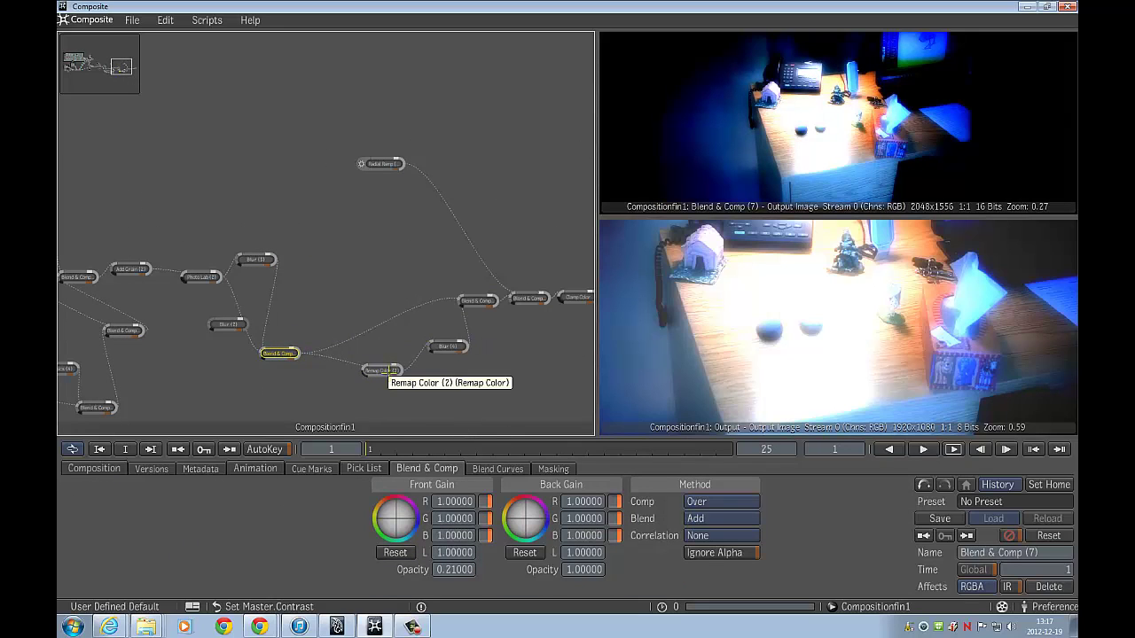
Examine the final glow chain through Remap Color (2), Blur (4), Blend & Comp (9) and (10), and Clamp Color
{"action": "left_click", "coordinate": [448, 346]}
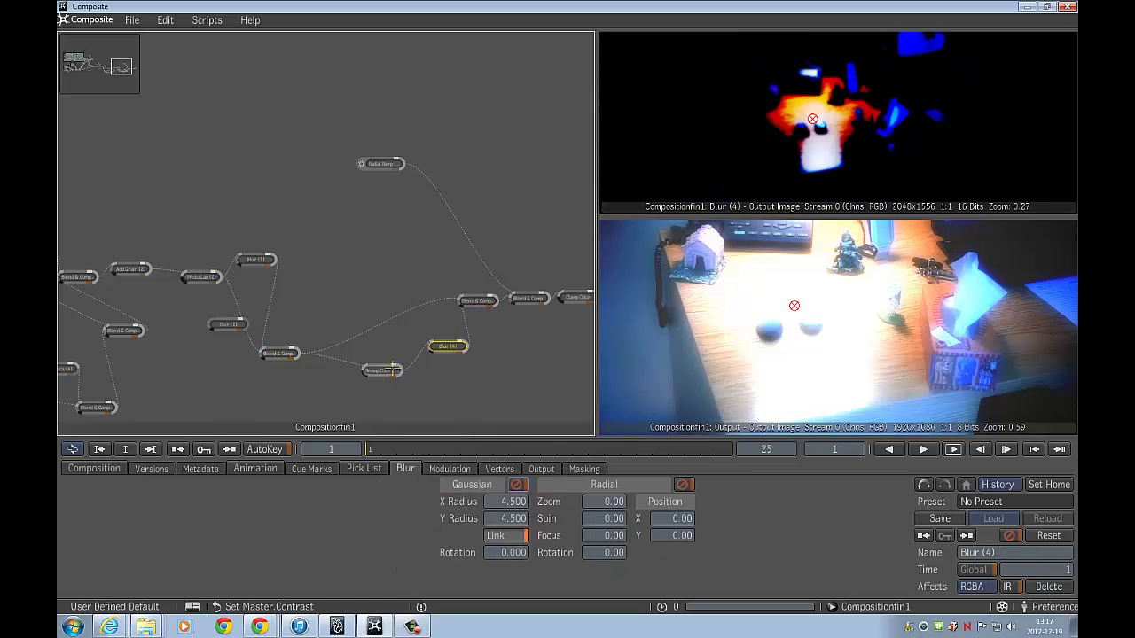
{"action": "left_click", "coordinate": [383, 370]}
{"action": "left_click", "coordinate": [446, 346]}
{"action": "left_click", "coordinate": [477, 301]}
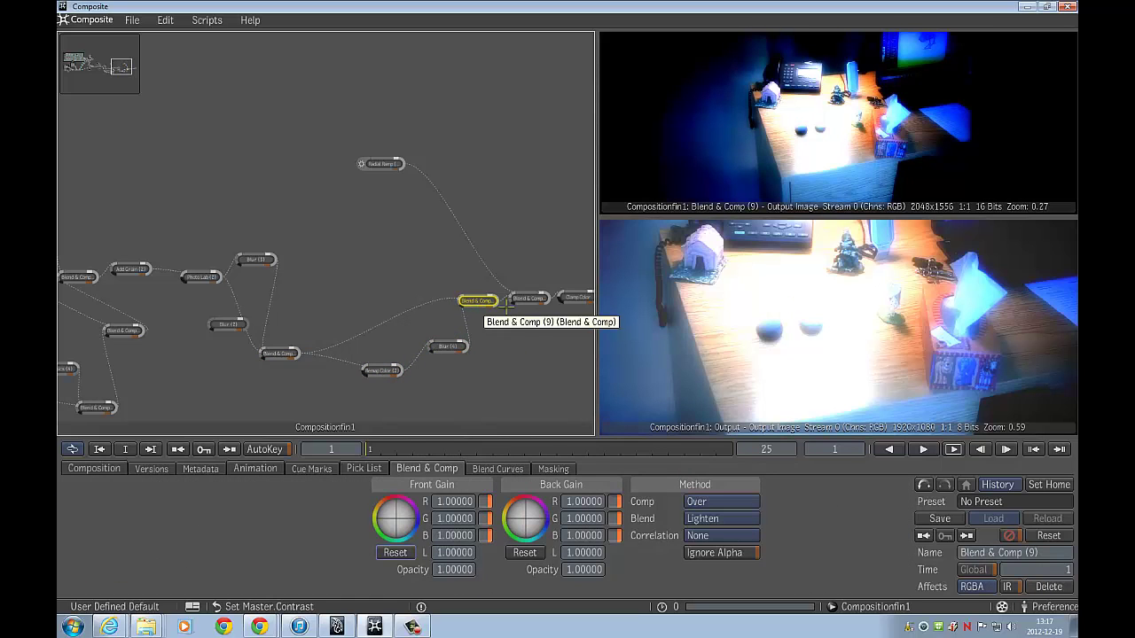
{"action": "middle_click_drag", "start_coordinate": [514, 305], "coordinate": [405, 302]}
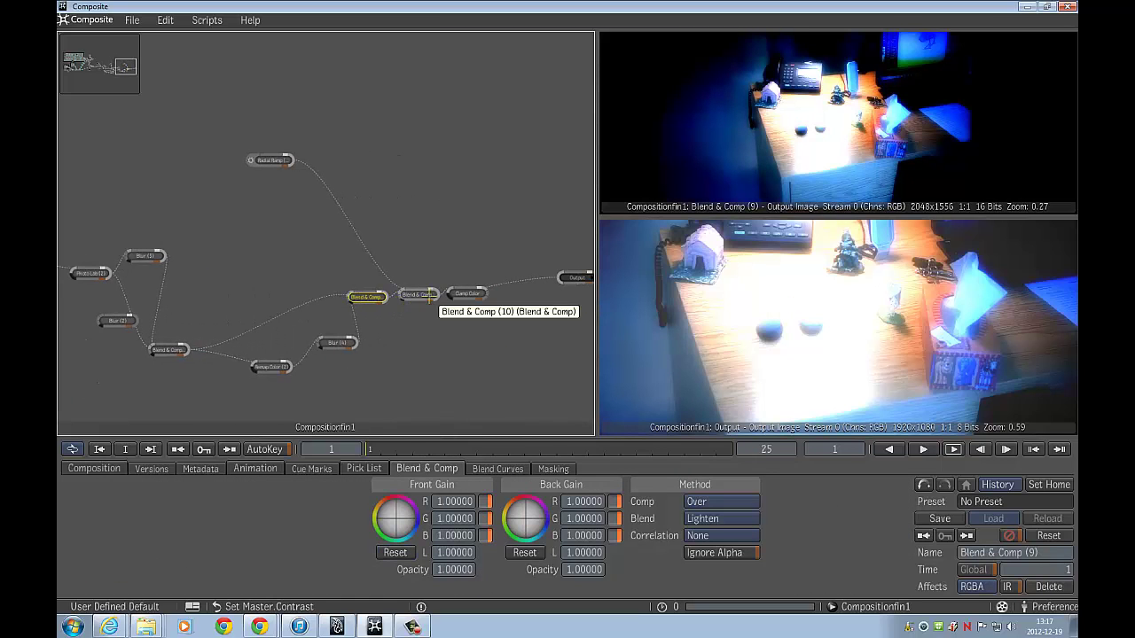
{"action": "left_click", "coordinate": [424, 295]}
{"action": "left_click", "coordinate": [467, 293]}
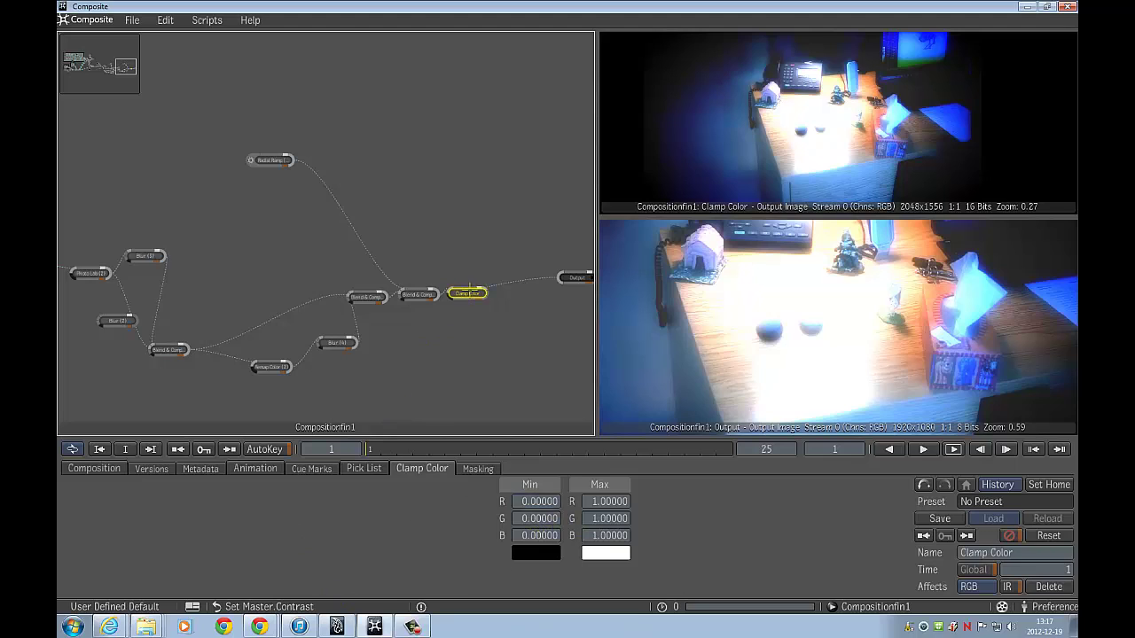
Pull Clamp Color out of the chain so Blend & Comp (10) feeds Output directly, and show the settings of Blend & Comp (10)
{"action": "left_click_drag", "start_coordinate": [469, 294], "coordinate": [504, 392]}
{"action": "left_click", "coordinate": [417, 295]}
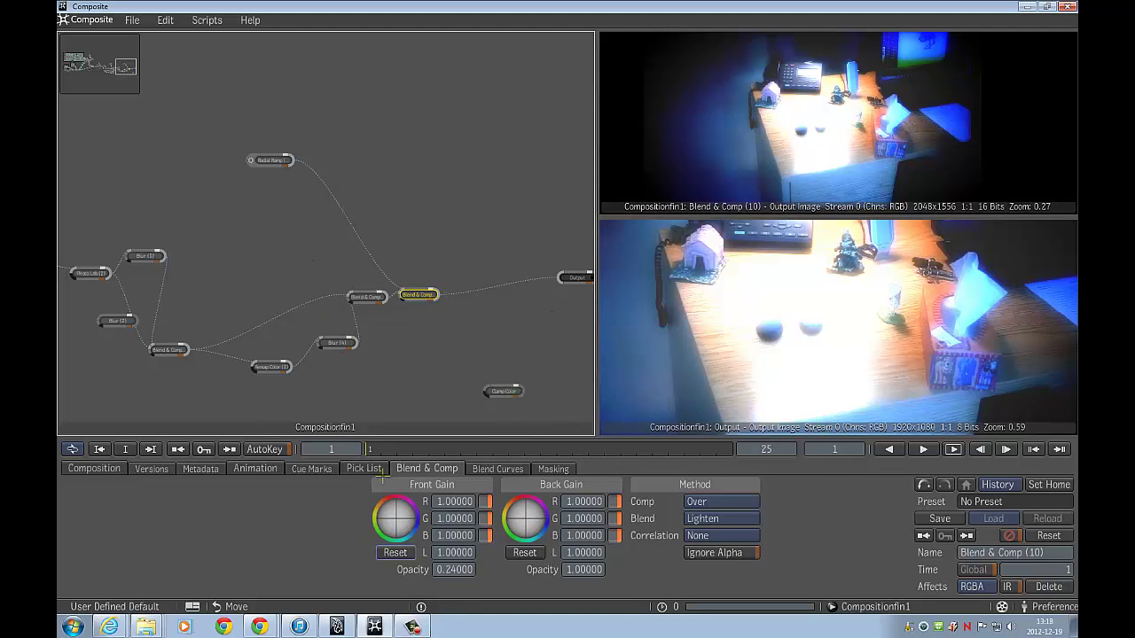
{"action": "left_click", "coordinate": [413, 628]}
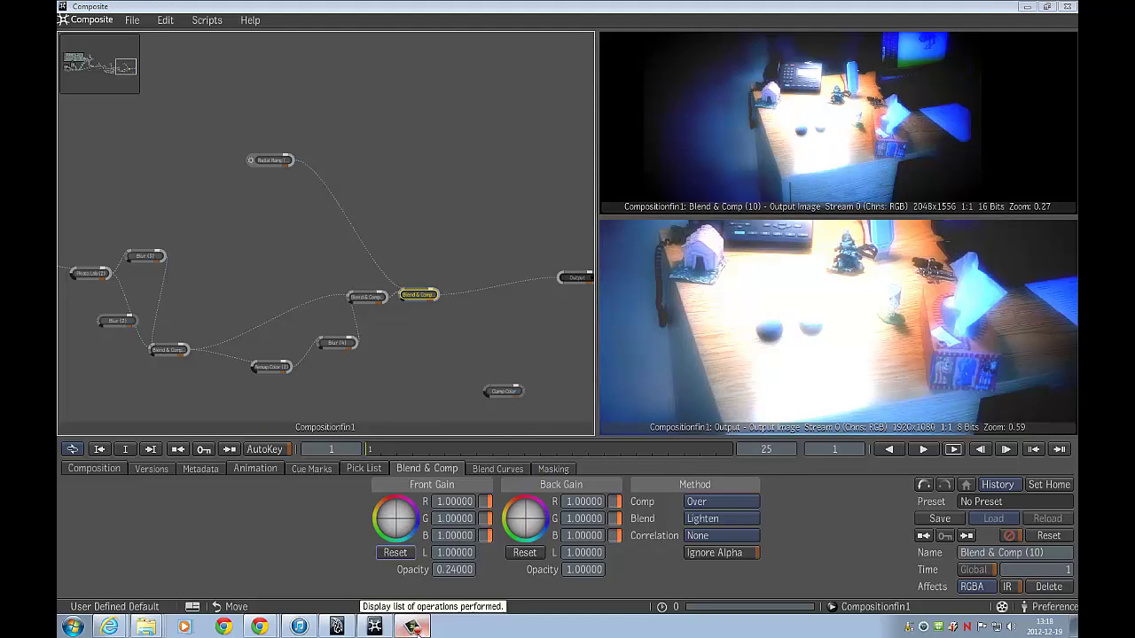
{"action": "left_click_drag", "start_coordinate": [204, 158], "coordinate": [331, 155]}
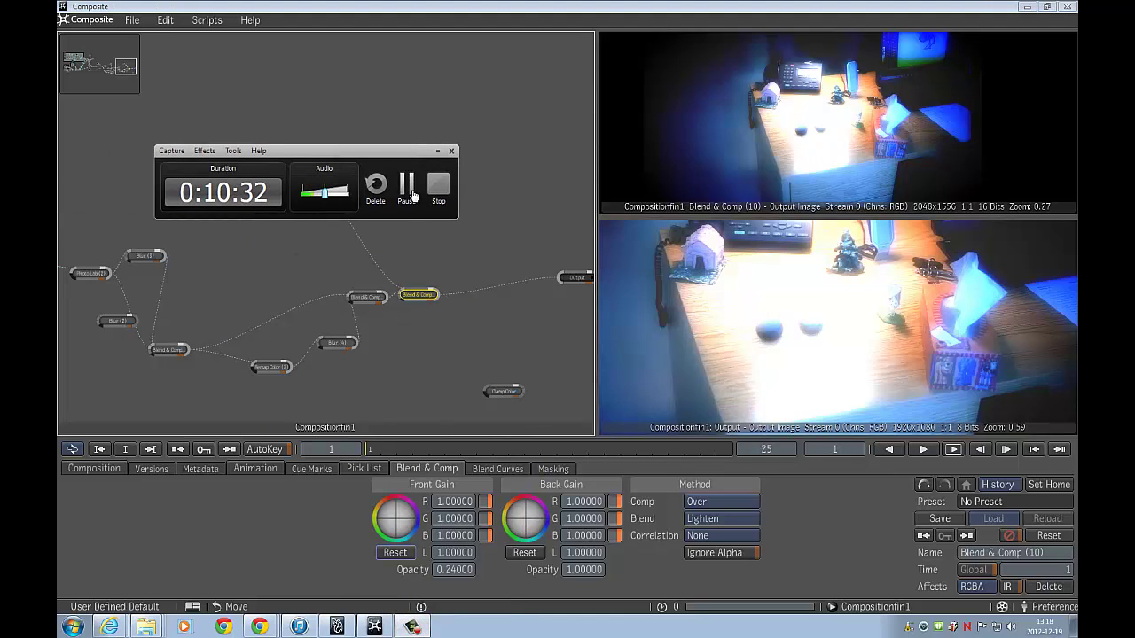